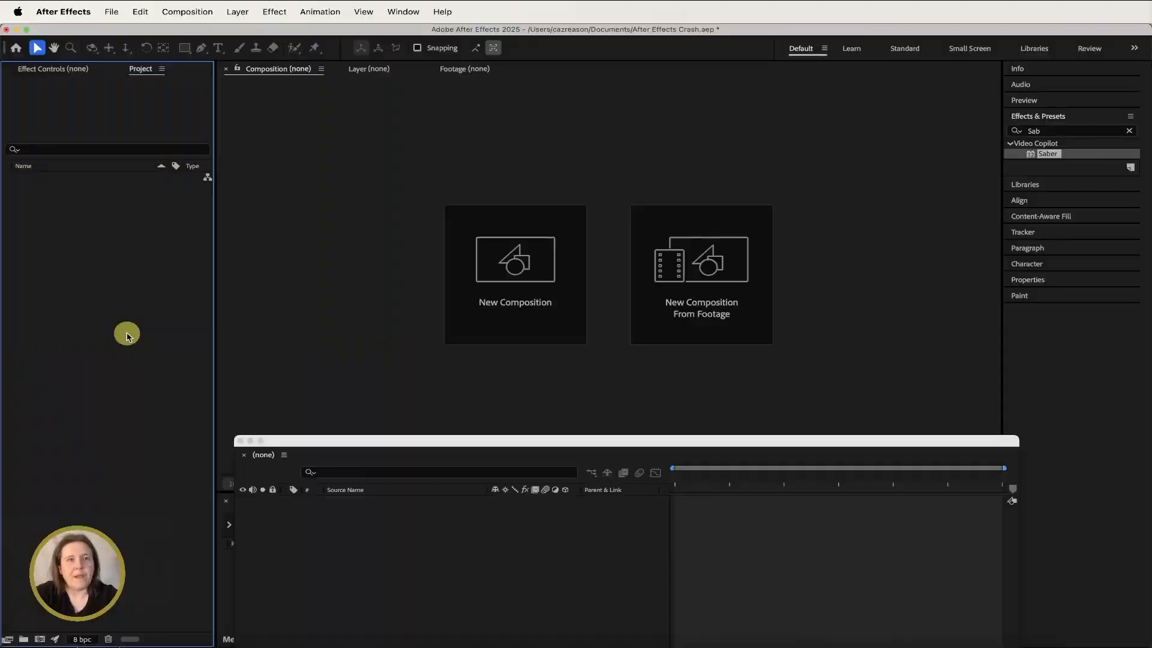
- Create a new composition named Dragon using the HD 1920x1080, 25 fps preset with a 10-second duration
{"action": "left_click", "coordinate": [184, 8]}
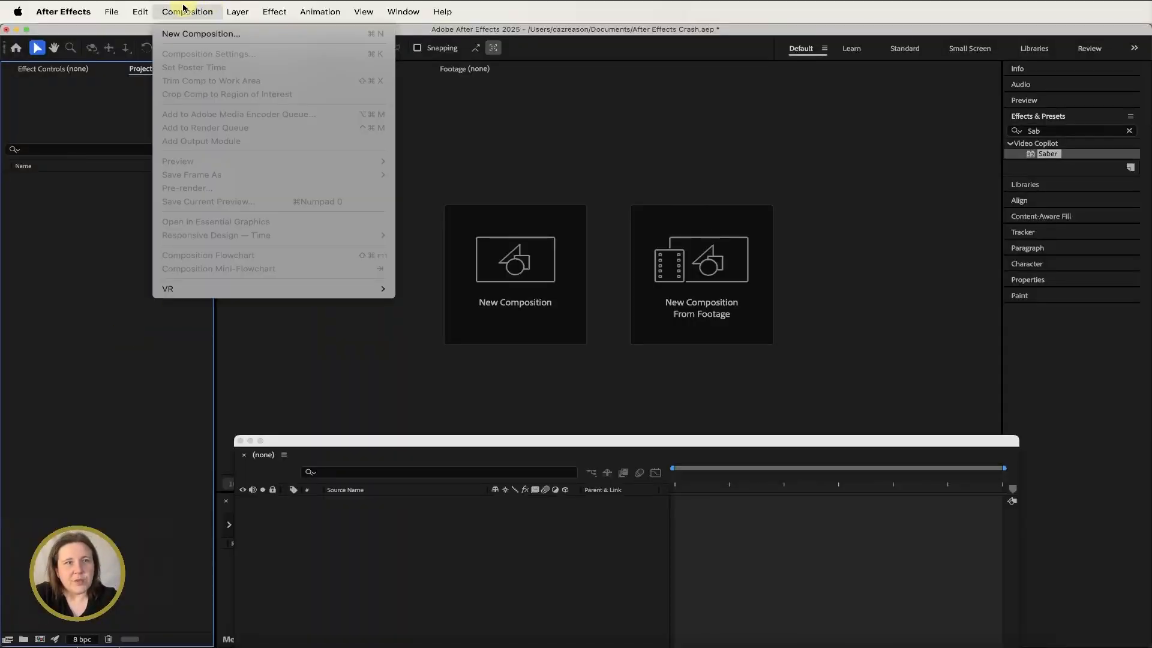
{"action": "left_click", "coordinate": [194, 34]}
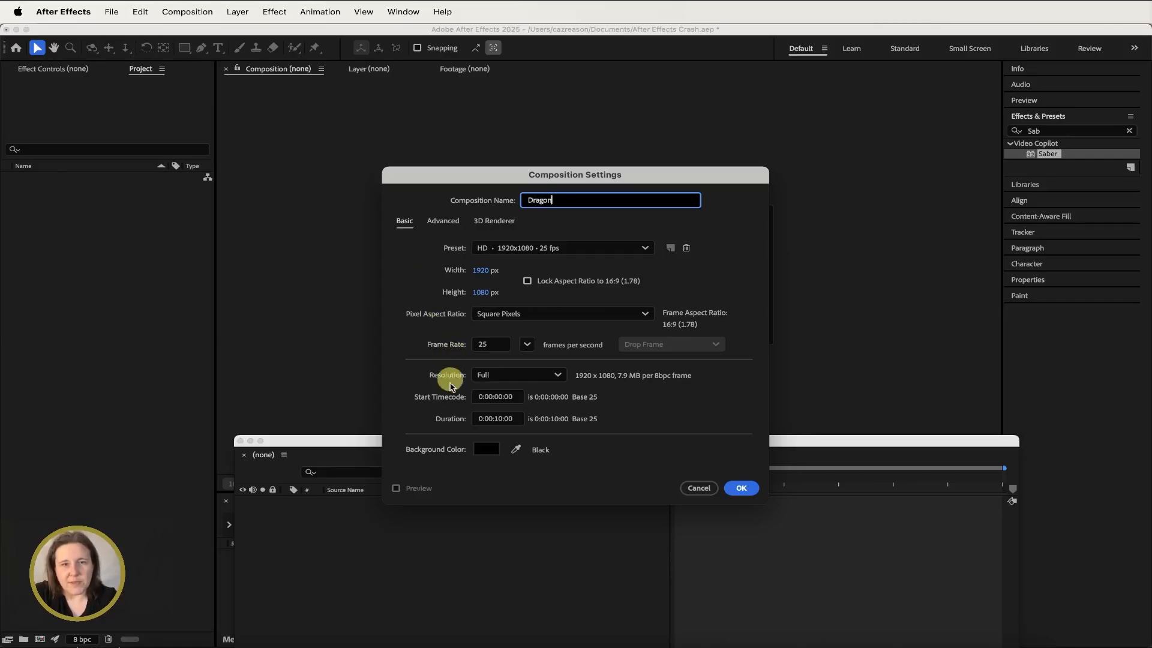
{"action": "left_click", "coordinate": [741, 487]}
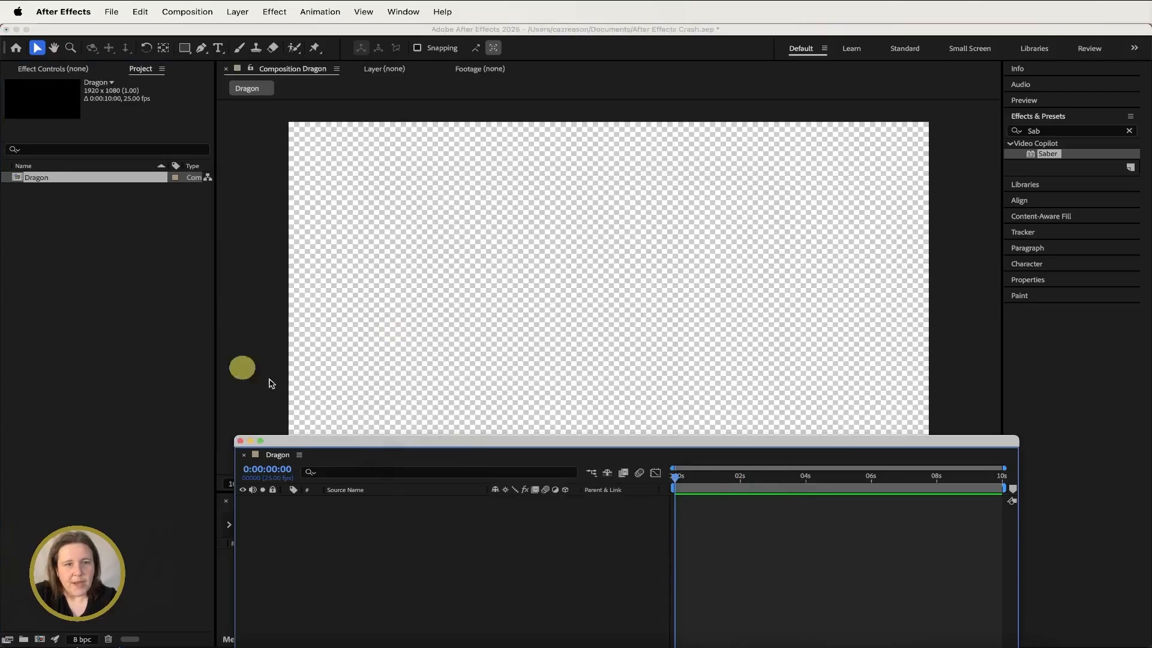
- Import the dragon-149393_1920.png image file from the Saber Plug-in folder into the project
{"action": "left_click_drag", "start_coordinate": [338, 440], "coordinate": [352, 471]}
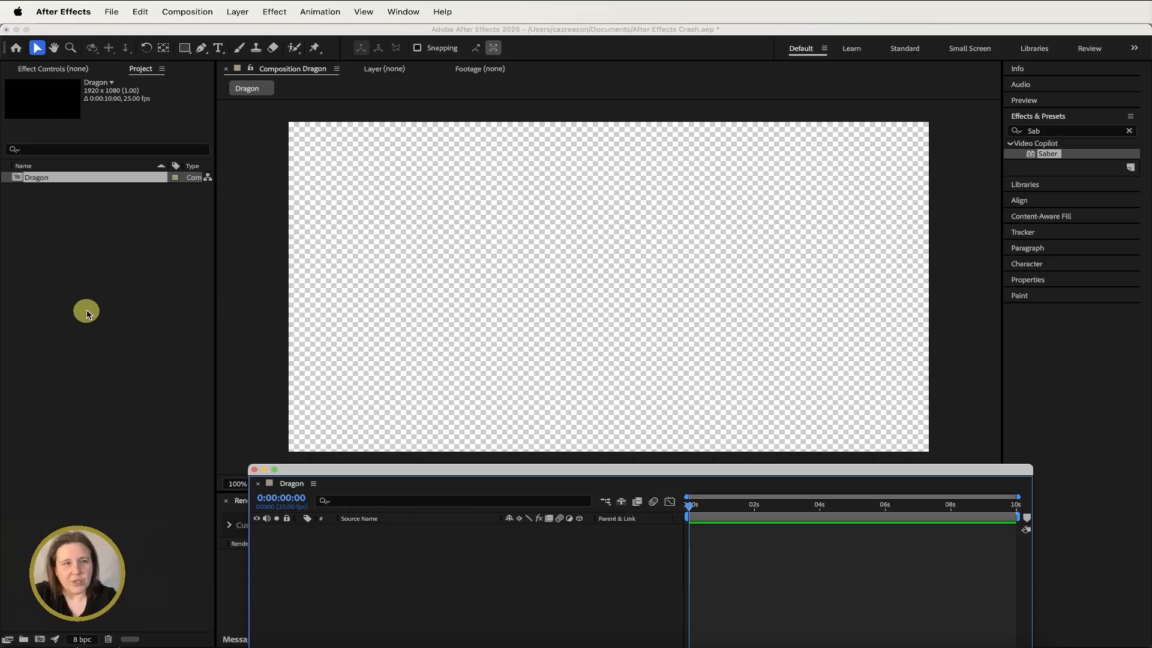
{"action": "left_click", "coordinate": [87, 312]}
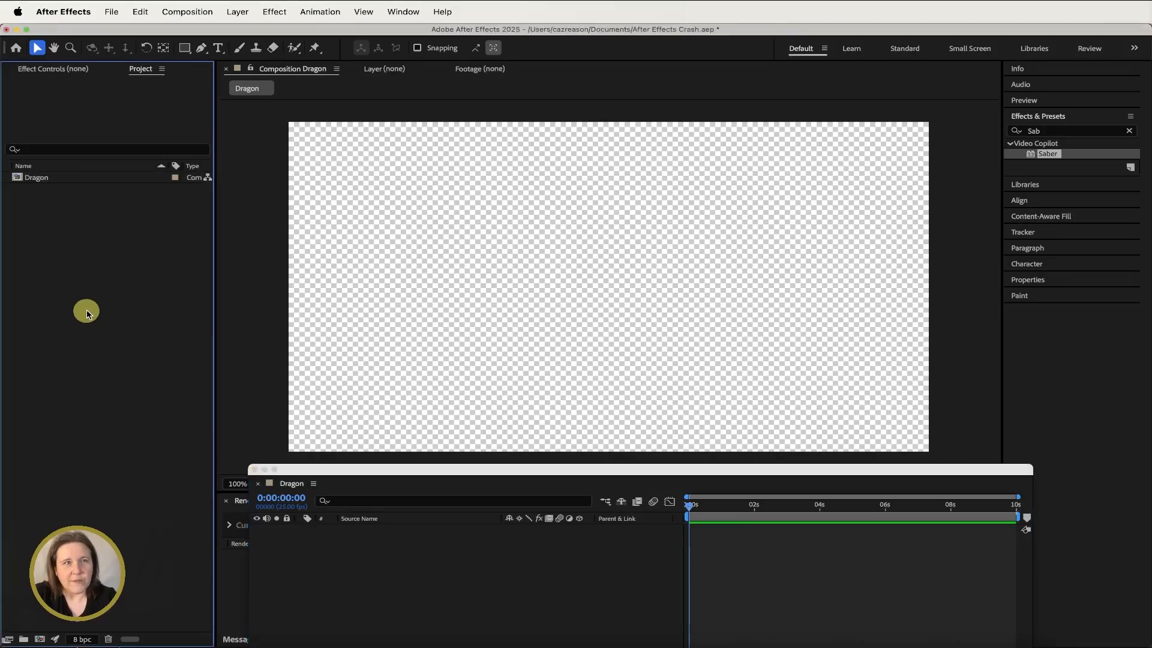
{"action": "left_click", "coordinate": [113, 13]}
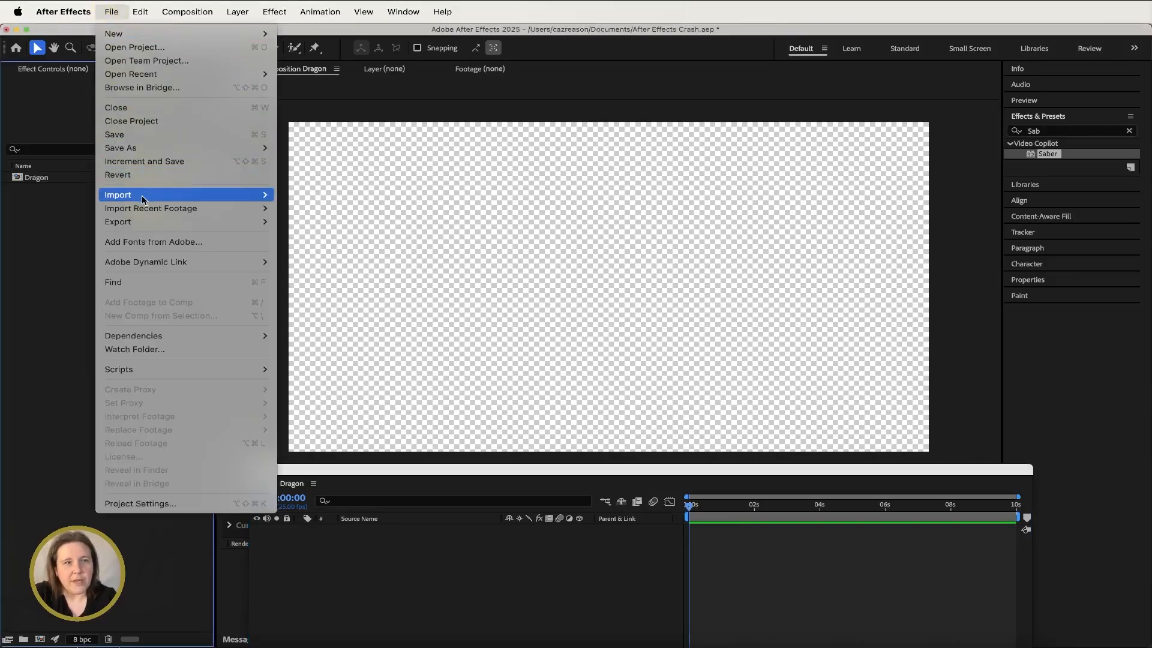
{"action": "mouse_move", "coordinate": [264, 195]}
{"action": "left_click", "coordinate": [311, 196]}
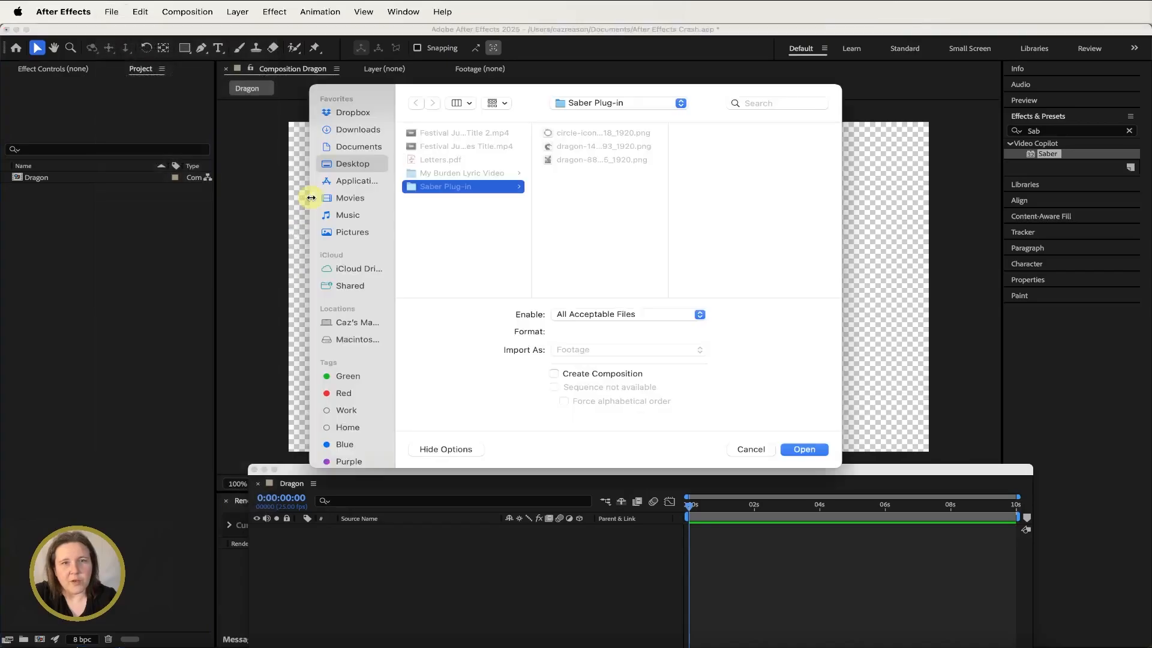
{"action": "left_click", "coordinate": [594, 147]}
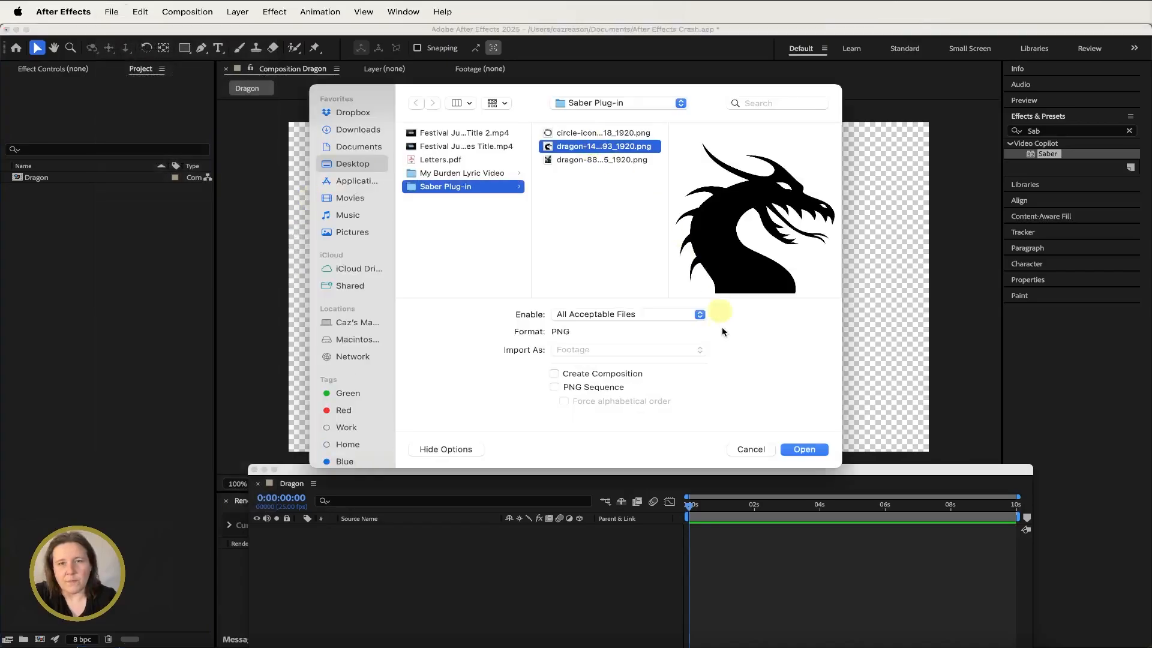
{"action": "left_click", "coordinate": [799, 449]}
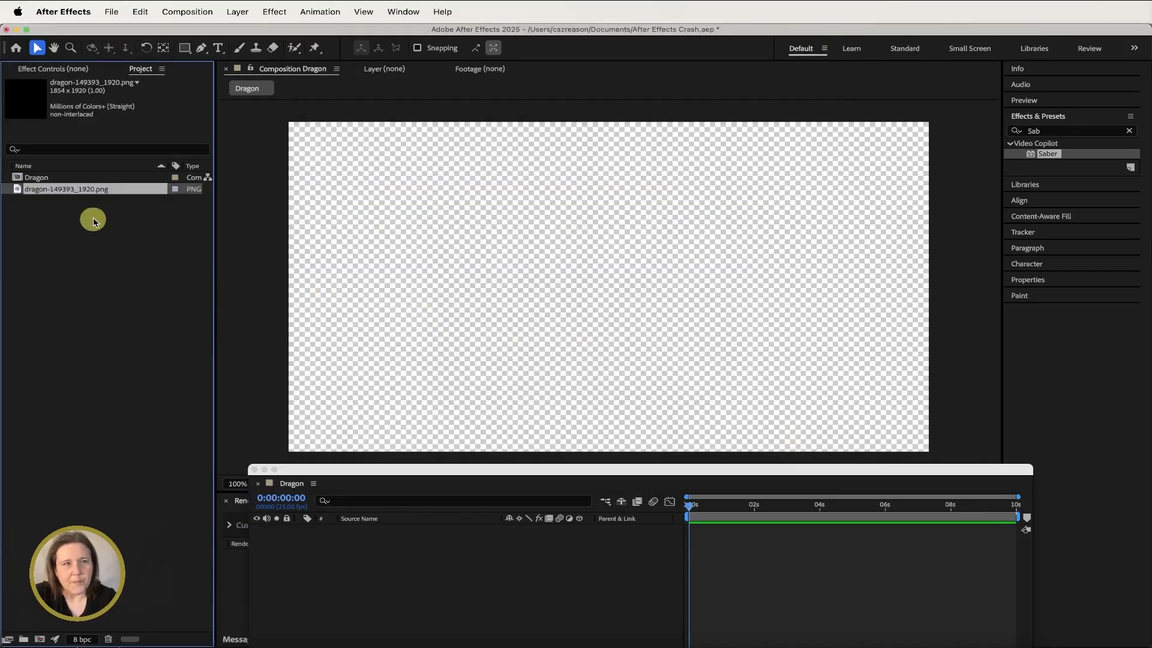
- Add the dragon image as a layer in the Dragon composition and scale it to 50%
{"action": "left_click_drag", "start_coordinate": [356, 483], "coordinate": [396, 568]}
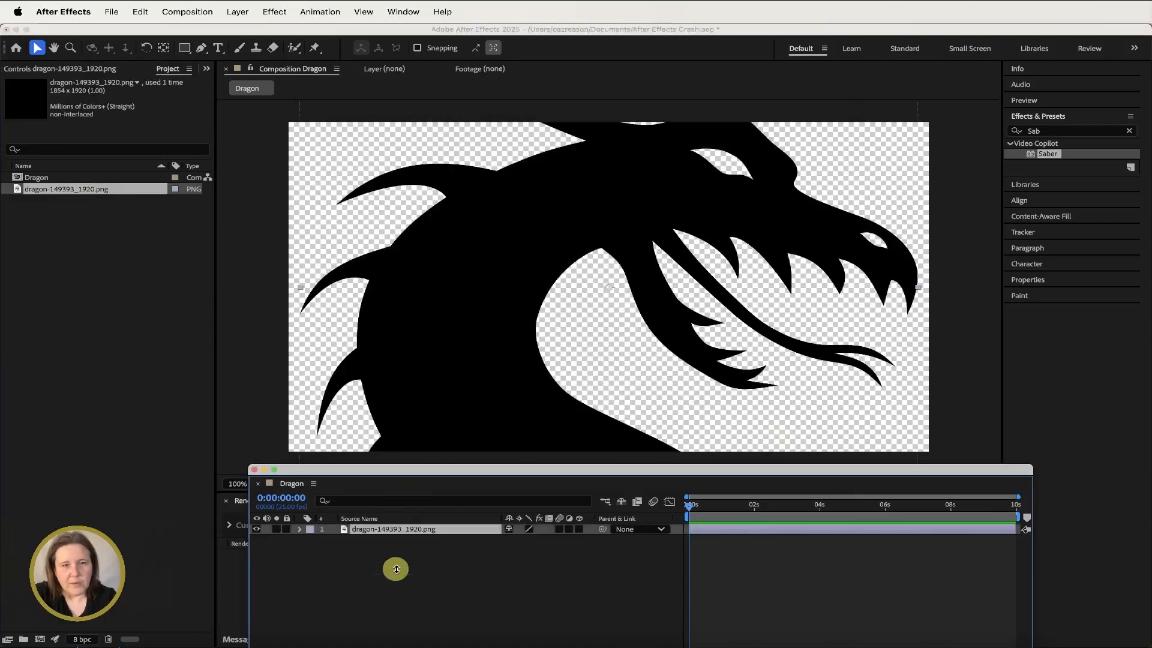
{"action": "left_click_drag", "start_coordinate": [414, 469], "coordinate": [411, 481]}
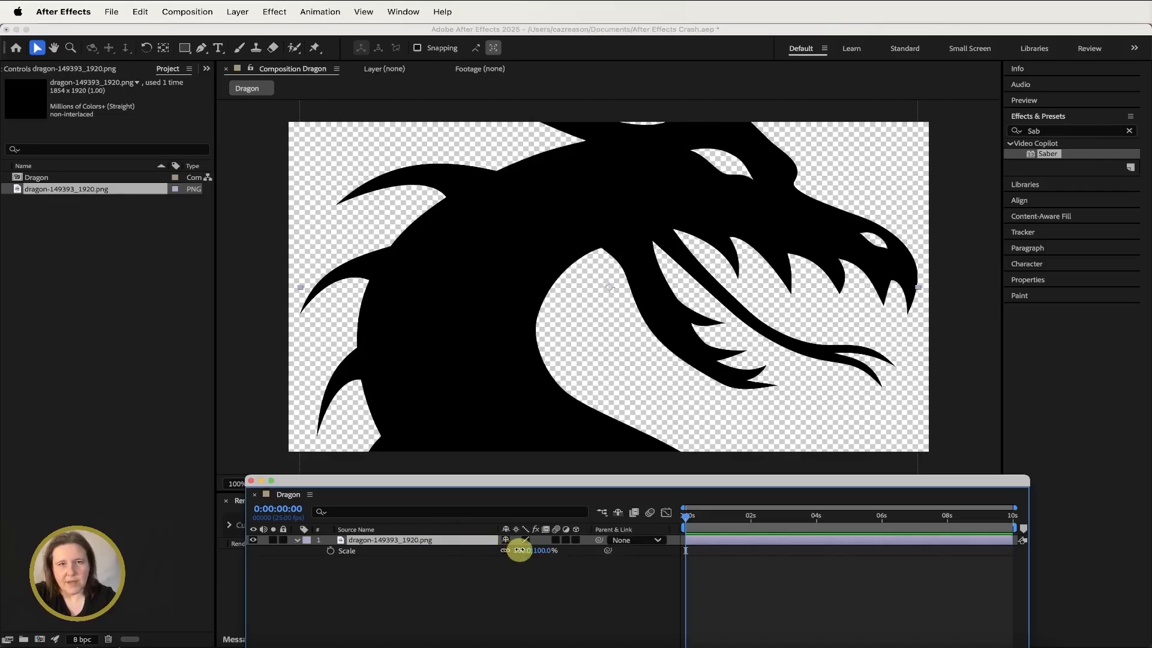
{"action": "left_click_drag", "start_coordinate": [520, 550], "coordinate": [488, 550]}
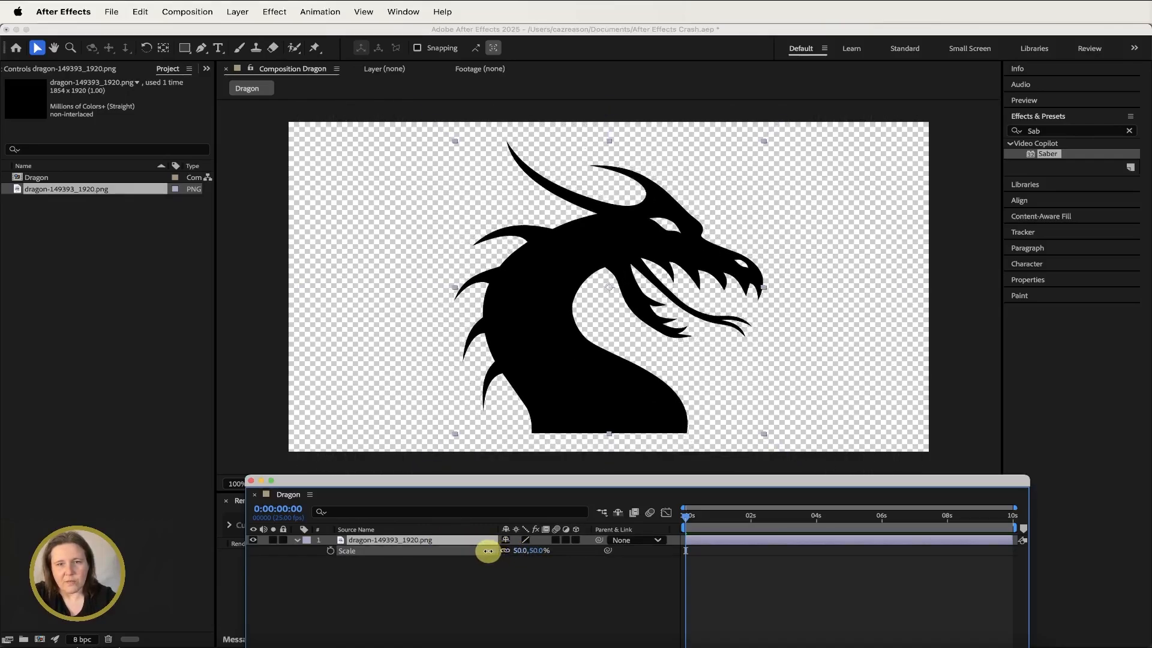
{"action": "left_click", "coordinate": [465, 592]}
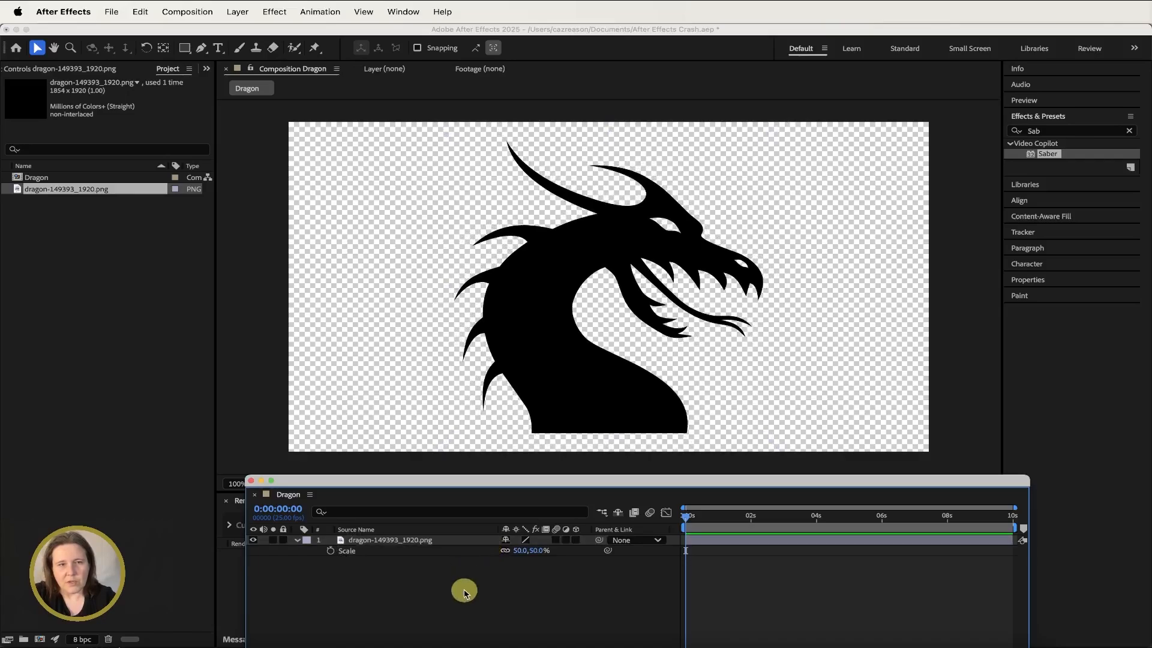
- Create a new comp-sized solid layer named Dragon Fire
{"action": "left_click", "coordinate": [236, 12]}
{"action": "mouse_move", "coordinate": [354, 33]}
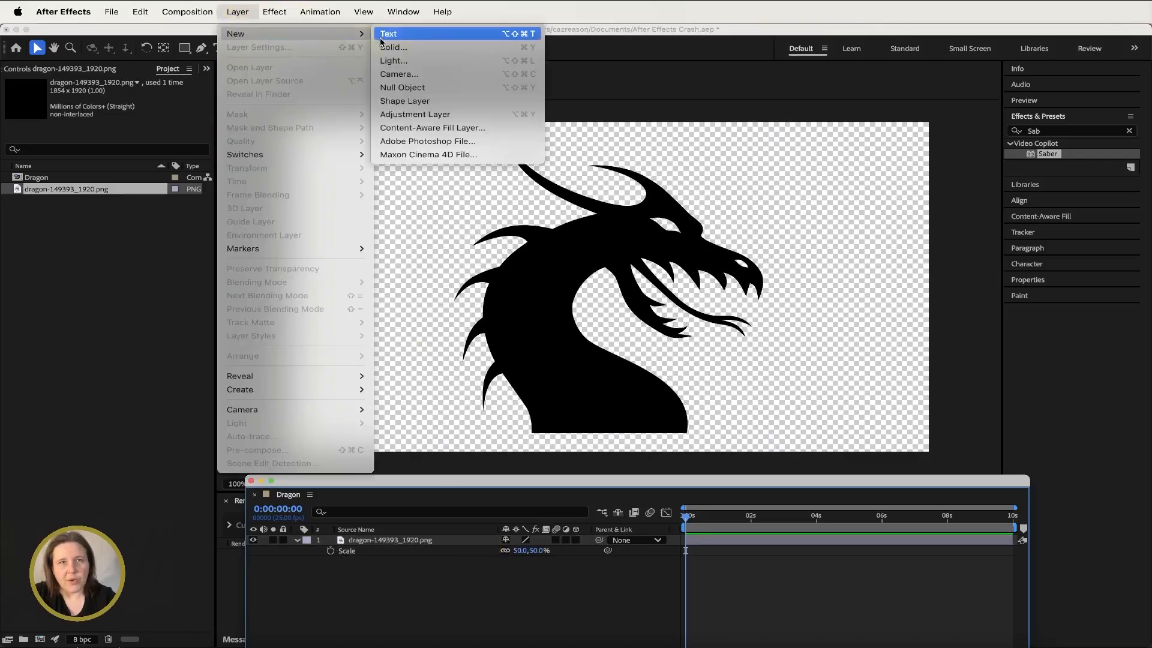
{"action": "left_click", "coordinate": [393, 47]}
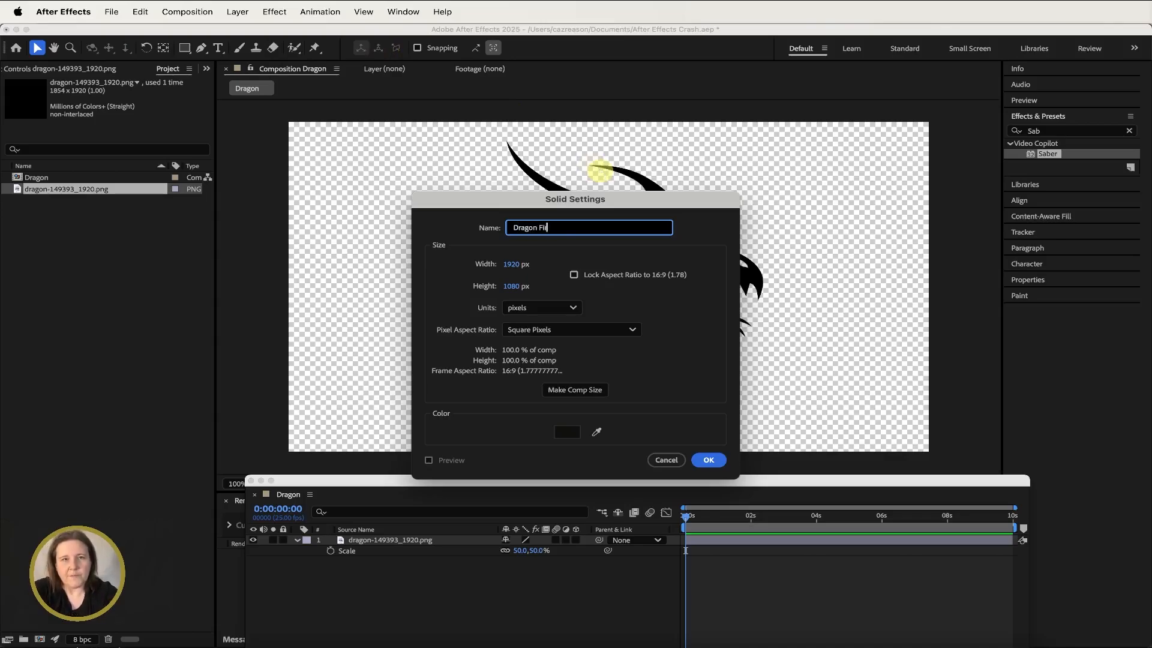
{"action": "left_click", "coordinate": [561, 389]}
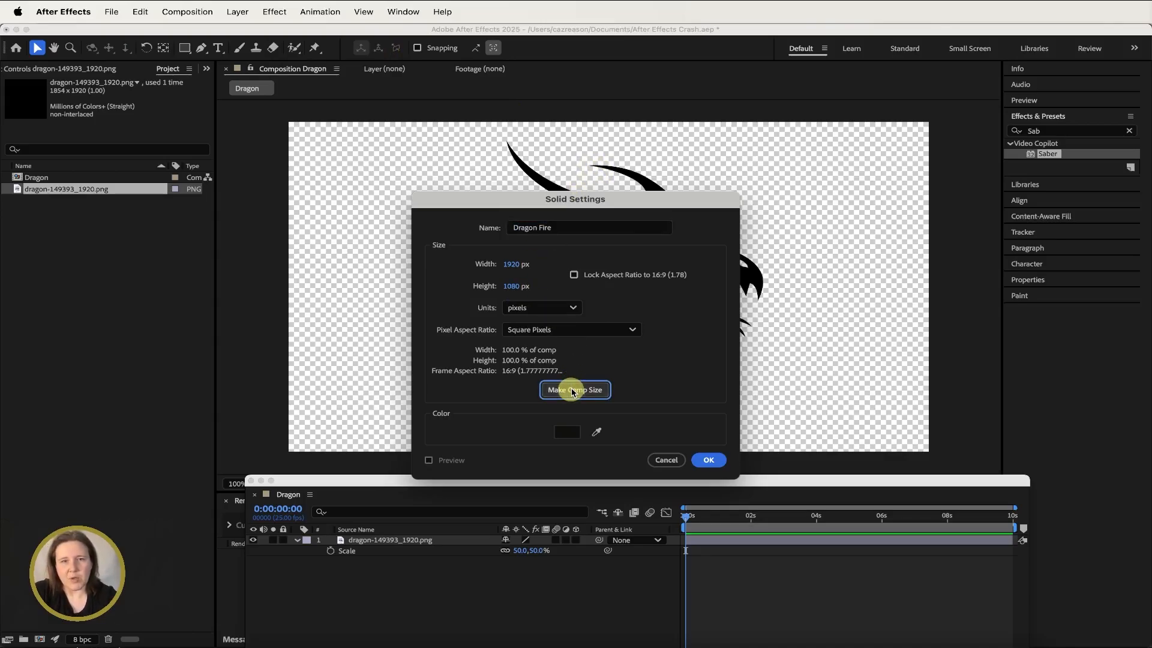
{"action": "left_click", "coordinate": [707, 460]}
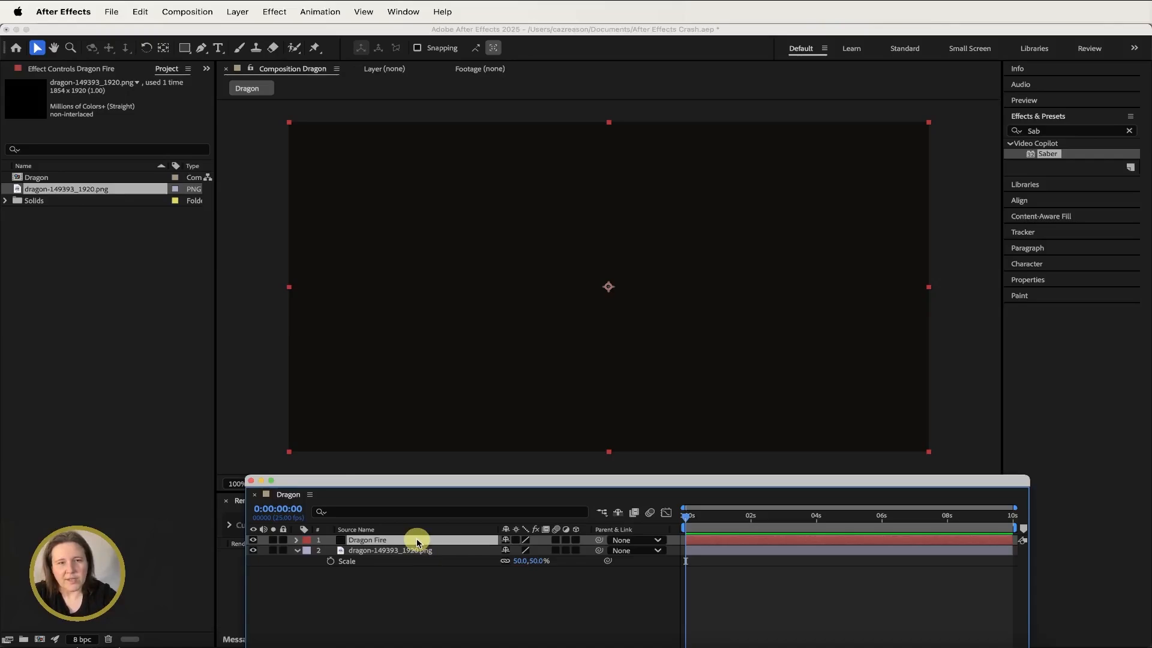
- Lower the Dragon Fire solid's opacity to 77% so the dragon shows through
{"action": "key", "text": "t"}
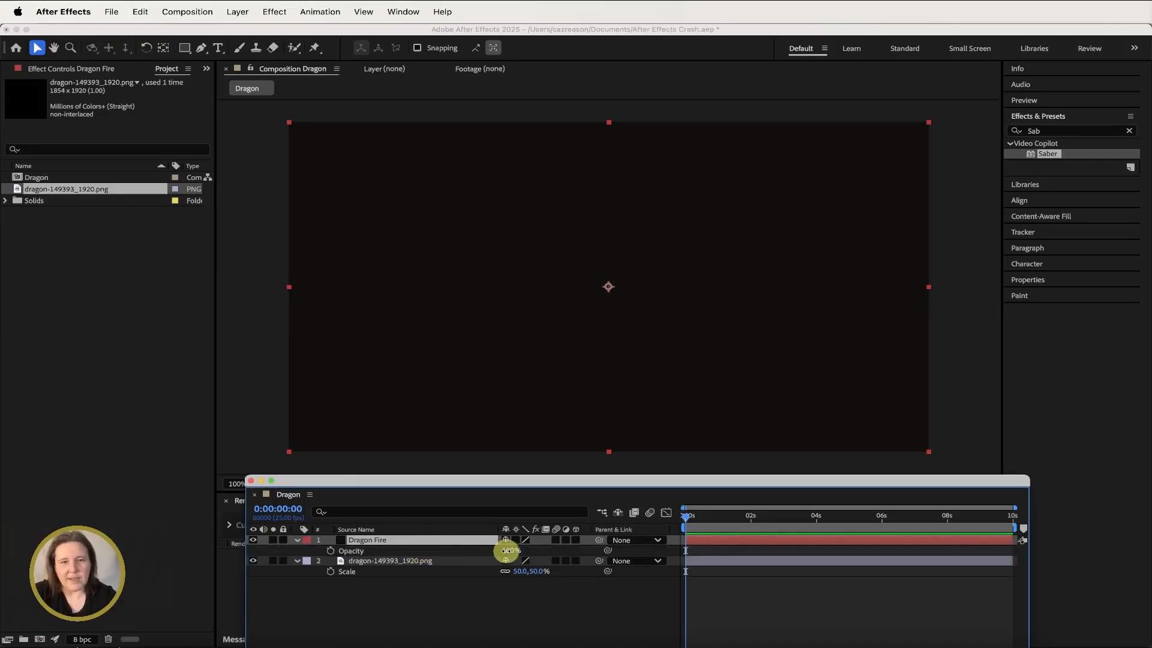
{"action": "left_click_drag", "start_coordinate": [507, 549], "coordinate": [492, 551]}
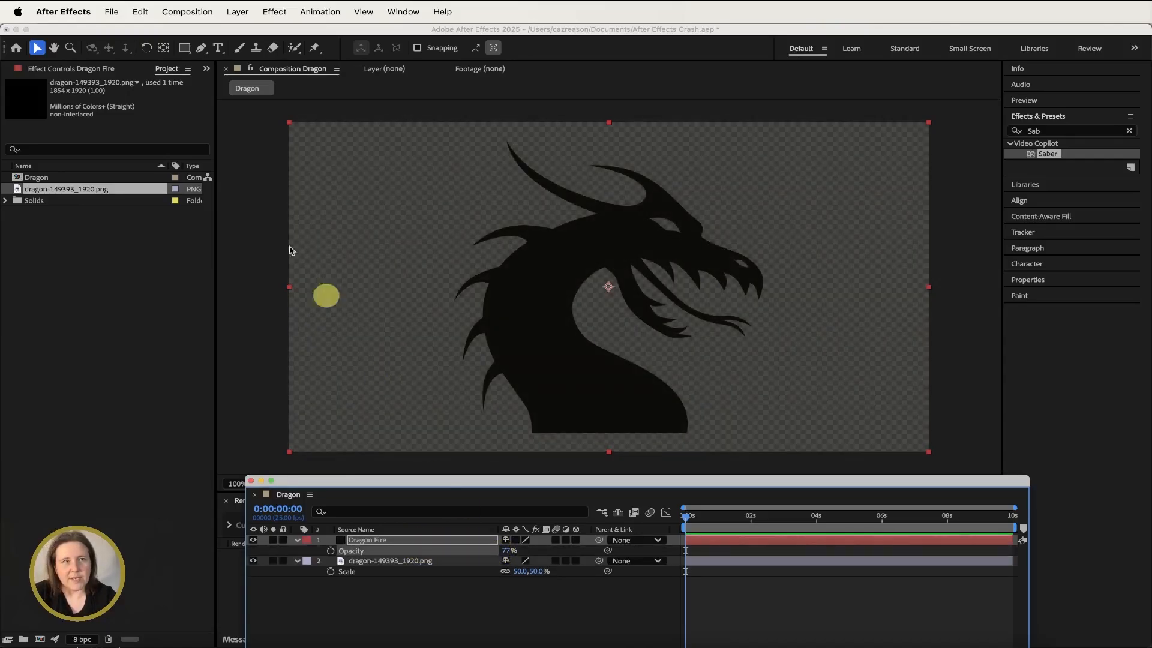
{"action": "left_click", "coordinate": [355, 403]}
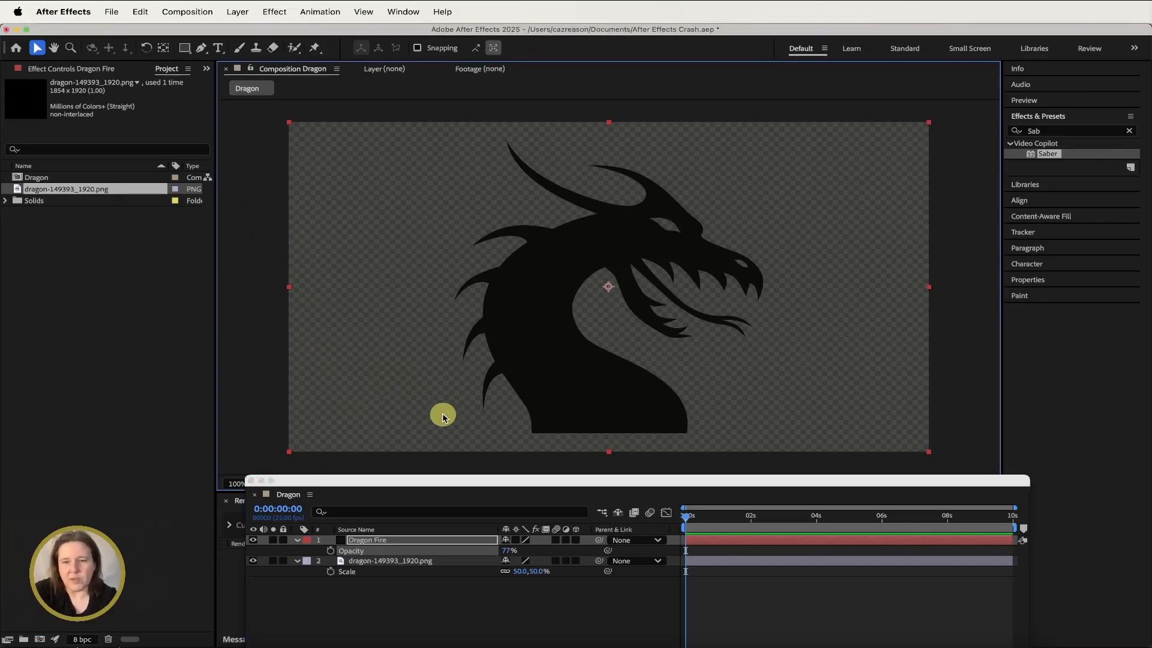
- Start a Pen tool mask on the Dragon Fire solid, tracing the back edge of the dragon's neck
{"action": "key", "text": "period"}
{"action": "key", "text": "period"}
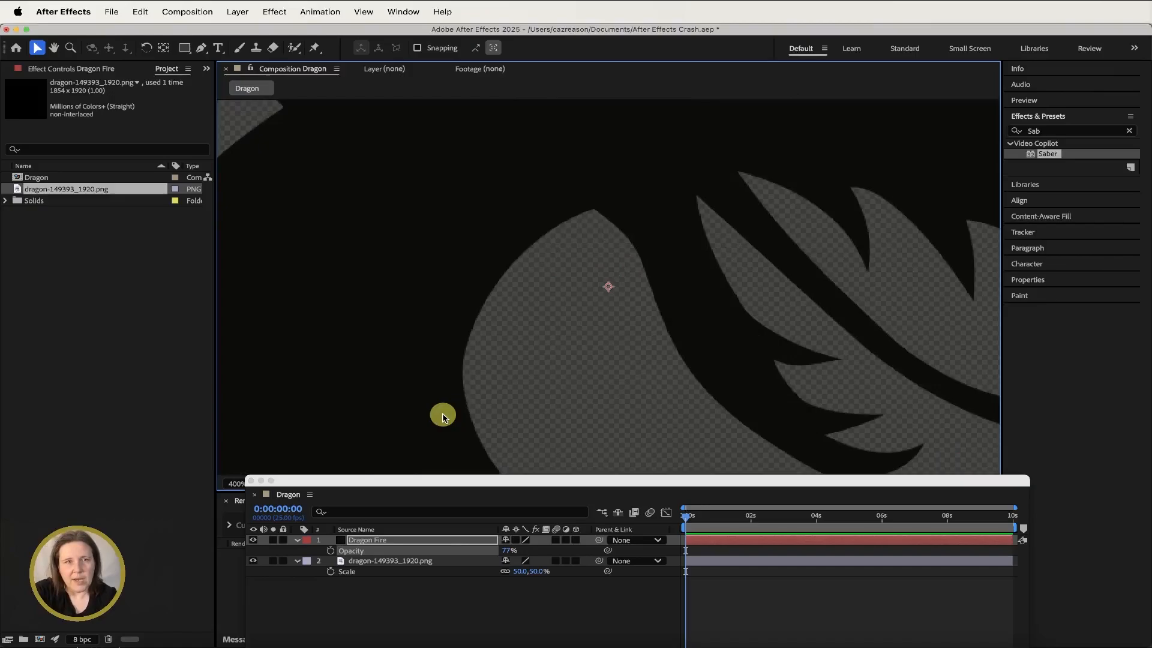
{"action": "left_click", "coordinate": [55, 50]}
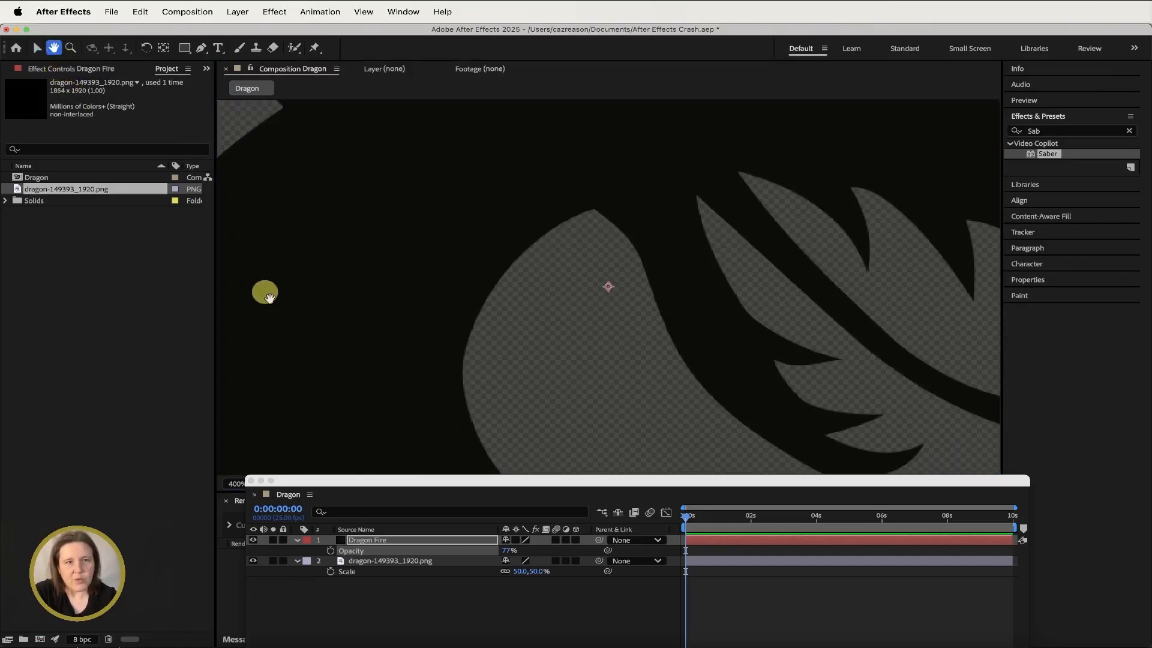
{"action": "mouse_move", "coordinate": [295, 350]}
{"action": "left_mouse_down"}
{"action": "mouse_move", "coordinate": [446, 196]}
{"action": "mouse_move", "coordinate": [456, 288]}
{"action": "mouse_move", "coordinate": [419, 334]}
{"action": "mouse_move", "coordinate": [388, 328]}
{"action": "mouse_move", "coordinate": [390, 341]}
{"action": "left_mouse_up"}
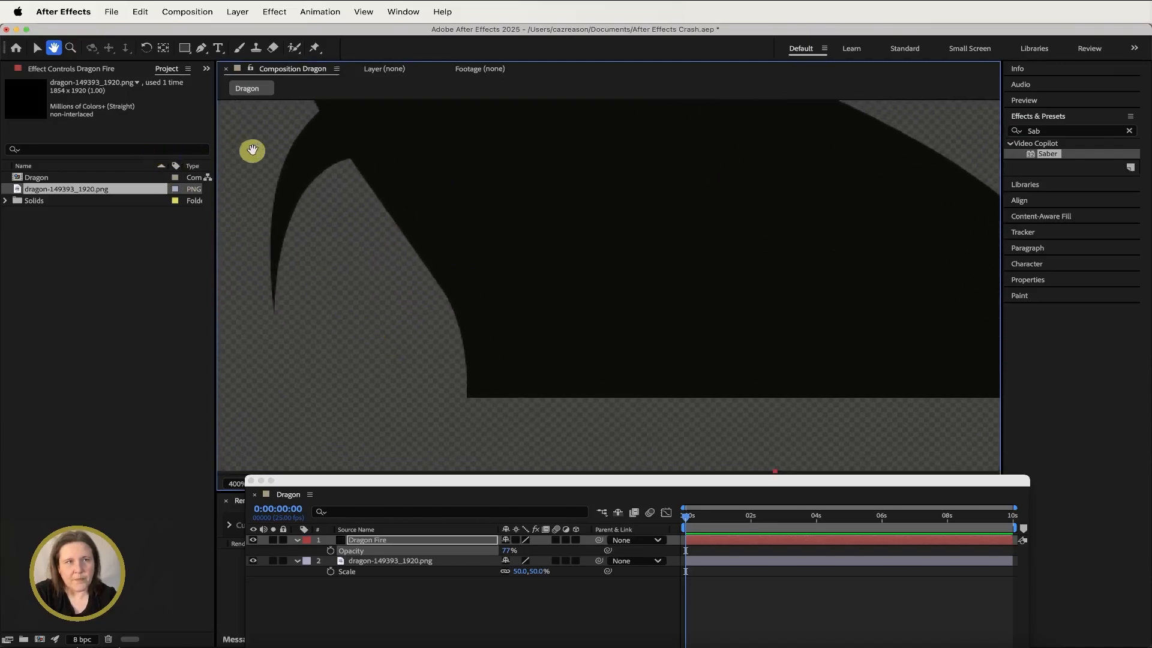
{"action": "left_click", "coordinate": [202, 48]}
{"action": "left_click", "coordinate": [464, 397]}
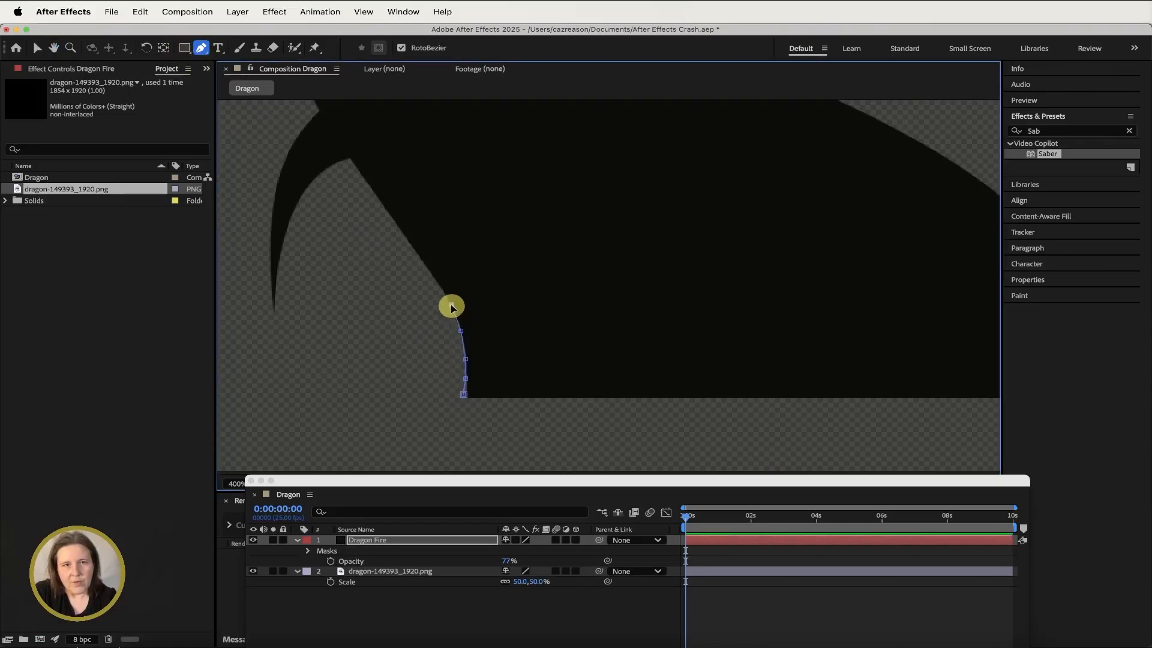
{"action": "left_click", "coordinate": [436, 281]}
{"action": "left_click", "coordinate": [423, 262]}
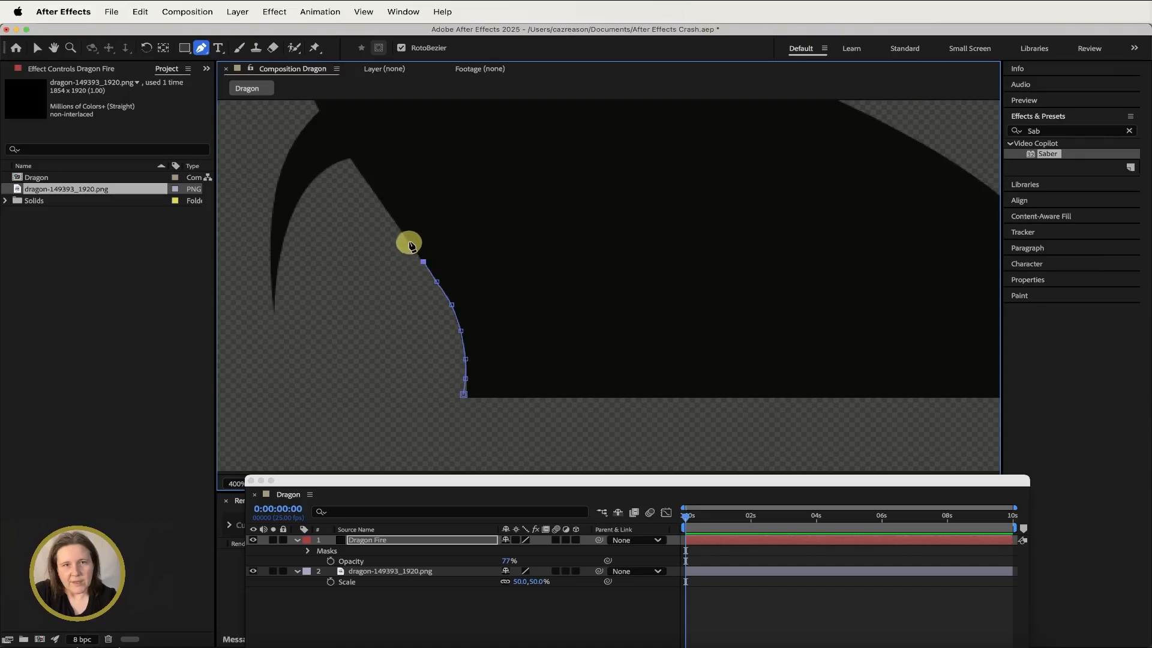
{"action": "left_click", "coordinate": [408, 241]}
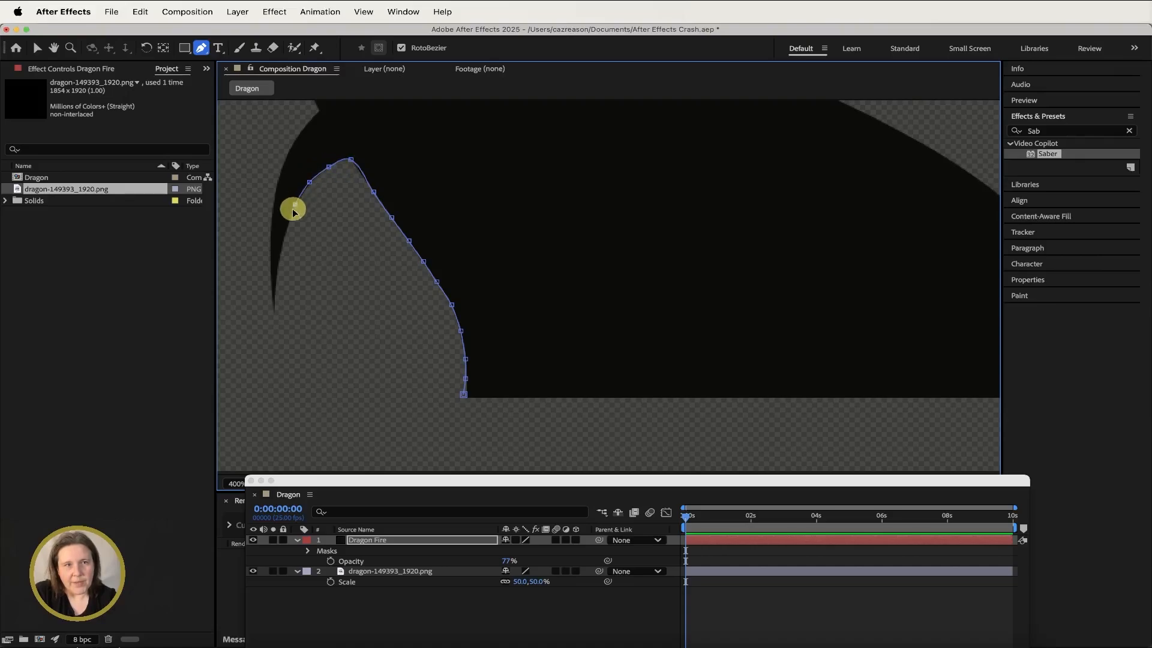
{"action": "left_click", "coordinate": [274, 310]}
{"action": "left_click", "coordinate": [274, 205]}
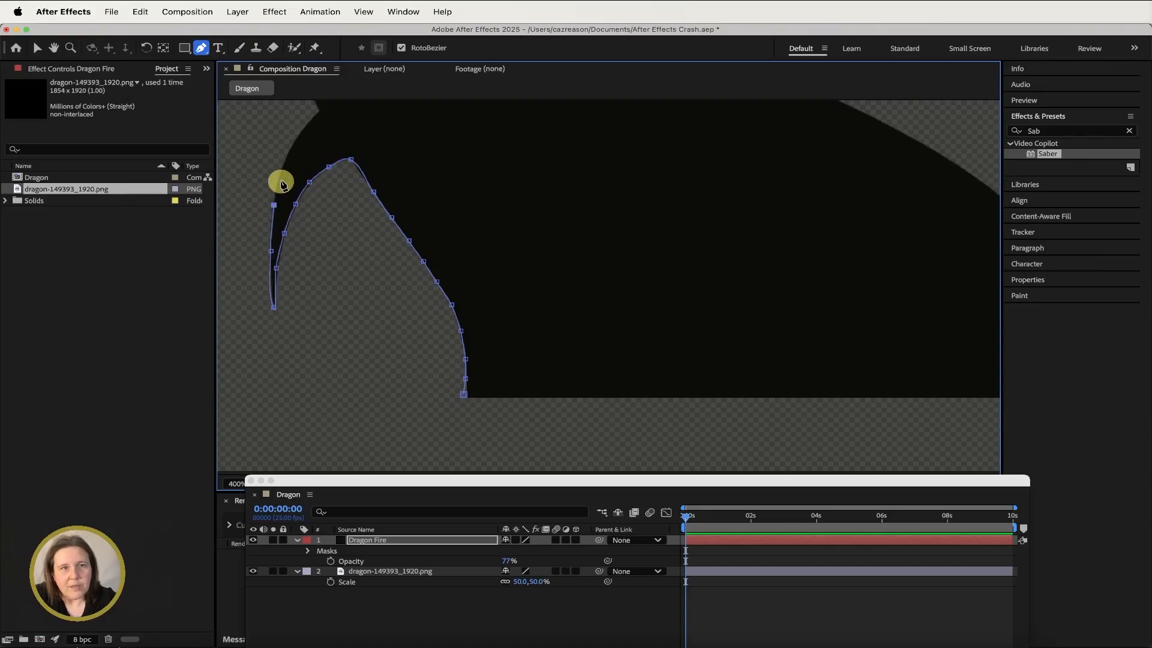
{"action": "left_click", "coordinate": [280, 177]}
{"action": "left_click", "coordinate": [307, 126]}
{"action": "left_click", "coordinate": [317, 114]}
- Continue the mask outline around the spikes along the dragon's neck toward the back of its head
{"action": "left_click_drag", "start_coordinate": [369, 204], "coordinate": [586, 465]}
{"action": "left_click", "coordinate": [523, 348]}
{"action": "left_click", "coordinate": [498, 260]}
{"action": "left_click", "coordinate": [465, 268]}
{"action": "left_click", "coordinate": [410, 372]}
{"action": "left_click", "coordinate": [449, 235]}
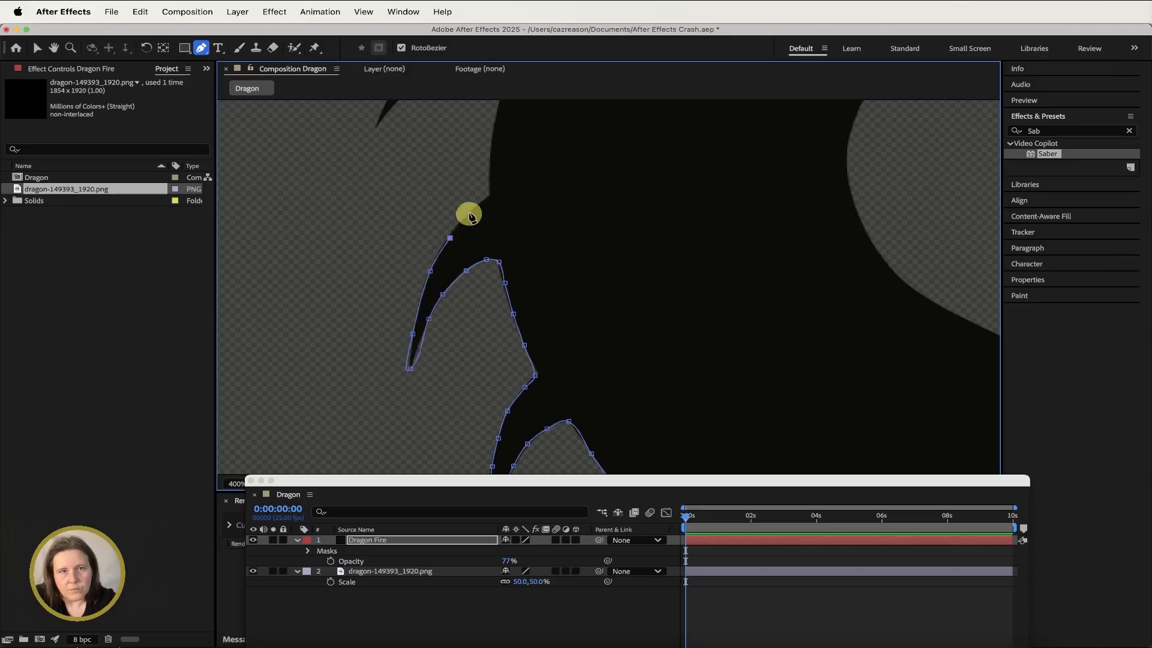
{"action": "left_click", "coordinate": [489, 195]}
{"action": "left_click_drag", "start_coordinate": [480, 171], "coordinate": [474, 365]}
{"action": "left_click", "coordinate": [503, 251]}
{"action": "left_click", "coordinate": [437, 253]}
{"action": "left_click", "coordinate": [412, 271]}
{"action": "left_click", "coordinate": [369, 318]}
{"action": "left_click", "coordinate": [463, 217]}
{"action": "left_click", "coordinate": [548, 182]}
{"action": "left_click_drag", "start_coordinate": [455, 210], "coordinate": [353, 391]}
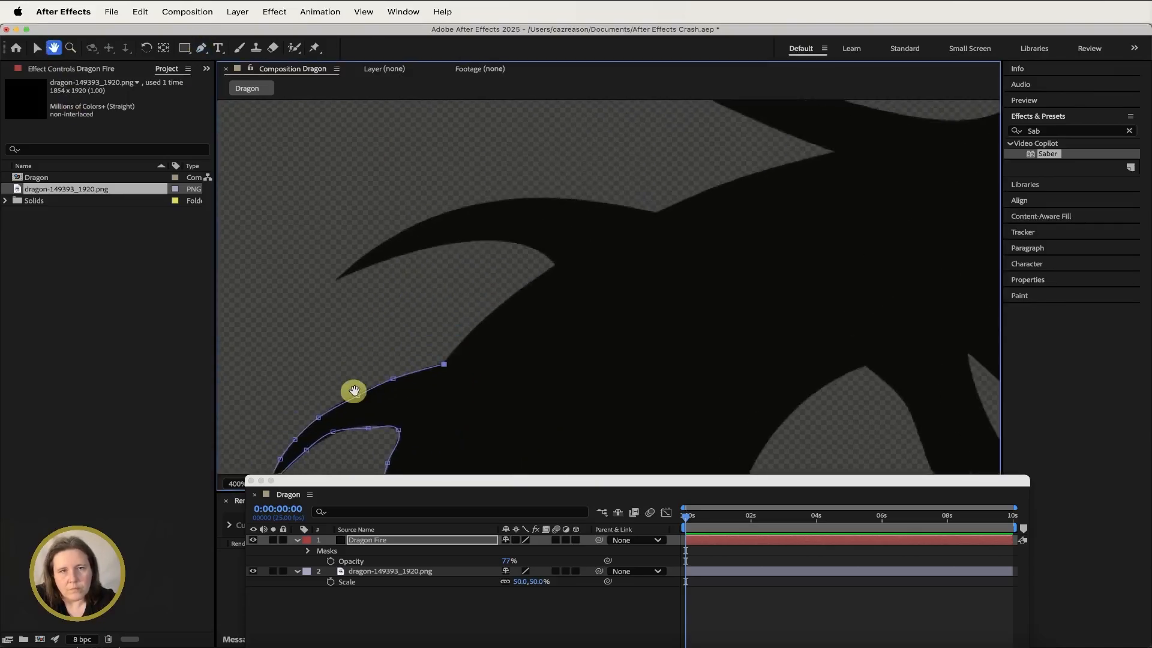
{"action": "left_click", "coordinate": [474, 335]}
{"action": "left_click", "coordinate": [557, 264]}
{"action": "left_click", "coordinate": [441, 246]}
{"action": "left_click", "coordinate": [340, 281]}
{"action": "left_click", "coordinate": [475, 209]}
{"action": "left_click", "coordinate": [659, 214]}
{"action": "left_click", "coordinate": [727, 187]}
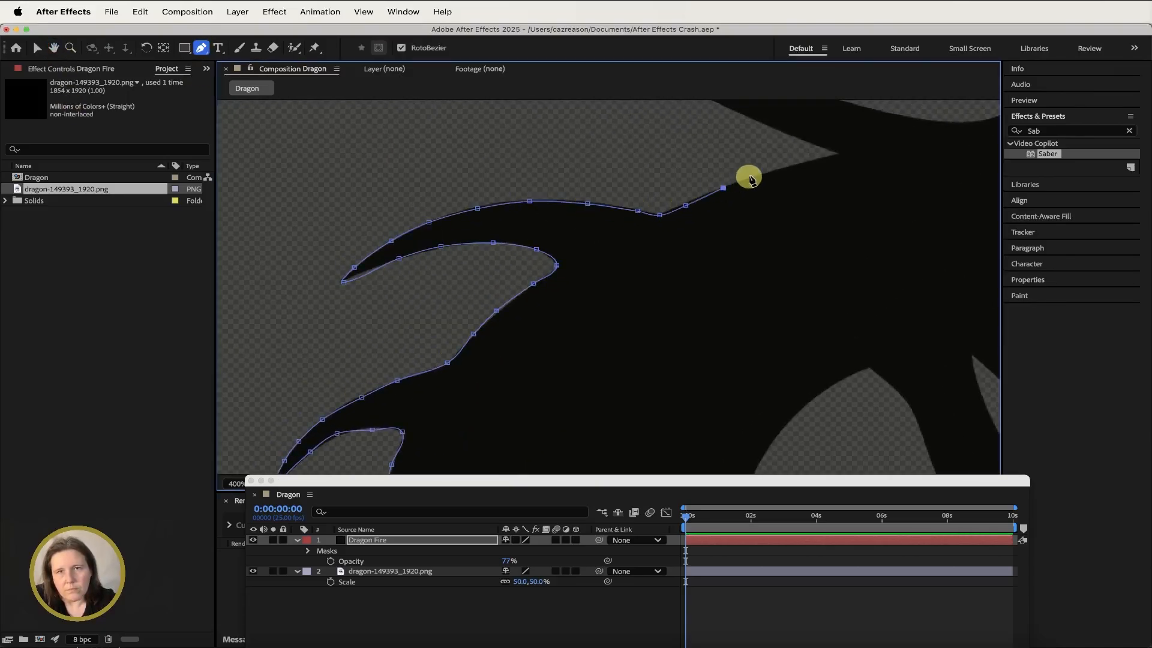
{"action": "left_click", "coordinate": [838, 154]}
- Continue tracing the mask points around both of the dragon's horns
{"action": "left_click_drag", "start_coordinate": [577, 187], "coordinate": [598, 458]}
{"action": "left_click", "coordinate": [824, 408]}
{"action": "left_click", "coordinate": [850, 429]}
{"action": "left_click", "coordinate": [762, 383]}
{"action": "left_click", "coordinate": [651, 323]}
{"action": "left_click", "coordinate": [566, 252]}
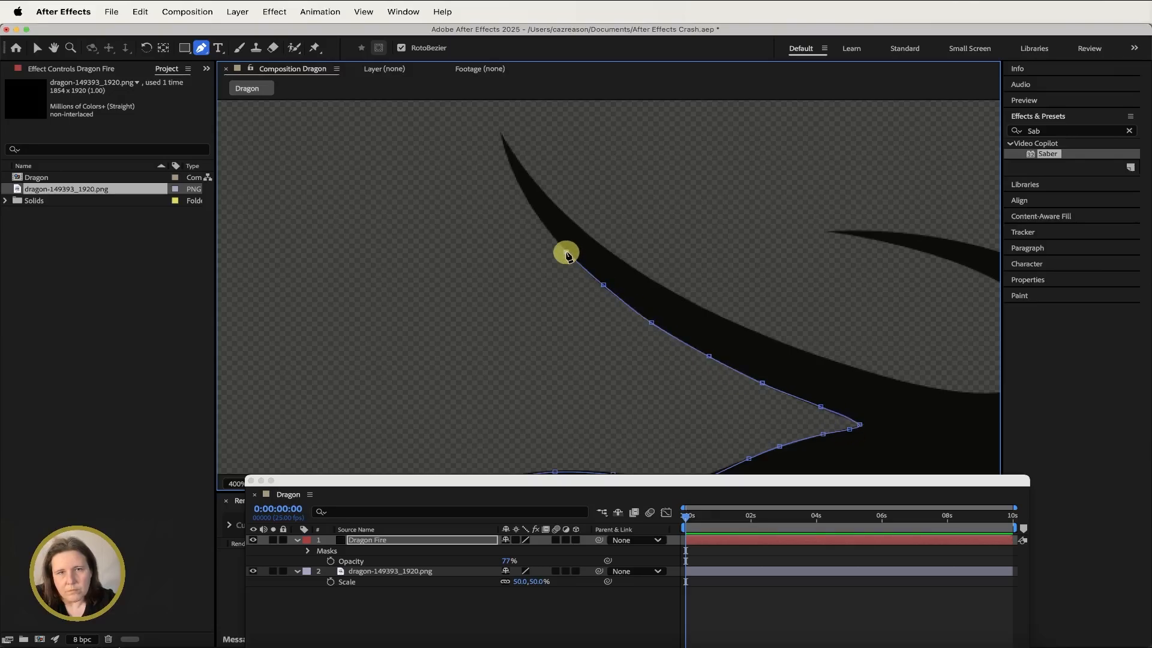
{"action": "left_click", "coordinate": [536, 213]}
{"action": "left_click", "coordinate": [501, 135]}
{"action": "left_click", "coordinate": [577, 220]}
{"action": "left_click", "coordinate": [532, 175]}
{"action": "left_click", "coordinate": [633, 266]}
{"action": "left_click", "coordinate": [736, 325]}
{"action": "left_click", "coordinate": [867, 370]}
{"action": "left_click", "coordinate": [990, 394]}
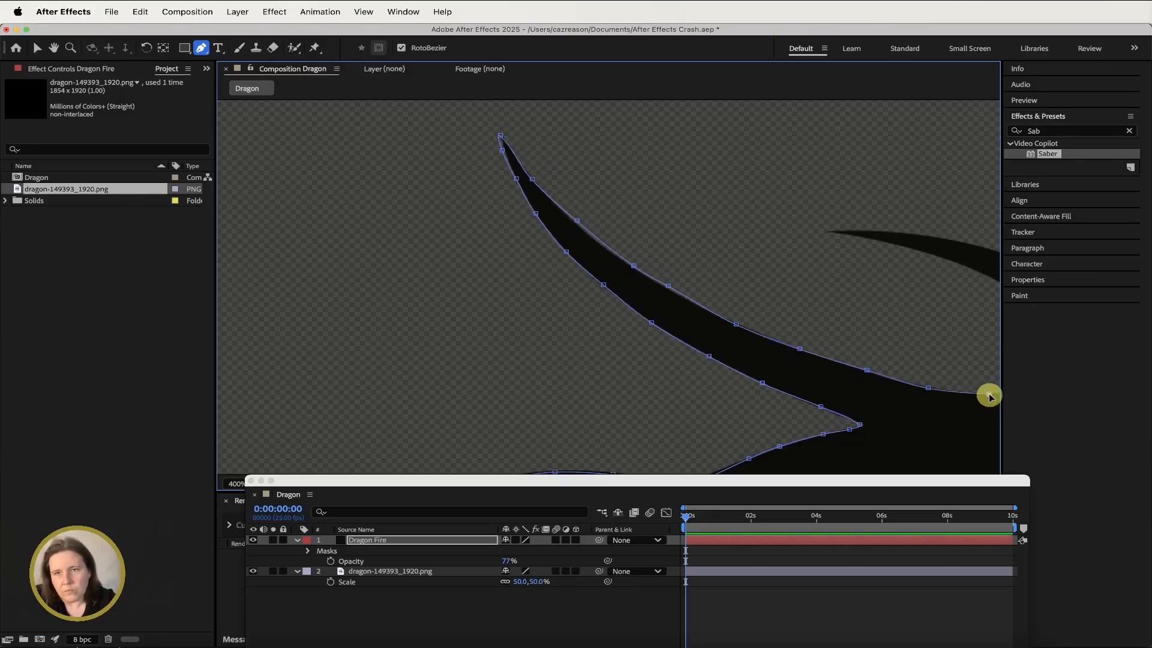
{"action": "left_click_drag", "start_coordinate": [990, 394], "coordinate": [662, 383]}
{"action": "left_click", "coordinate": [695, 375]}
{"action": "left_click", "coordinate": [732, 339]}
{"action": "left_click", "coordinate": [582, 236]}
{"action": "left_click", "coordinate": [499, 220]}
{"action": "left_click", "coordinate": [640, 233]}
{"action": "left_click", "coordinate": [787, 304]}
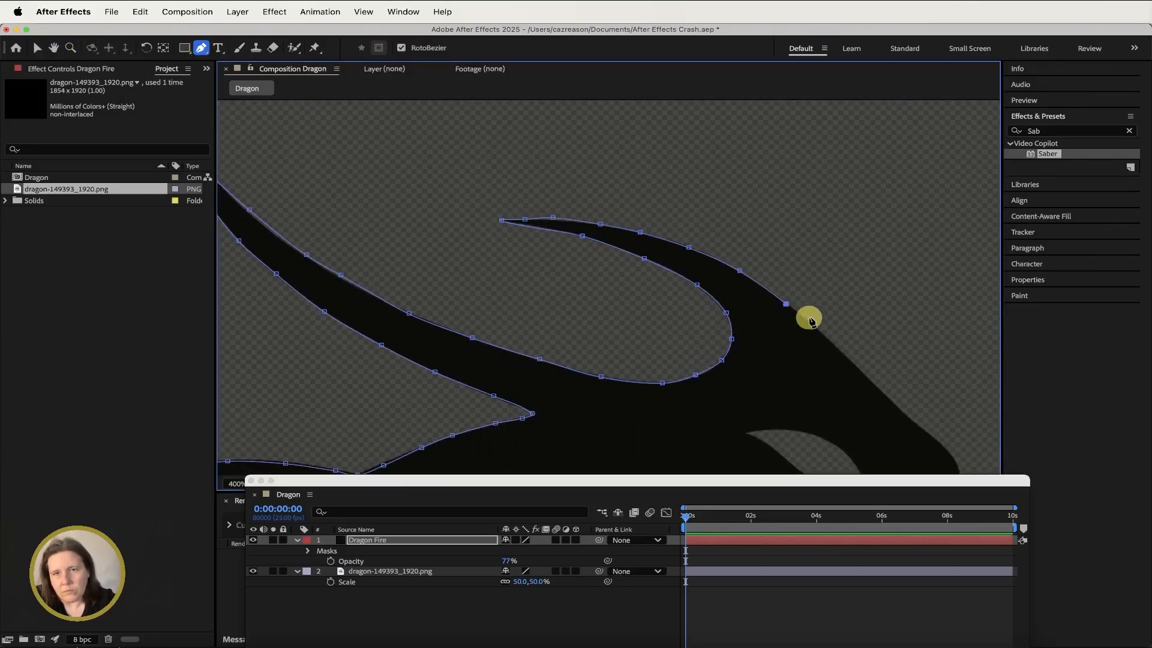
{"action": "left_click", "coordinate": [935, 442]}
{"action": "mouse_move", "coordinate": [935, 442]}
{"action": "left_mouse_down"}
{"action": "mouse_move", "coordinate": [531, 260]}
{"action": "mouse_move", "coordinate": [522, 156]}
{"action": "left_mouse_up"}
{"action": "left_click", "coordinate": [540, 172]}
{"action": "left_click", "coordinate": [541, 219]}
{"action": "left_click", "coordinate": [639, 267]}
{"action": "left_click", "coordinate": [777, 357]}
{"action": "left_click", "coordinate": [767, 473]}
- Continue the Dragon Fire mask outline over the top of the dragon's snout and around its front
{"action": "left_click", "coordinate": [54, 48]}
{"action": "left_click_drag", "start_coordinate": [720, 390], "coordinate": [759, 318]}
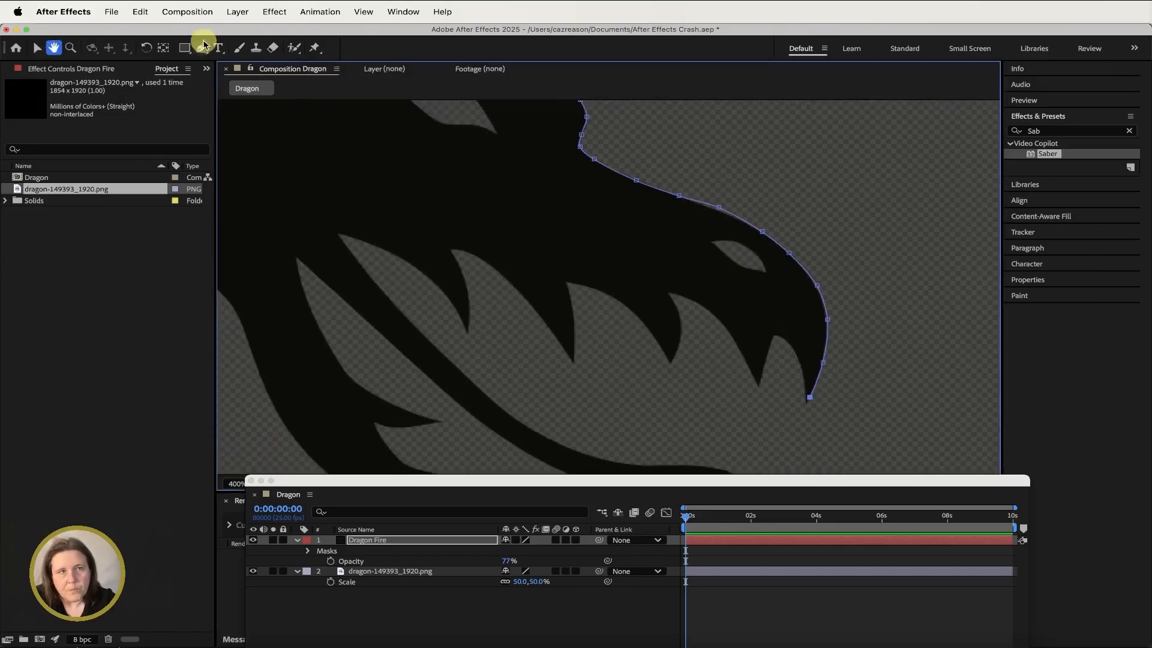
{"action": "left_click", "coordinate": [201, 48]}
{"action": "left_click", "coordinate": [773, 335]}
{"action": "left_click", "coordinate": [743, 356]}
{"action": "left_click", "coordinate": [736, 340]}
{"action": "left_click", "coordinate": [720, 322]}
{"action": "left_click", "coordinate": [703, 306]}
{"action": "left_click", "coordinate": [684, 297]}
{"action": "left_click", "coordinate": [669, 293]}
{"action": "left_click", "coordinate": [678, 308]}
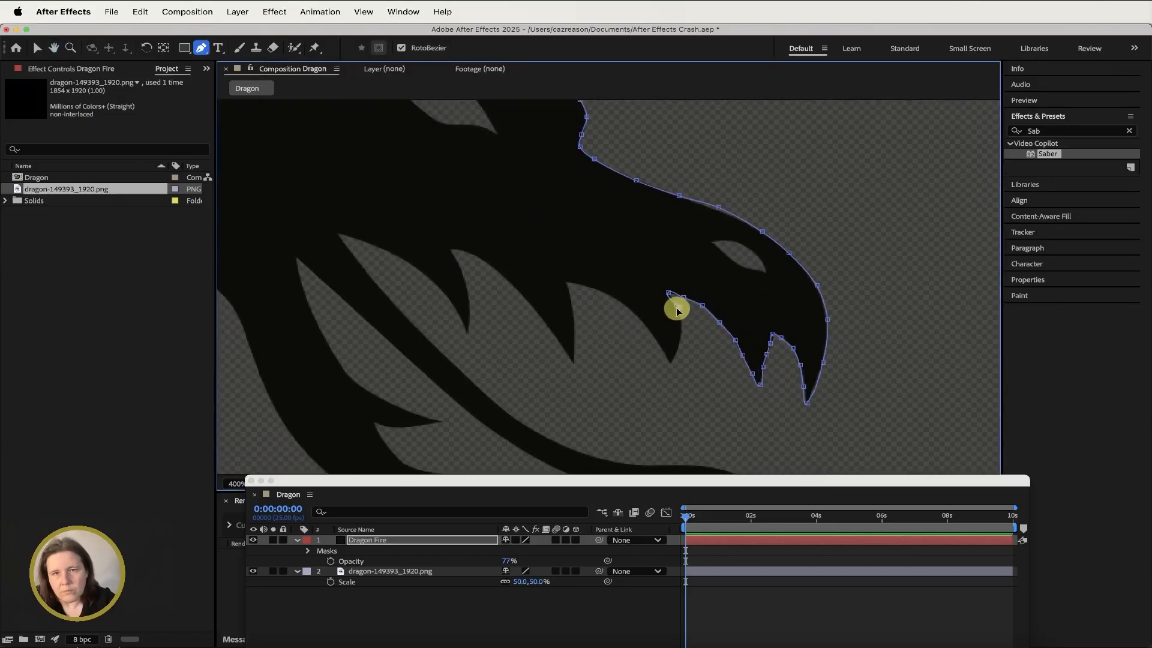
- Trace the mask points in and out around each of the teeth along the dragon's upper jaw
{"action": "left_click", "coordinate": [683, 325]}
{"action": "left_click", "coordinate": [676, 350]}
{"action": "left_click", "coordinate": [670, 365]}
{"action": "left_click", "coordinate": [645, 329]}
{"action": "left_click", "coordinate": [584, 283]}
{"action": "left_click", "coordinate": [679, 339]}
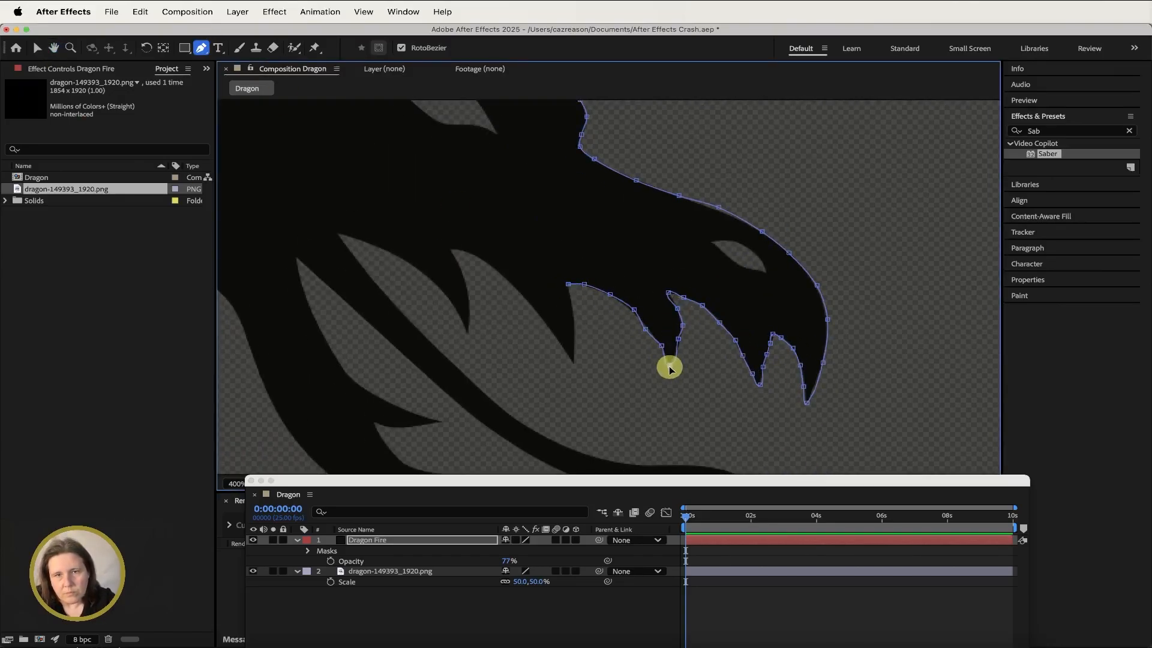
{"action": "left_click", "coordinate": [568, 284]}
{"action": "left_click", "coordinate": [571, 360]}
{"action": "left_click", "coordinate": [538, 311]}
{"action": "left_click", "coordinate": [475, 258]}
{"action": "left_click", "coordinate": [450, 250]}
{"action": "left_click", "coordinate": [467, 331]}
{"action": "left_click", "coordinate": [397, 258]}
{"action": "left_click", "coordinate": [340, 234]}
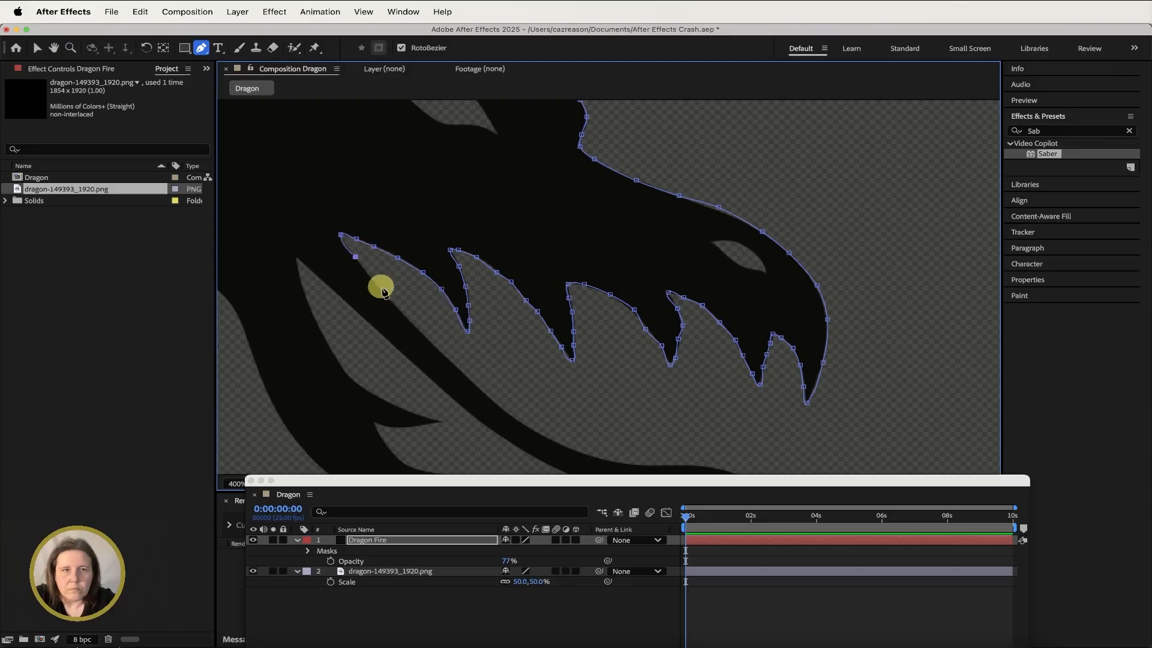
- Continue the mask along the underside of the upper jaw and around the tongue shapes below it
{"action": "left_click", "coordinate": [520, 420]}
{"action": "left_click_drag", "start_coordinate": [447, 302], "coordinate": [334, 164]}
{"action": "left_click", "coordinate": [488, 322]}
{"action": "left_click", "coordinate": [600, 332]}
{"action": "left_click", "coordinate": [630, 340]}
{"action": "left_click", "coordinate": [666, 371]}
{"action": "left_click", "coordinate": [614, 351]}
{"action": "left_click", "coordinate": [548, 342]}
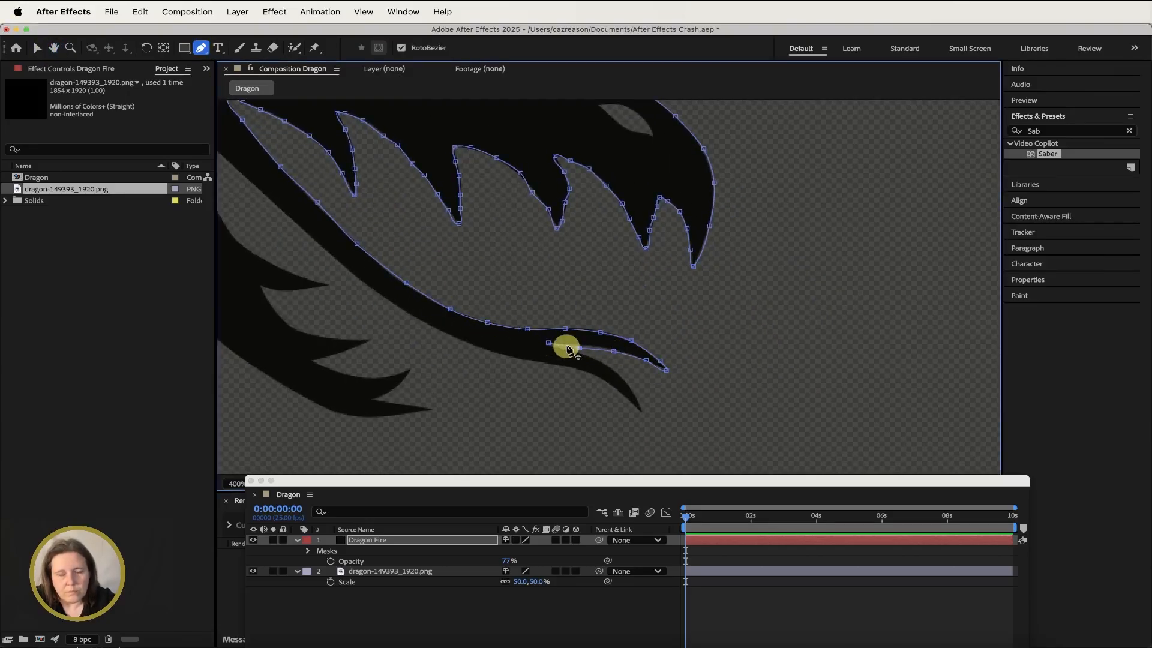
{"action": "left_click", "coordinate": [563, 349]}
{"action": "left_click", "coordinate": [584, 356]}
{"action": "left_click", "coordinate": [630, 385]}
{"action": "left_click", "coordinate": [641, 405]}
{"action": "left_click", "coordinate": [562, 367]}
{"action": "left_click", "coordinate": [478, 347]}
{"action": "left_click", "coordinate": [385, 299]}
{"action": "left_click", "coordinate": [241, 173]}
- Trace the mask around the lower jaw's spikes and the tendril curling under the mouth
{"action": "mouse_move", "coordinate": [362, 222]}
{"action": "left_mouse_down"}
{"action": "mouse_move", "coordinate": [568, 345]}
{"action": "mouse_move", "coordinate": [606, 328]}
{"action": "left_mouse_up"}
{"action": "left_click", "coordinate": [425, 226]}
{"action": "left_click", "coordinate": [490, 357]}
{"action": "left_click", "coordinate": [520, 369]}
{"action": "left_click", "coordinate": [551, 384]}
{"action": "left_click", "coordinate": [573, 391]}
{"action": "left_click", "coordinate": [543, 394]}
{"action": "left_click", "coordinate": [502, 391]}
{"action": "left_click", "coordinate": [508, 399]}
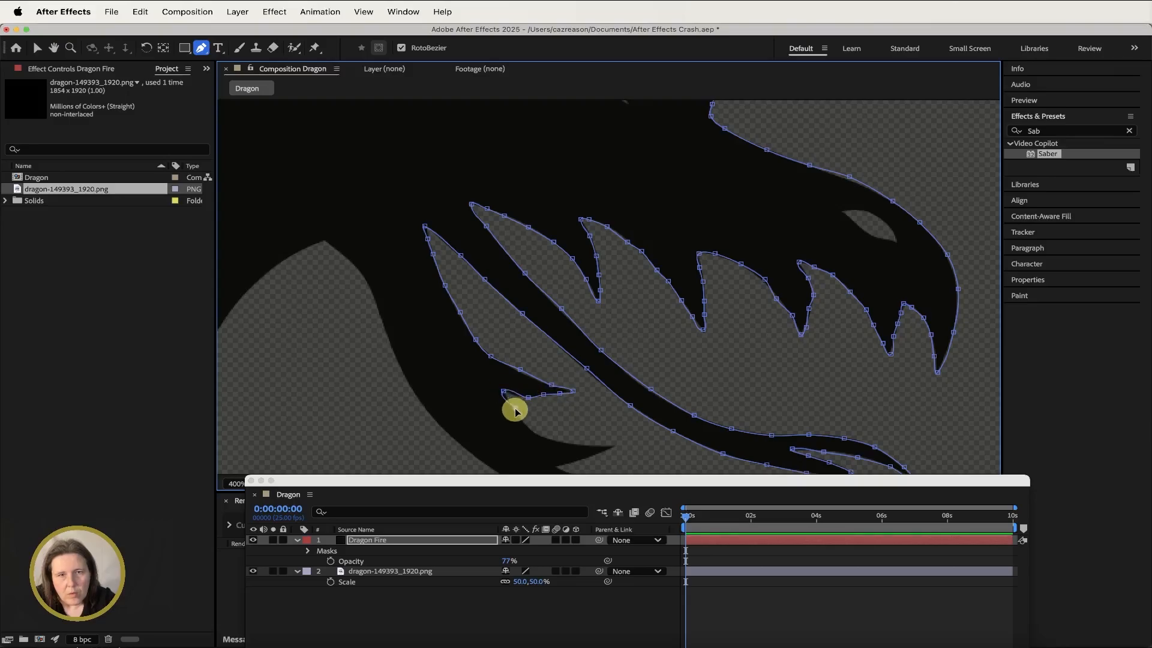
{"action": "left_click", "coordinate": [517, 414]}
{"action": "left_click", "coordinate": [551, 439]}
{"action": "left_click", "coordinate": [588, 447]}
{"action": "left_click", "coordinate": [608, 446]}
- Continue the mask points around the lower jaw tip and along the throat toward the neck
{"action": "left_click", "coordinate": [54, 48]}
{"action": "left_click_drag", "start_coordinate": [539, 390], "coordinate": [530, 243]}
{"action": "left_click", "coordinate": [201, 48]}
{"action": "left_click", "coordinate": [571, 311]}
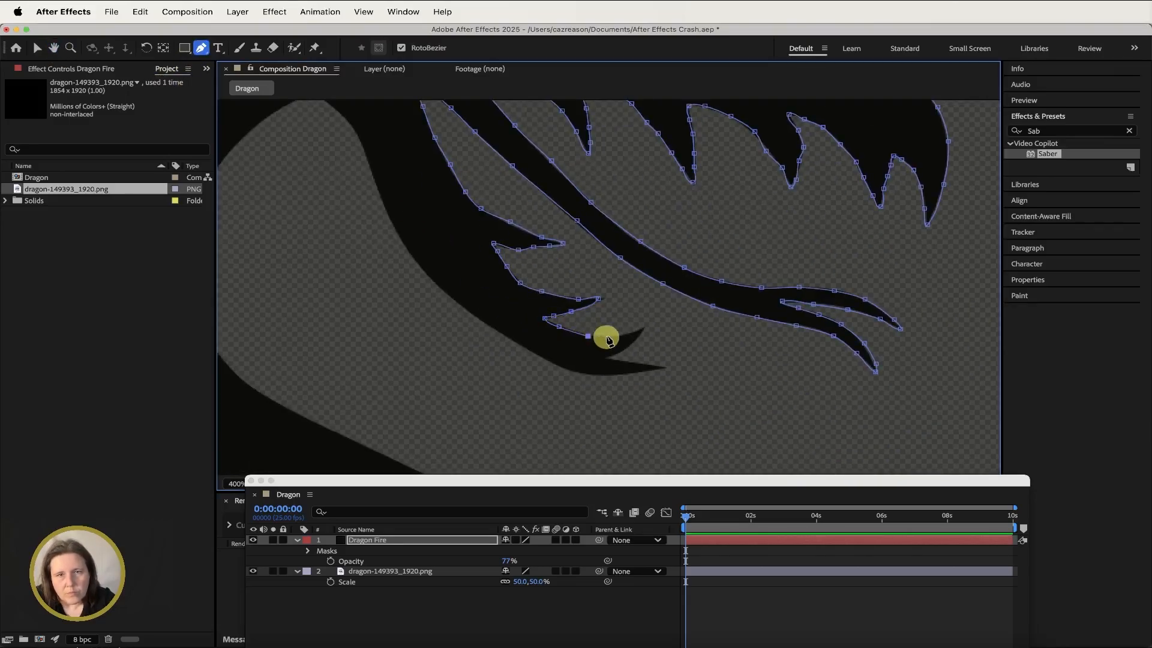
{"action": "left_click", "coordinate": [643, 326]}
{"action": "left_click", "coordinate": [664, 367]}
{"action": "left_click", "coordinate": [474, 315]}
{"action": "left_click", "coordinate": [53, 48]}
{"action": "left_click_drag", "start_coordinate": [336, 198], "coordinate": [434, 270]}
{"action": "left_click", "coordinate": [201, 48]}
{"action": "left_click", "coordinate": [403, 165]}
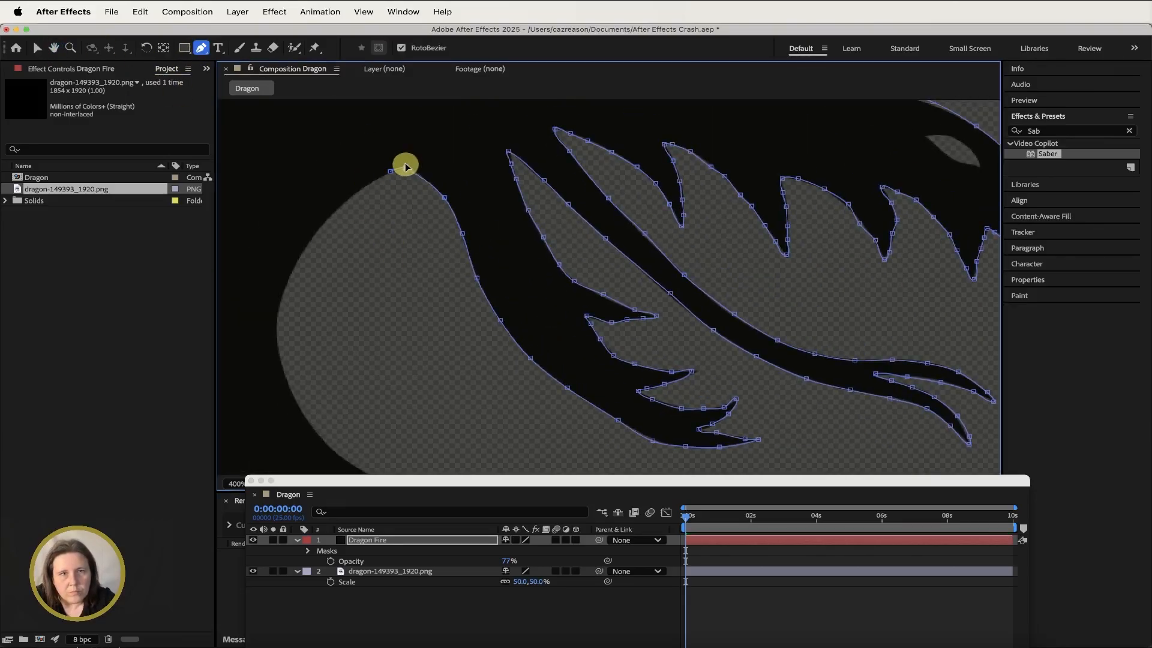
{"action": "left_click", "coordinate": [287, 282]}
- Finish the Dragon Fire mask by tracing down the front curve of the dragon's neck
{"action": "left_click", "coordinate": [54, 47]}
{"action": "left_click_drag", "start_coordinate": [365, 313], "coordinate": [313, 55]}
{"action": "left_click", "coordinate": [379, 244]}
{"action": "left_click", "coordinate": [465, 283]}
{"action": "left_click", "coordinate": [530, 316]}
{"action": "left_click", "coordinate": [642, 405]}
{"action": "left_click_drag", "start_coordinate": [596, 394], "coordinate": [493, 221]}
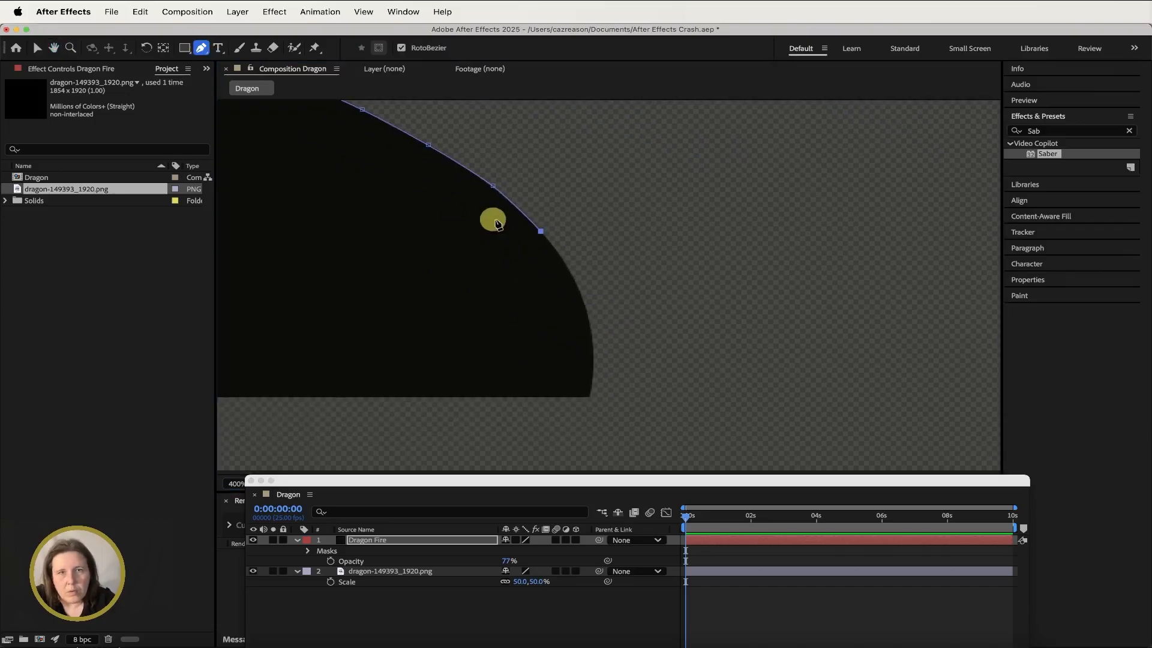
{"action": "left_click", "coordinate": [444, 511]}
{"action": "left_click", "coordinate": [367, 540]}
{"action": "scroll", "coordinate": [456, 339], "scroll_direction": "down", "scroll_amount": 2}
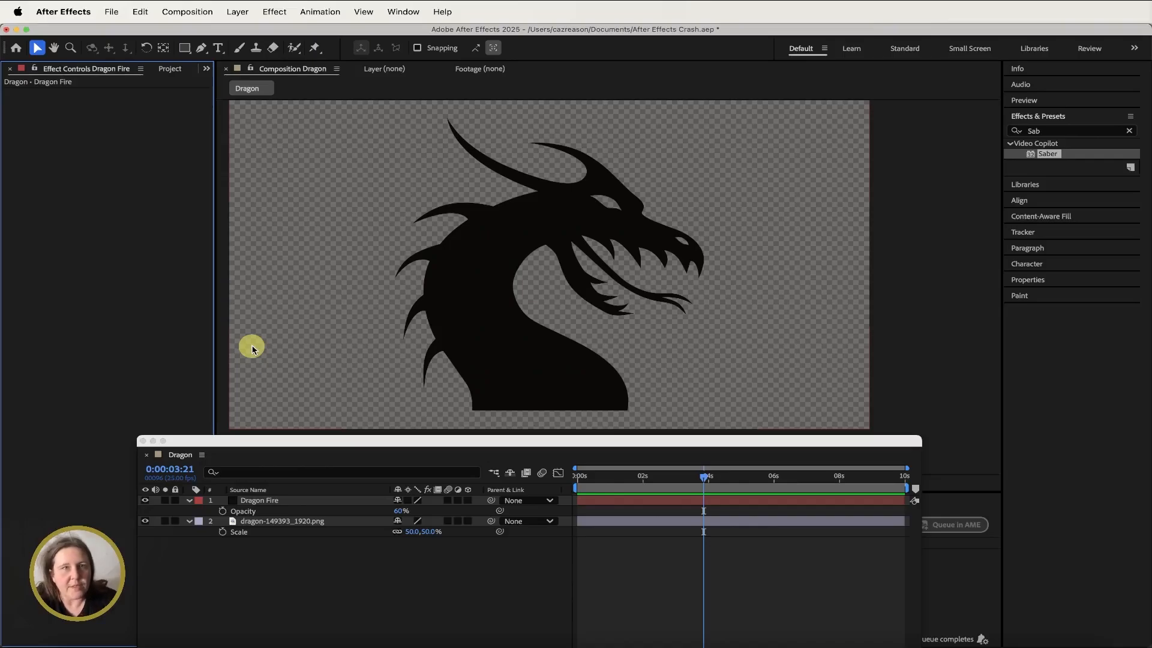
- Create a new comp-sized solid named Dragon Eyes and lower its opacity to 57%
{"action": "left_click", "coordinate": [237, 12]}
{"action": "mouse_move", "coordinate": [239, 33]}
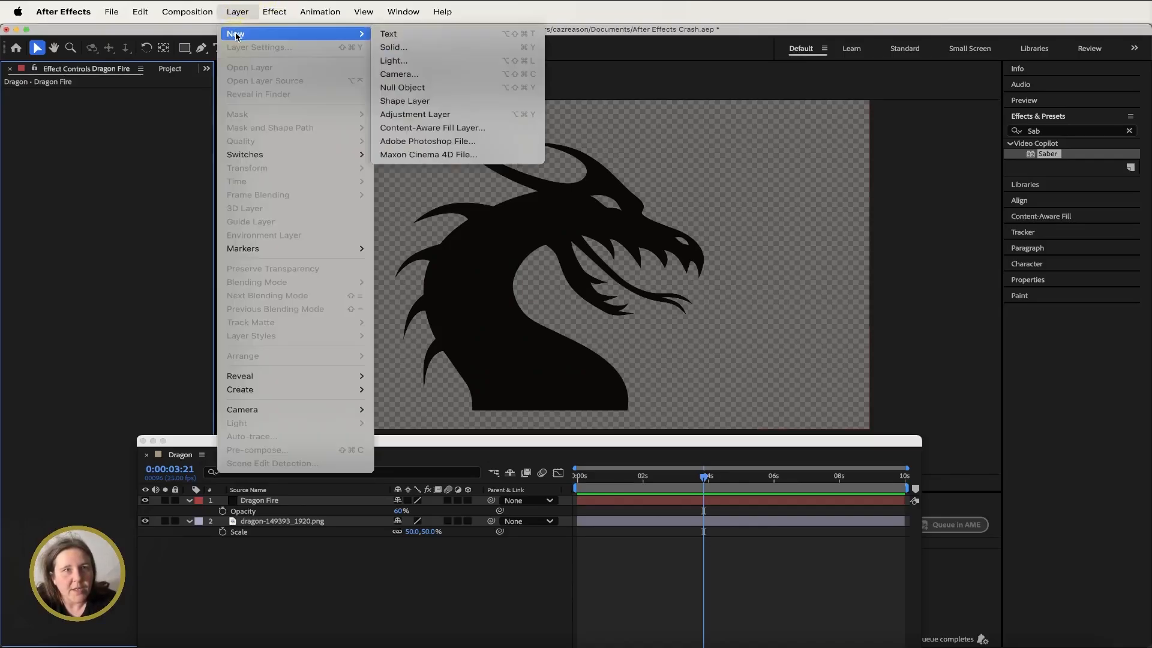
{"action": "left_click", "coordinate": [397, 48]}
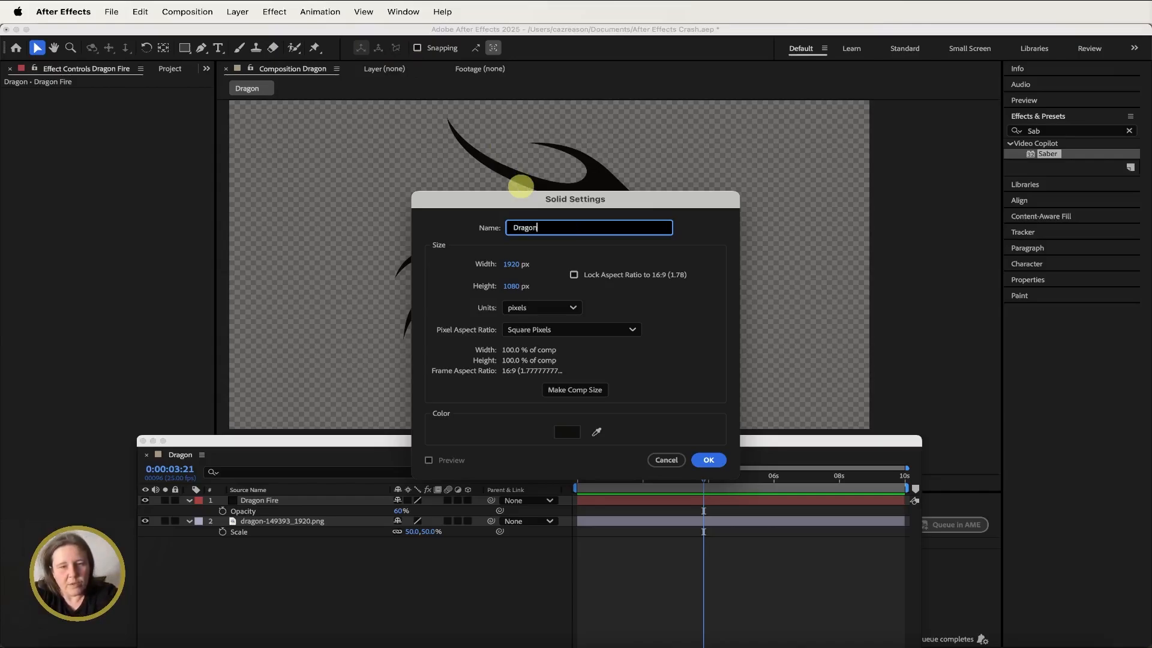
{"action": "left_click", "coordinate": [567, 391]}
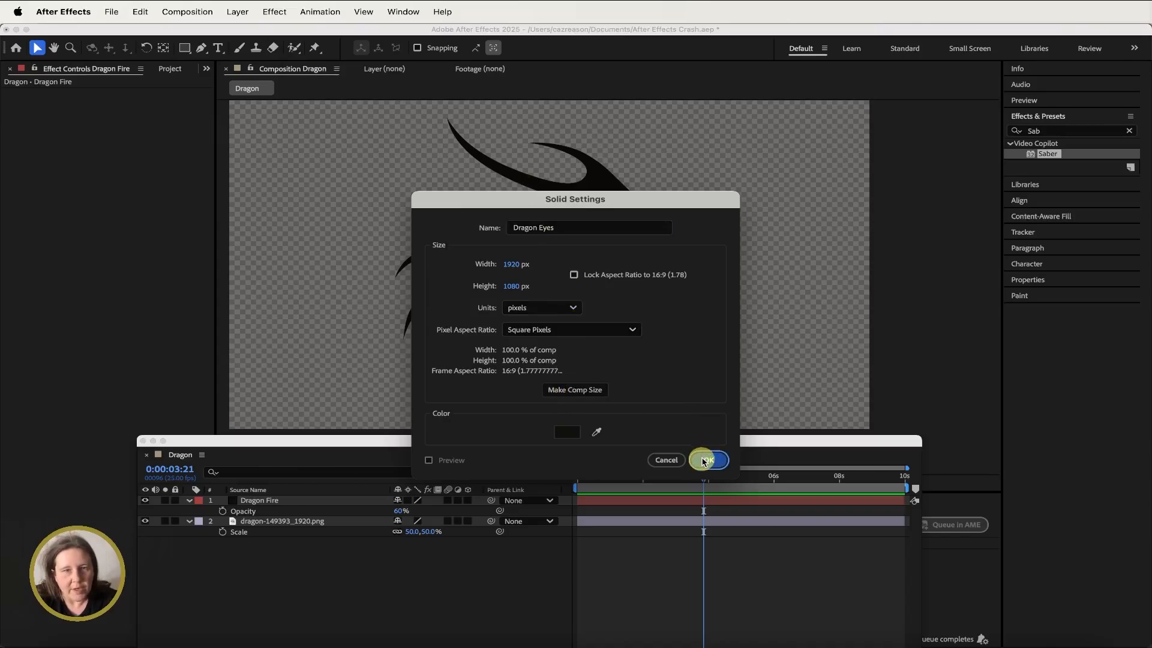
{"action": "left_click", "coordinate": [708, 459]}
{"action": "key", "text": "t"}
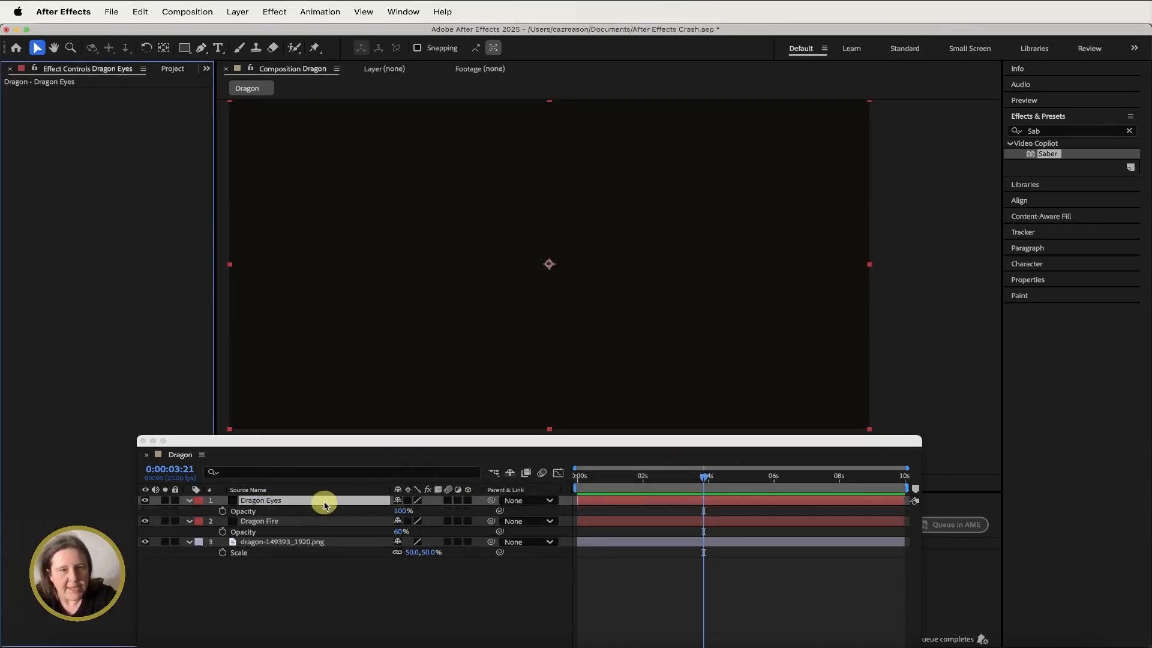
{"action": "left_click_drag", "start_coordinate": [399, 510], "coordinate": [368, 509]}
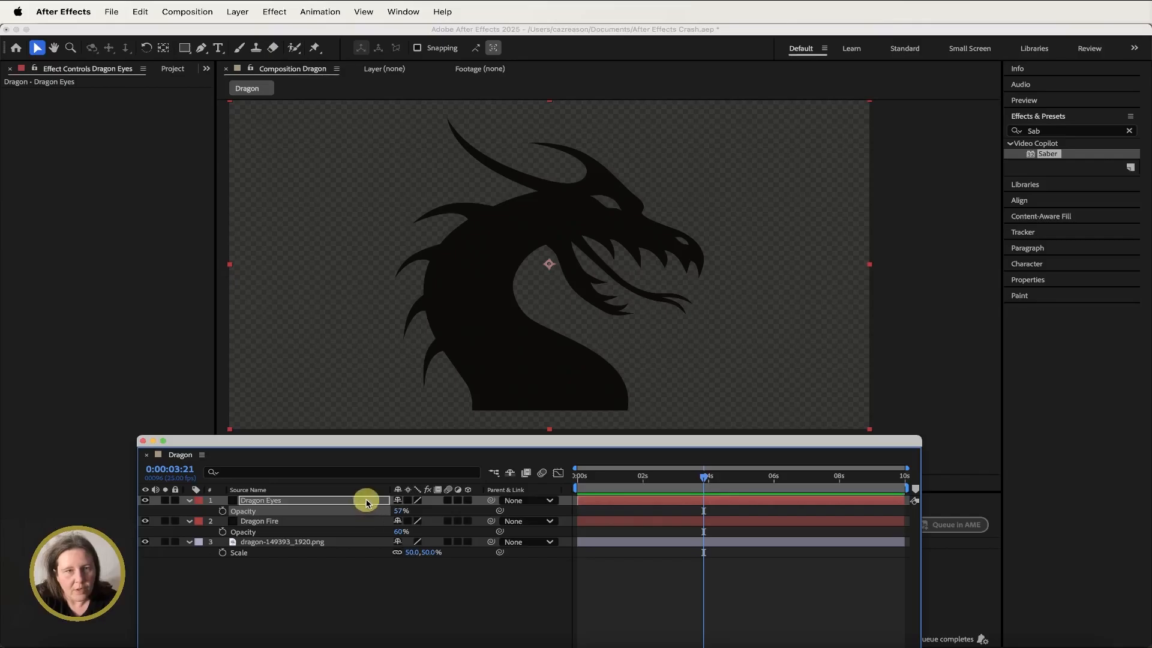
- Draw a Pen tool mask around the dragon's eye on the Dragon Eyes solid
{"action": "left_click", "coordinate": [201, 49]}
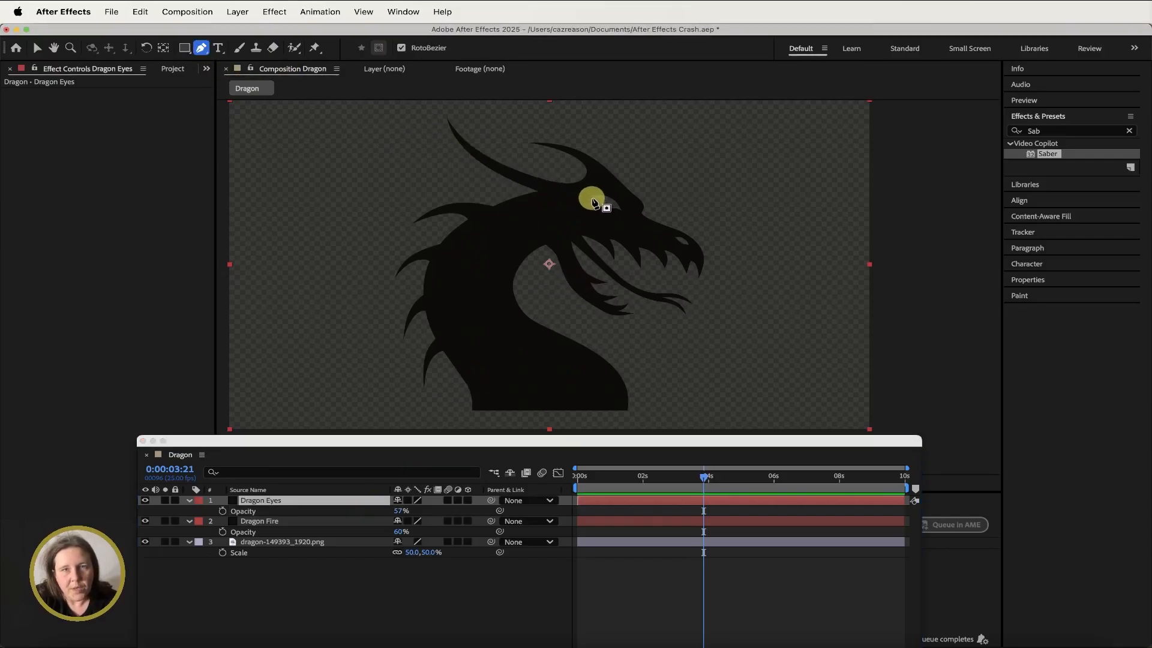
{"action": "scroll", "coordinate": [521, 219], "scroll_direction": "up", "scroll_amount": 2}
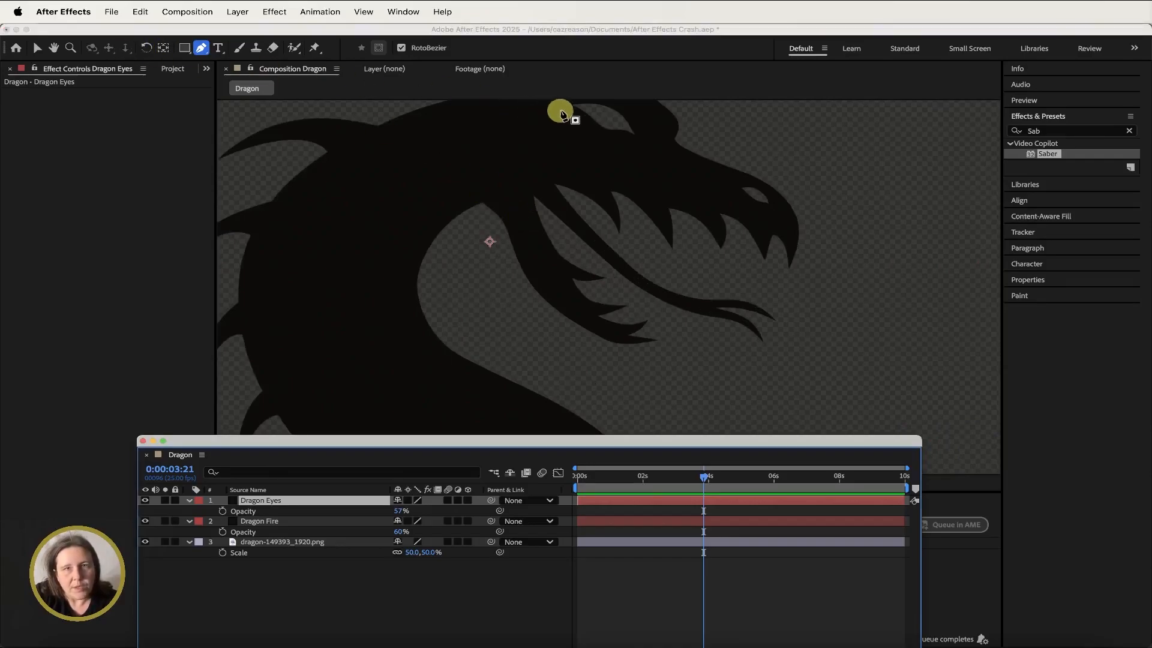
{"action": "left_click", "coordinate": [572, 104]}
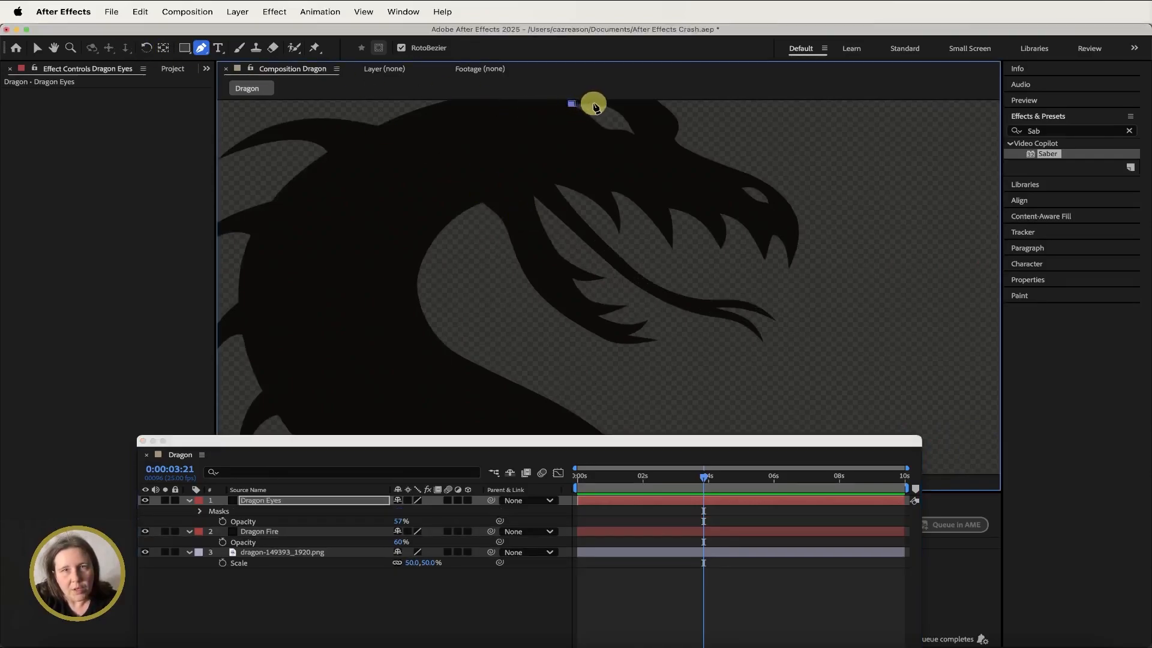
{"action": "left_click", "coordinate": [593, 103]}
{"action": "left_click", "coordinate": [616, 110]}
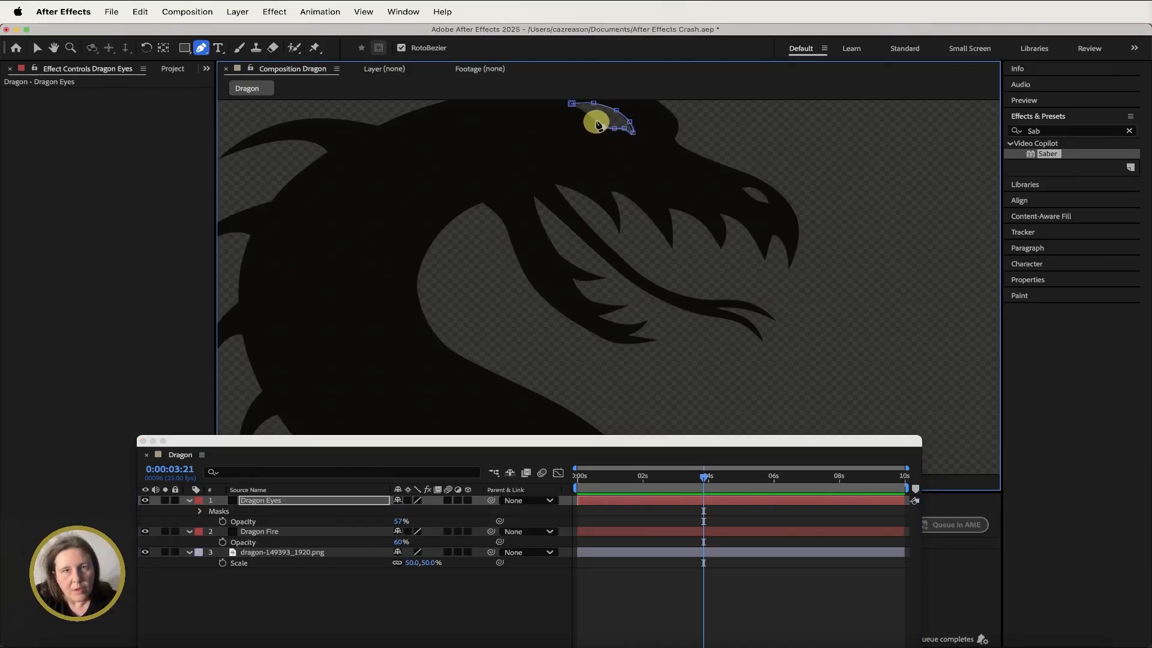
{"action": "left_click", "coordinate": [572, 104]}
{"action": "left_click", "coordinate": [586, 114]}
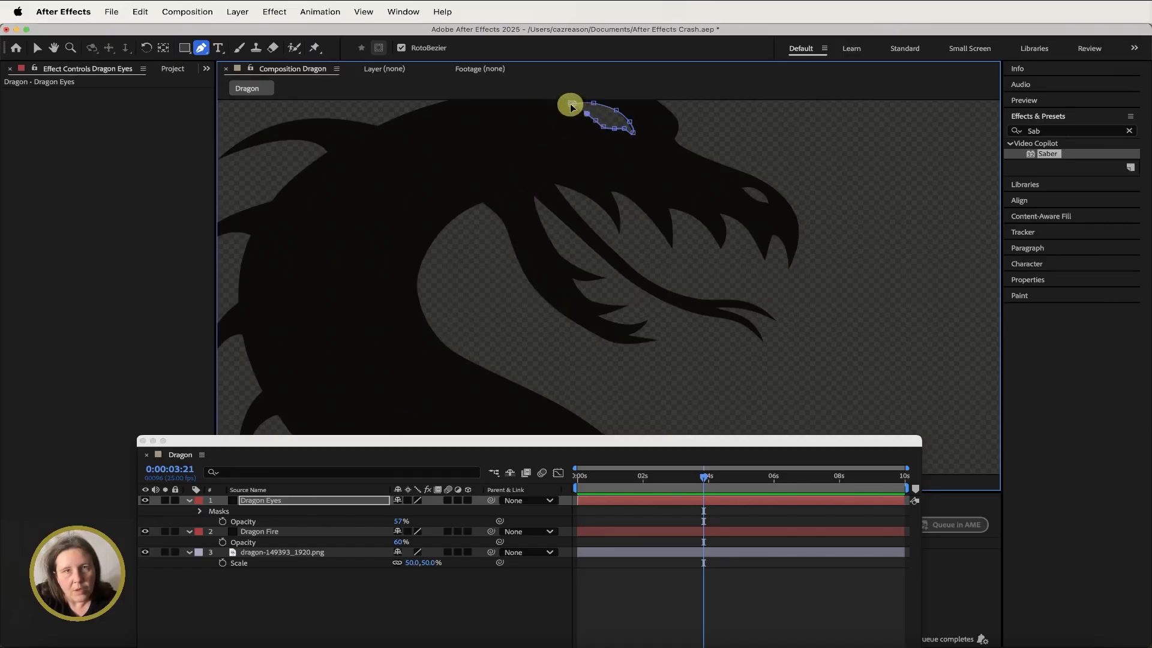
{"action": "left_click", "coordinate": [588, 116]}
{"action": "left_click", "coordinate": [587, 113]}
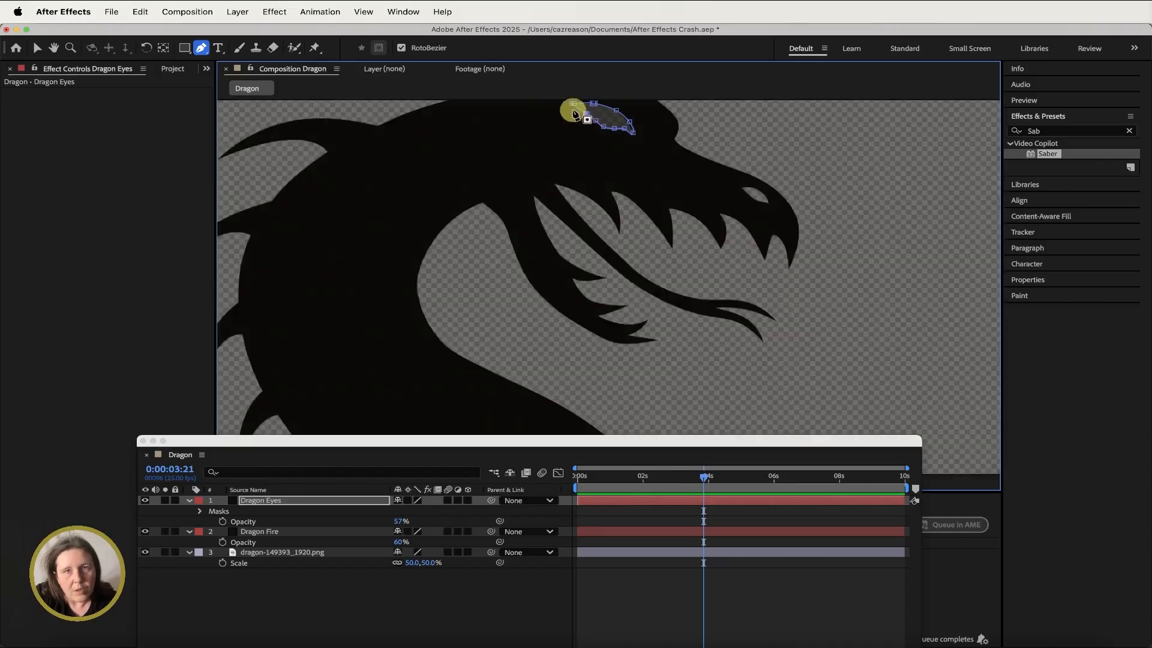
{"action": "key", "text": "comma"}
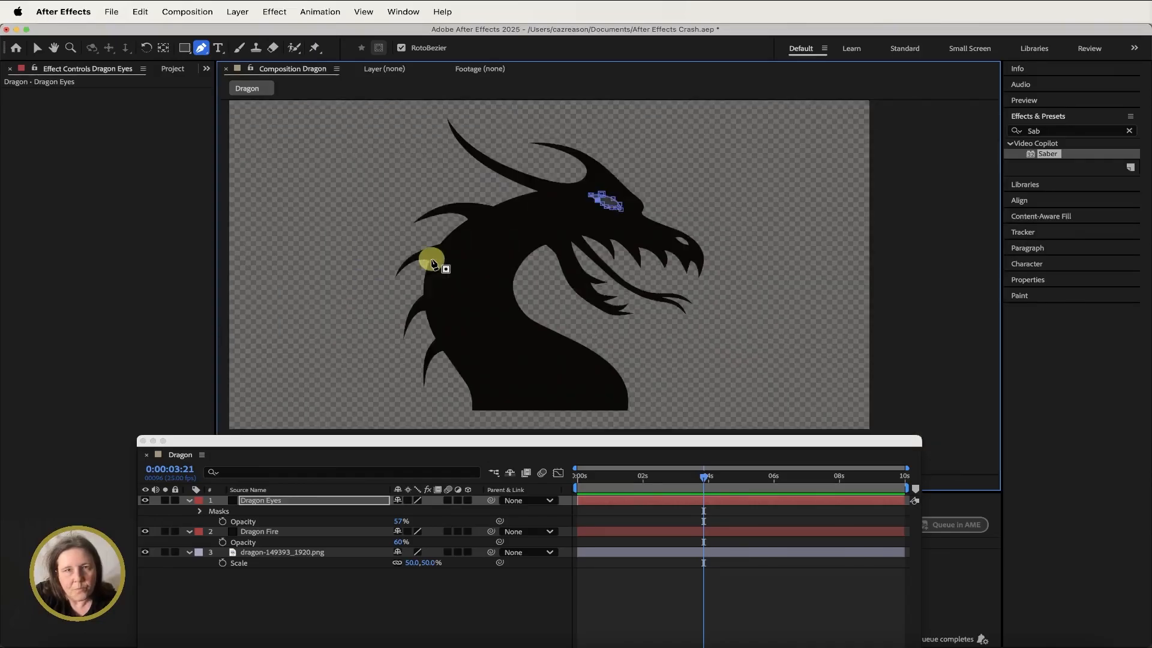
{"action": "left_click", "coordinate": [304, 498]}
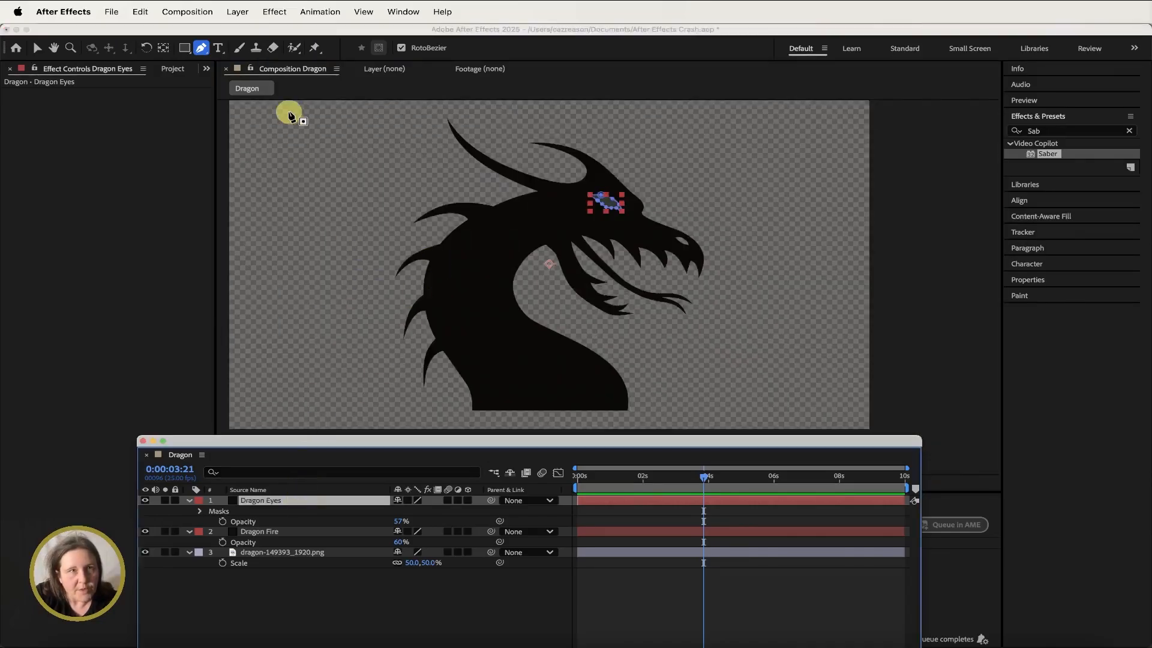
- Create a new comp-sized solid named Dragon Nose and lower its opacity to 39%
{"action": "left_click", "coordinate": [242, 15]}
{"action": "mouse_move", "coordinate": [246, 34]}
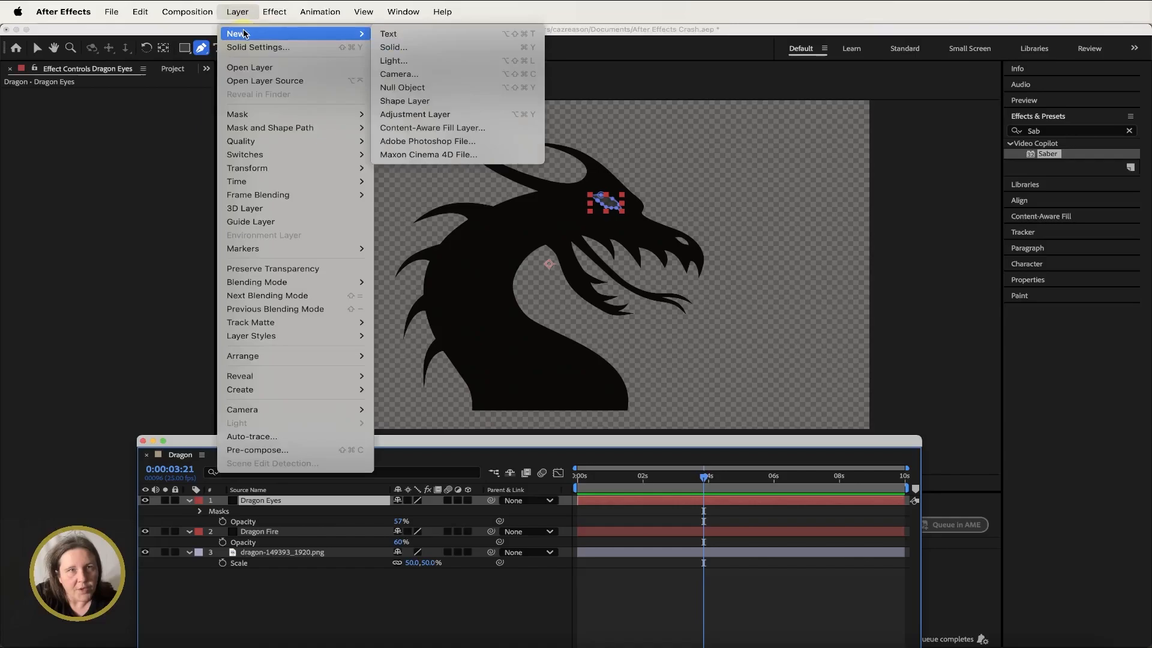
{"action": "left_click", "coordinate": [389, 48]}
{"action": "type", "text": "Dragon Nose"}
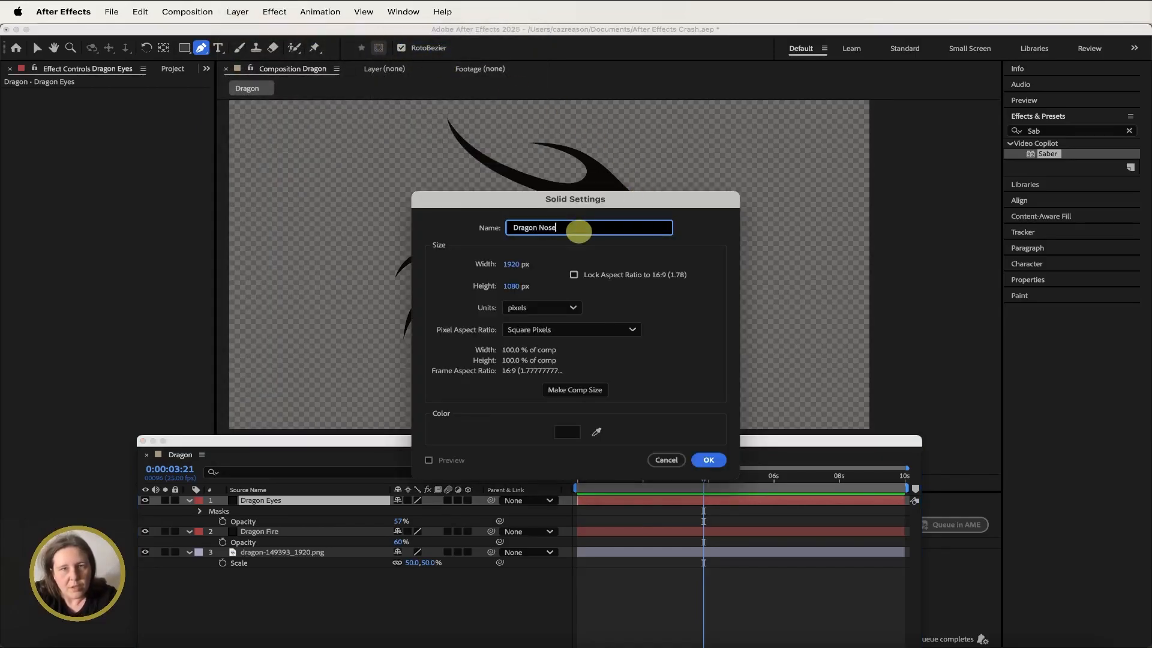
{"action": "left_click", "coordinate": [568, 391]}
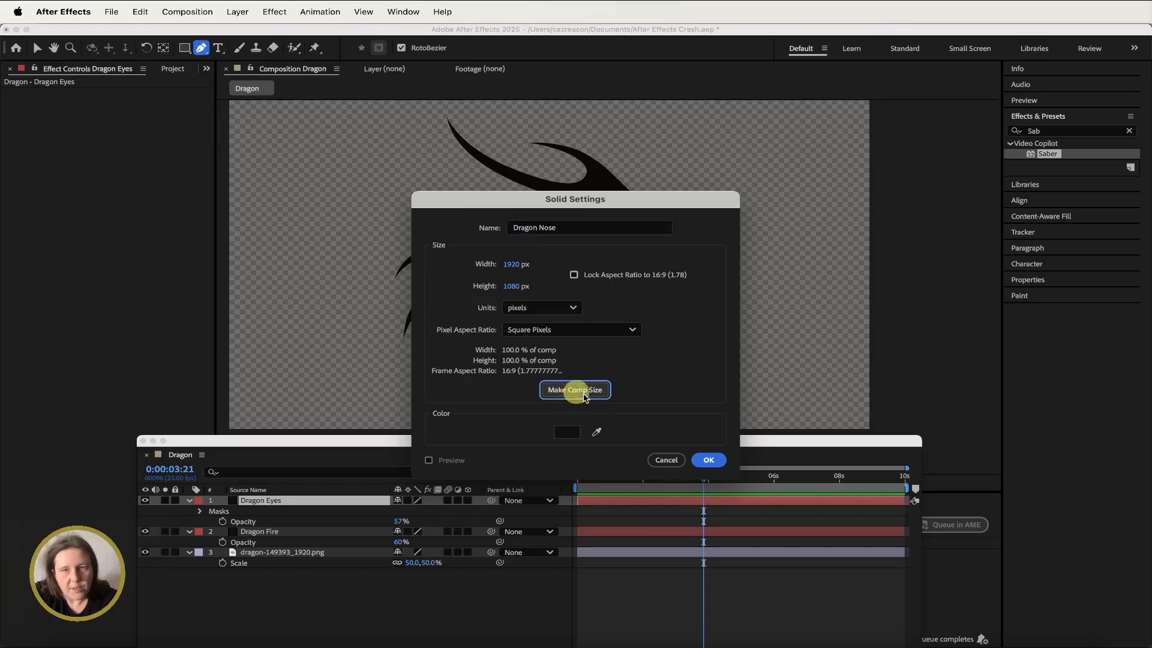
{"action": "left_click", "coordinate": [708, 460]}
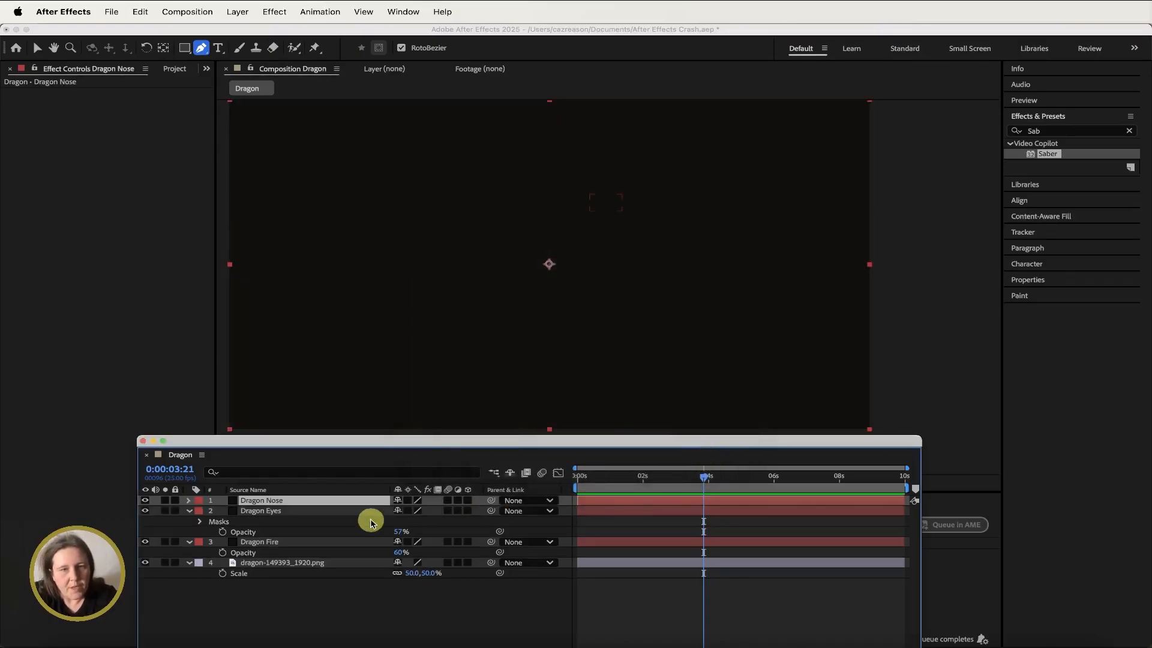
{"action": "key", "text": "t"}
{"action": "left_click_drag", "start_coordinate": [399, 511], "coordinate": [358, 510]}
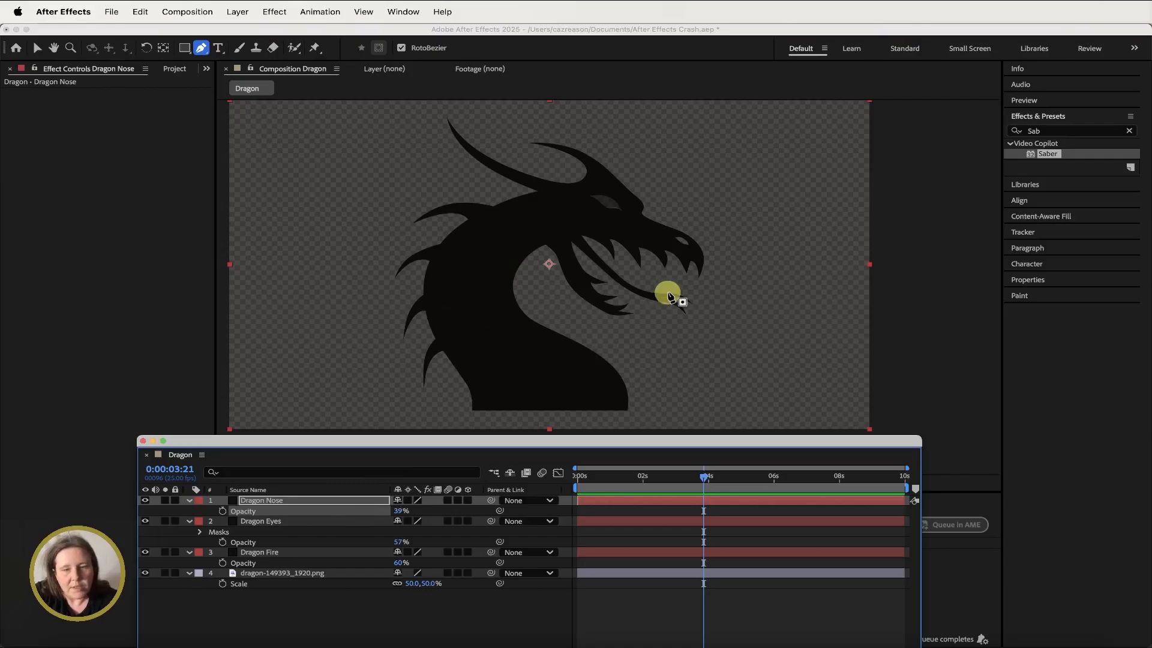
- Draw a closed Pen tool mask around the dragon's nostril on the Dragon Nose solid
{"action": "scroll", "coordinate": [669, 296], "scroll_direction": "up", "scroll_amount": 5}
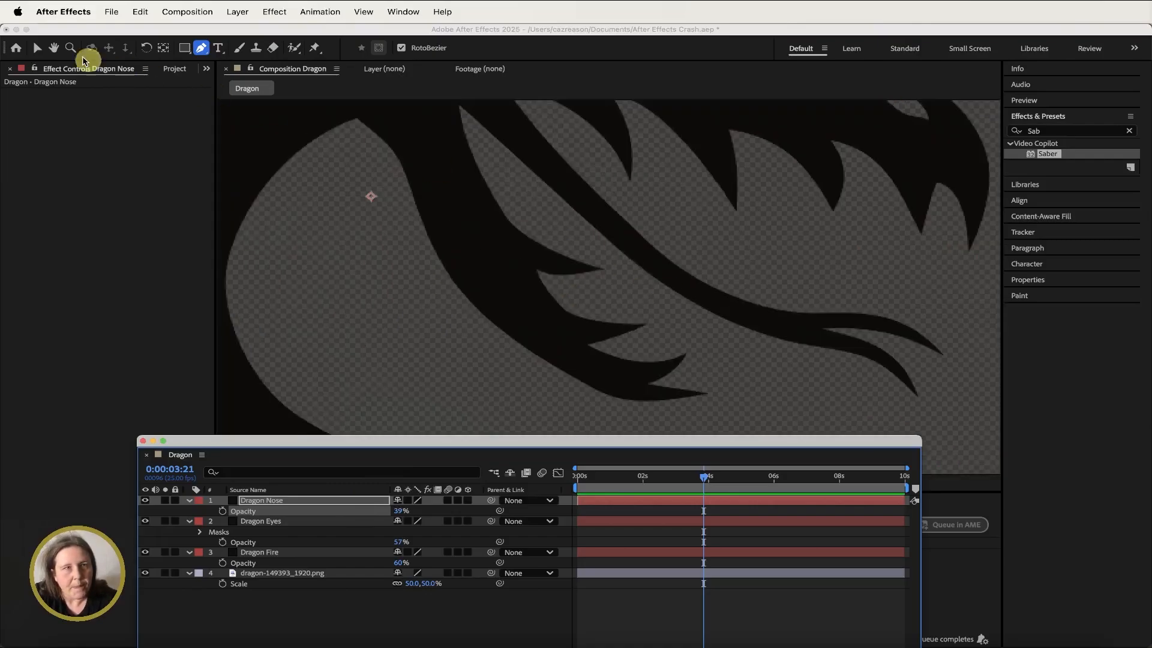
{"action": "left_click", "coordinate": [57, 52]}
{"action": "left_click_drag", "start_coordinate": [629, 108], "coordinate": [542, 276]}
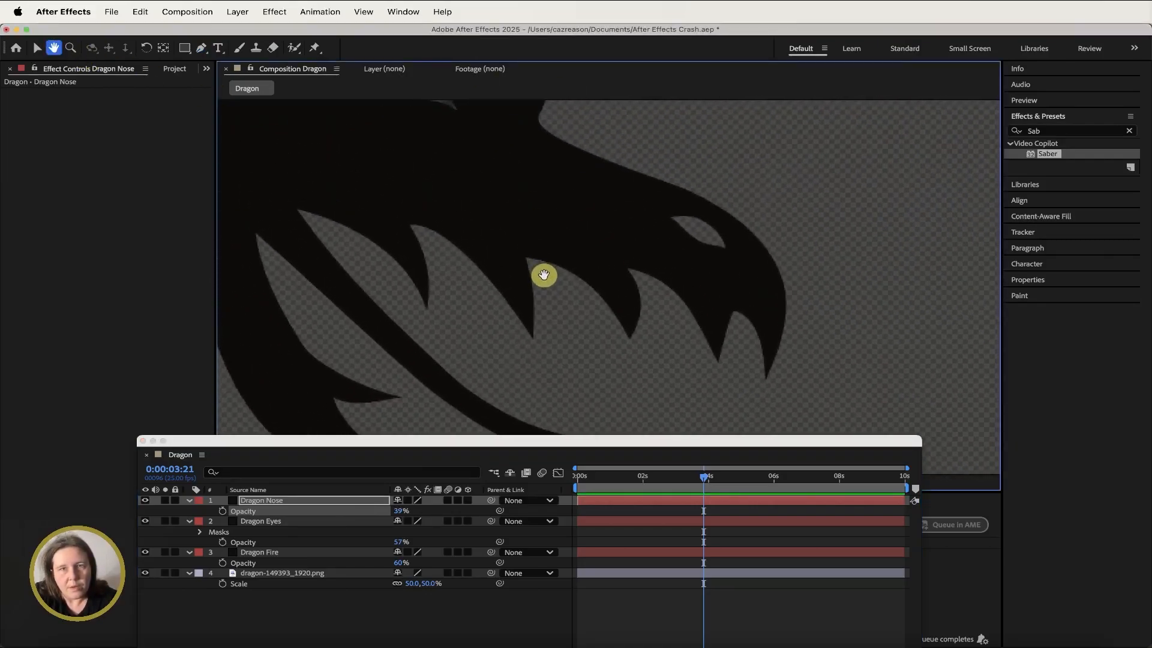
{"action": "left_click", "coordinate": [202, 48]}
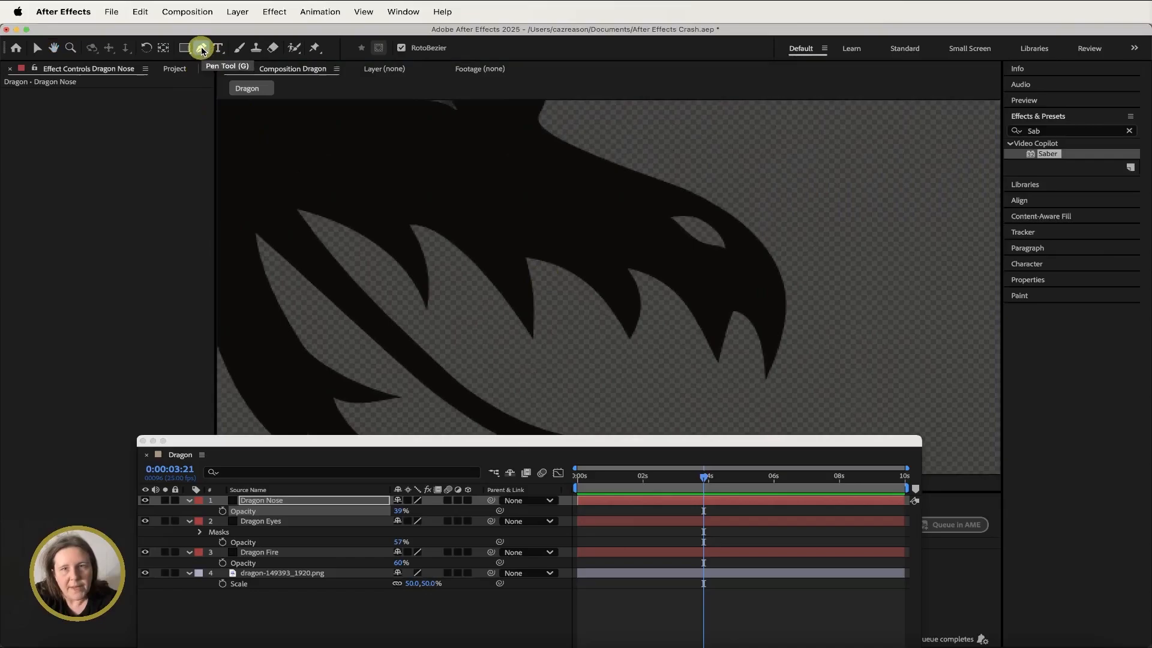
{"action": "left_click", "coordinate": [670, 216]}
{"action": "left_click", "coordinate": [688, 215]}
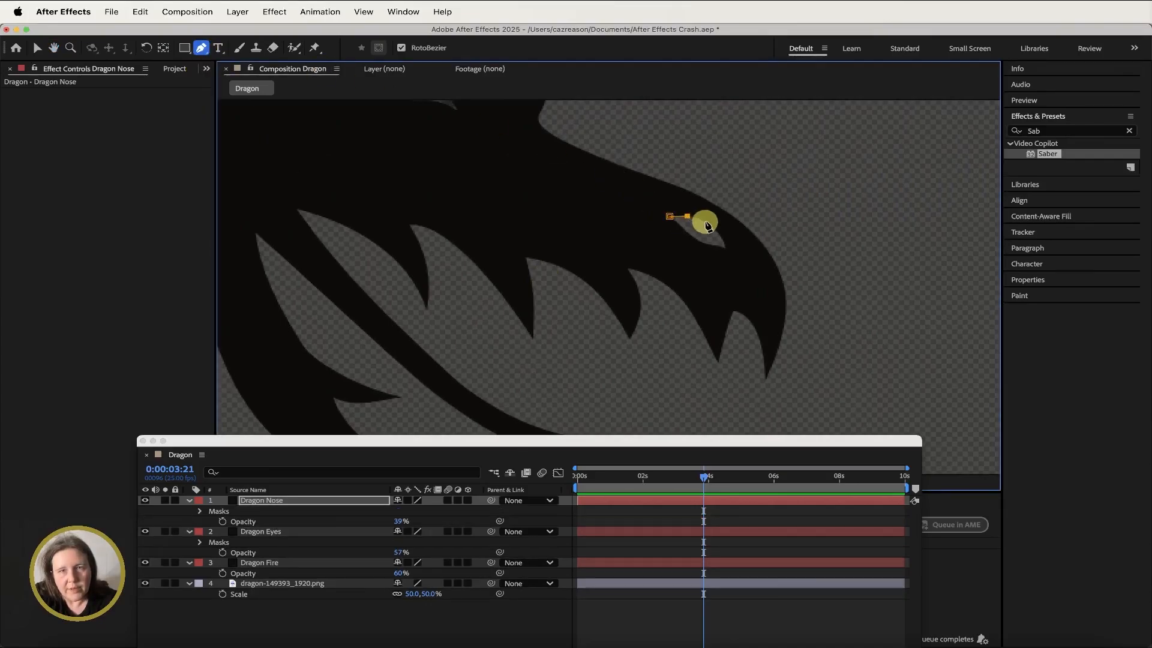
{"action": "left_click", "coordinate": [706, 222]}
{"action": "left_click", "coordinate": [722, 246]}
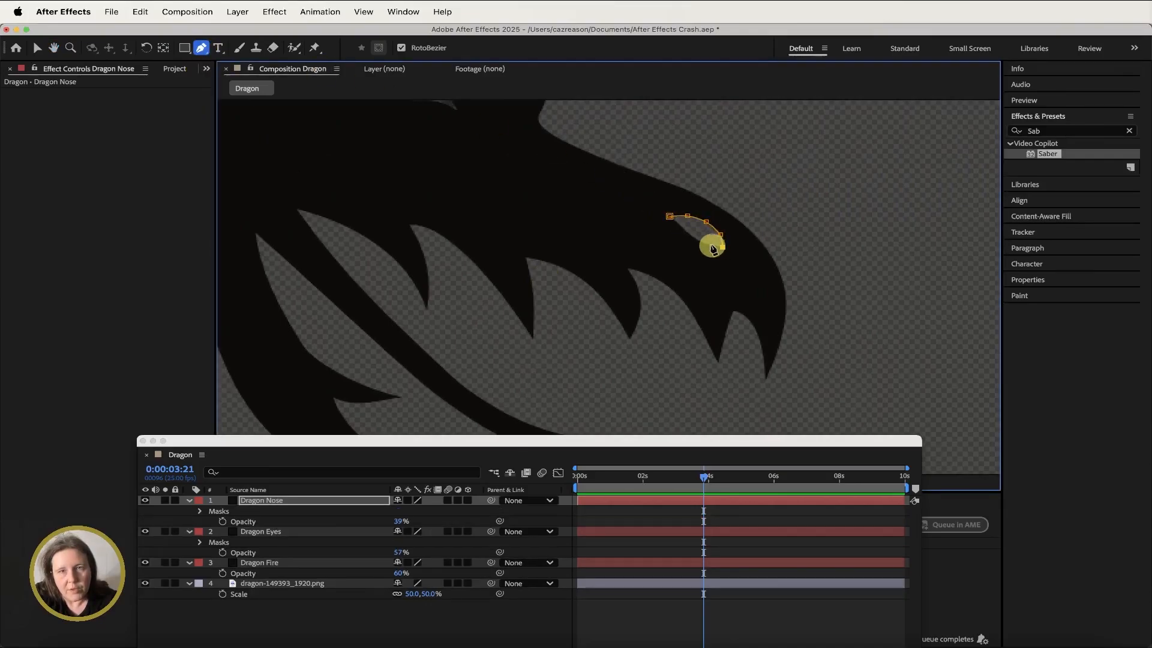
{"action": "left_click", "coordinate": [685, 231]}
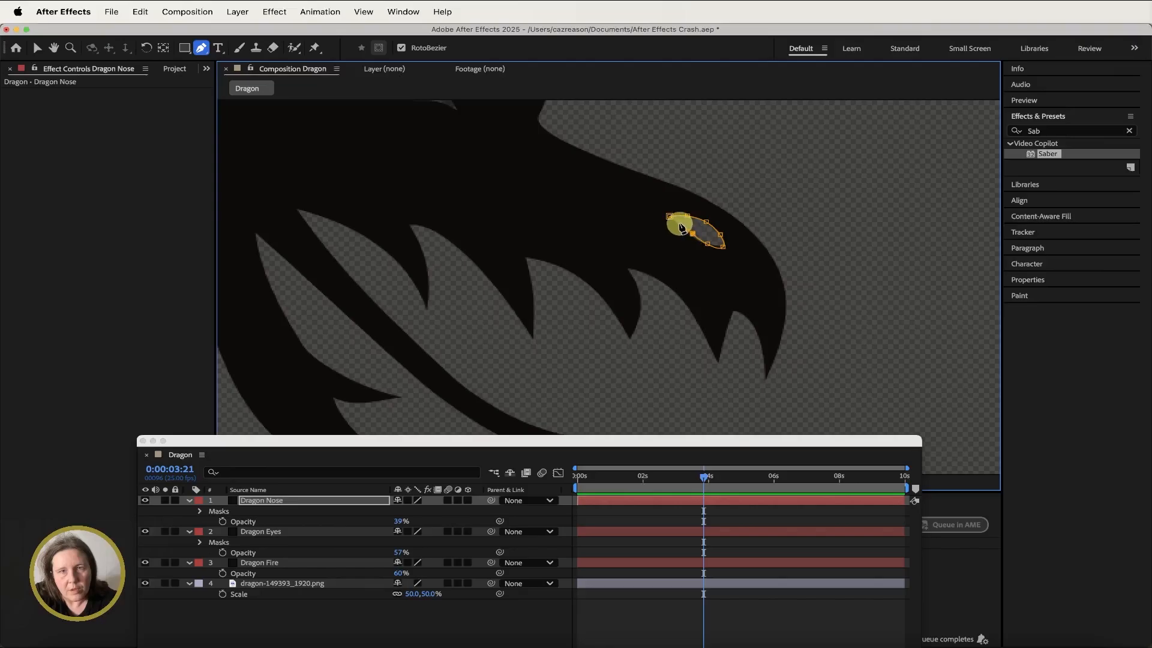
{"action": "left_click", "coordinate": [670, 217]}
{"action": "left_click", "coordinate": [311, 501]}
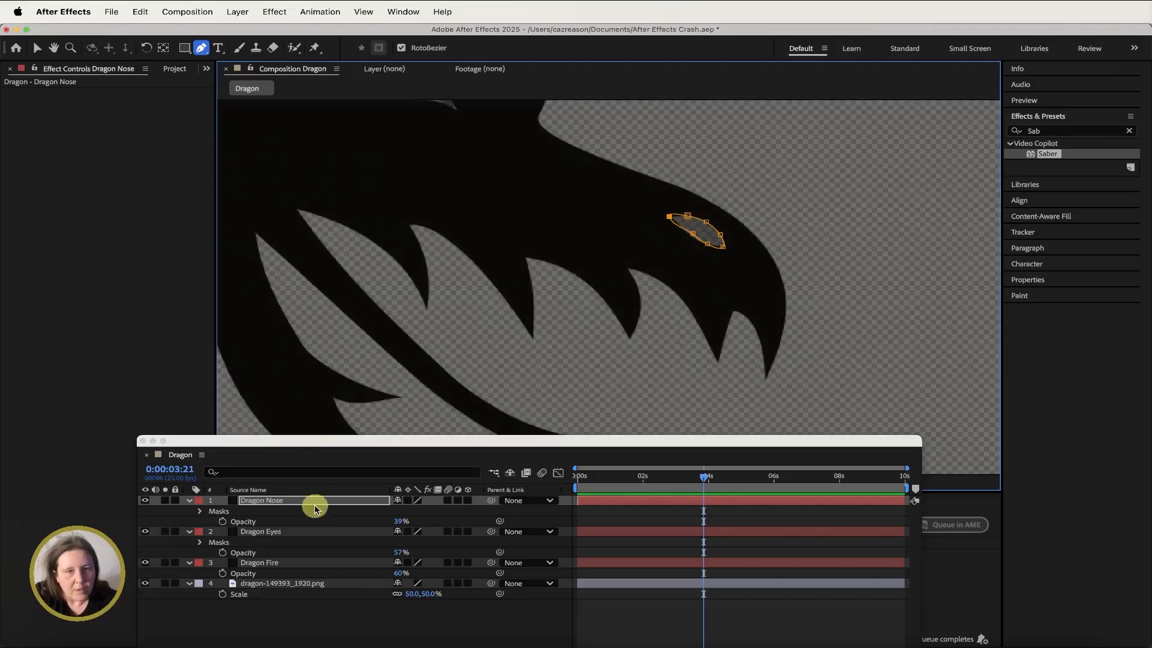
{"action": "key", "text": "comma"}
{"action": "key", "text": "comma"}
{"action": "key", "text": "comma"}
{"action": "key", "text": "comma"}
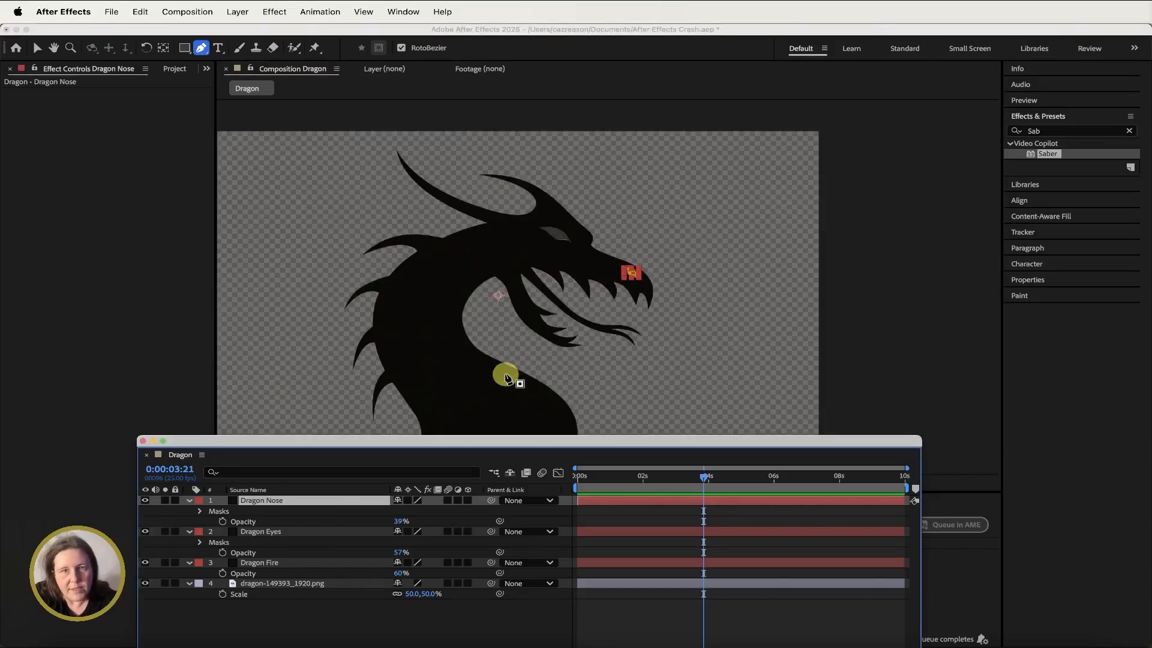
- Set the opacity of the Dragon Nose, Dragon Eyes and Dragon Fire solids to 100%
{"action": "left_click", "coordinate": [53, 48]}
{"action": "left_click_drag", "start_coordinate": [438, 314], "coordinate": [438, 268]}
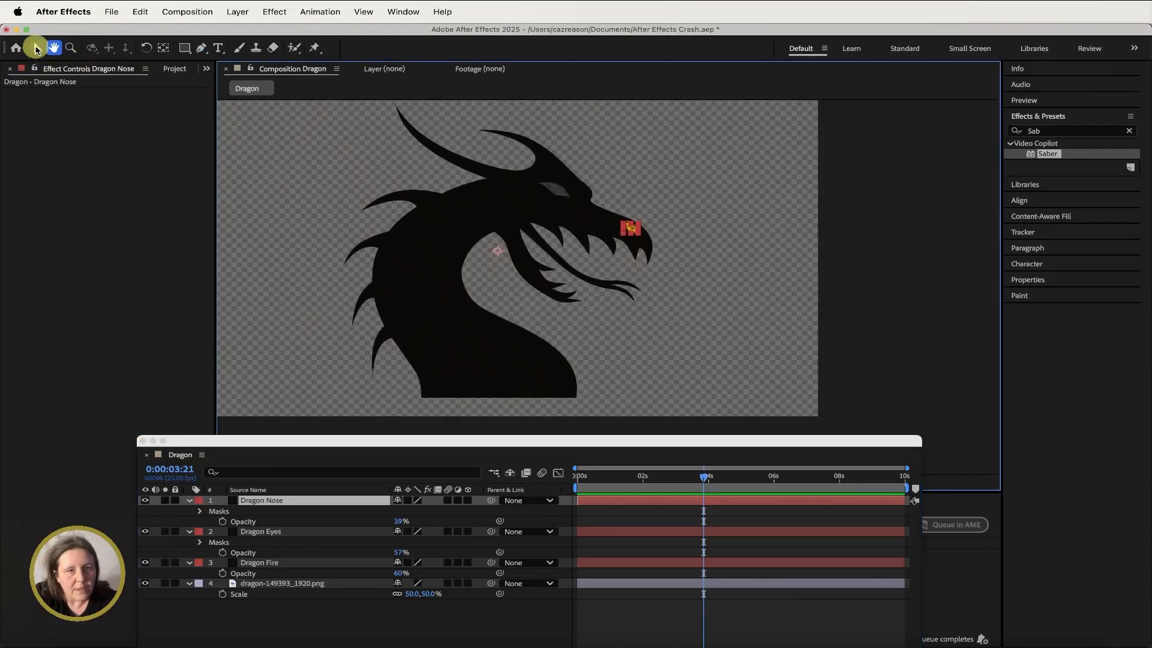
{"action": "left_click", "coordinate": [37, 47]}
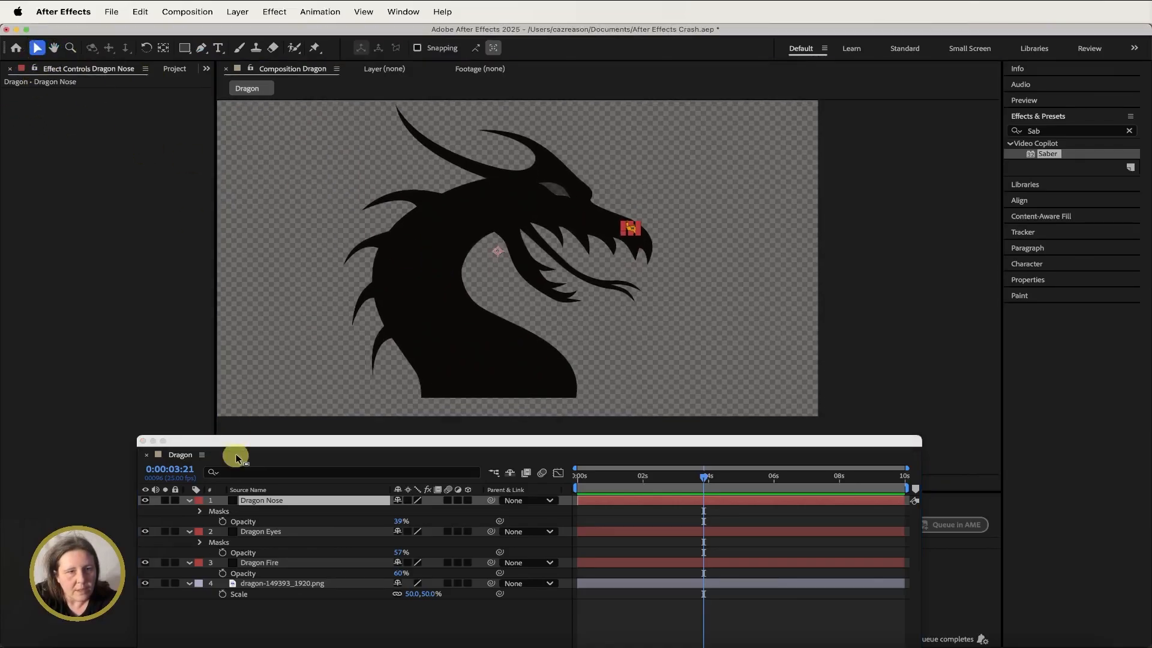
{"action": "left_click", "coordinate": [295, 564], "text": "shift"}
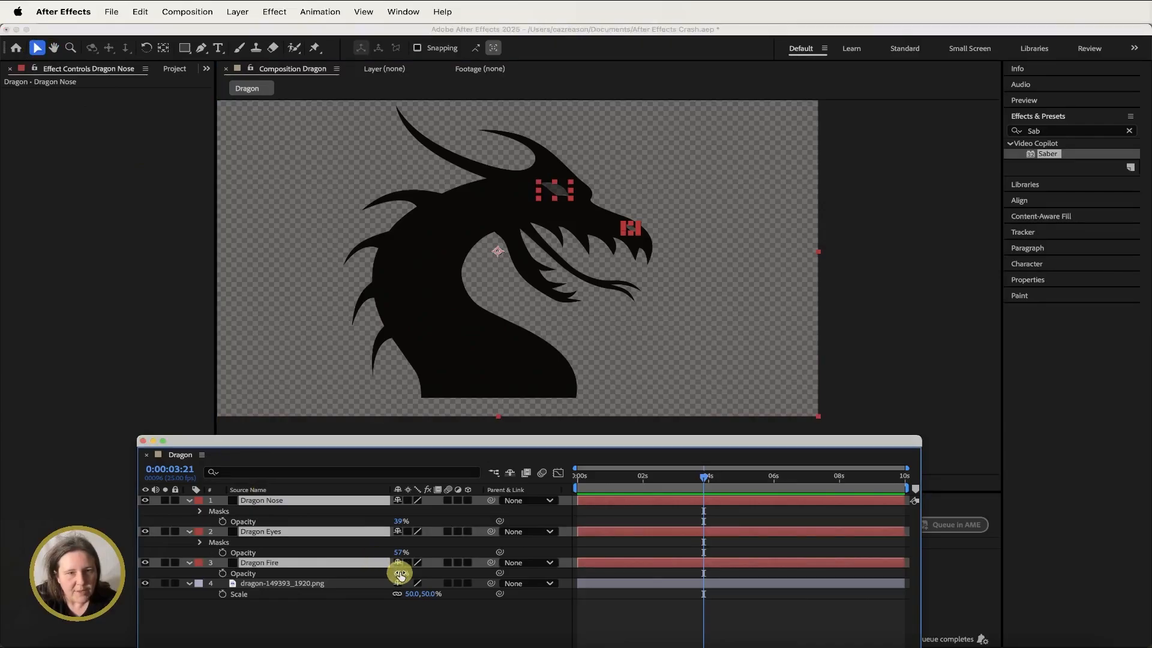
{"action": "left_click_drag", "start_coordinate": [404, 571], "coordinate": [432, 570]}
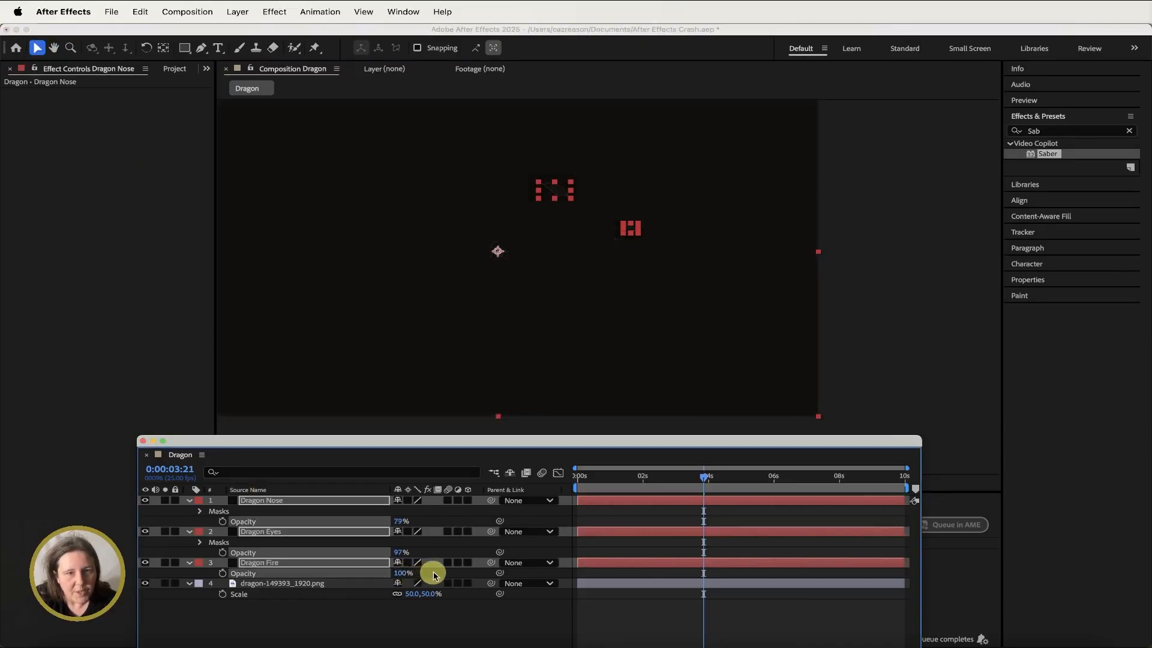
{"action": "left_click", "coordinate": [397, 553]}
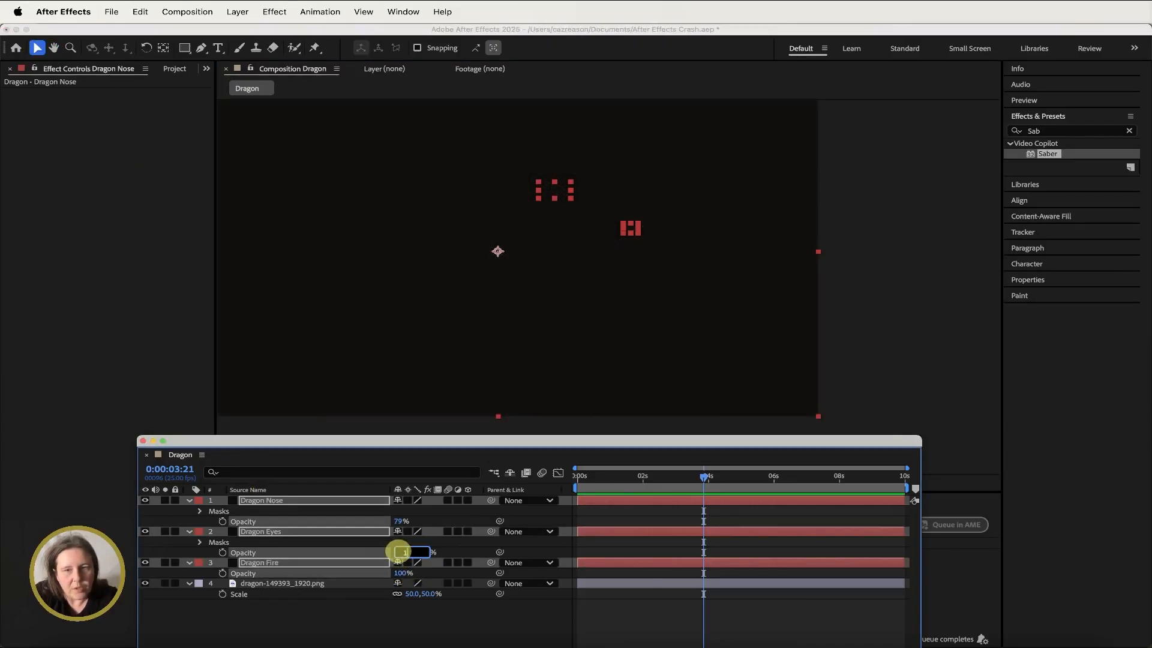
{"action": "key", "text": "Return"}
{"action": "left_click", "coordinate": [445, 549]}
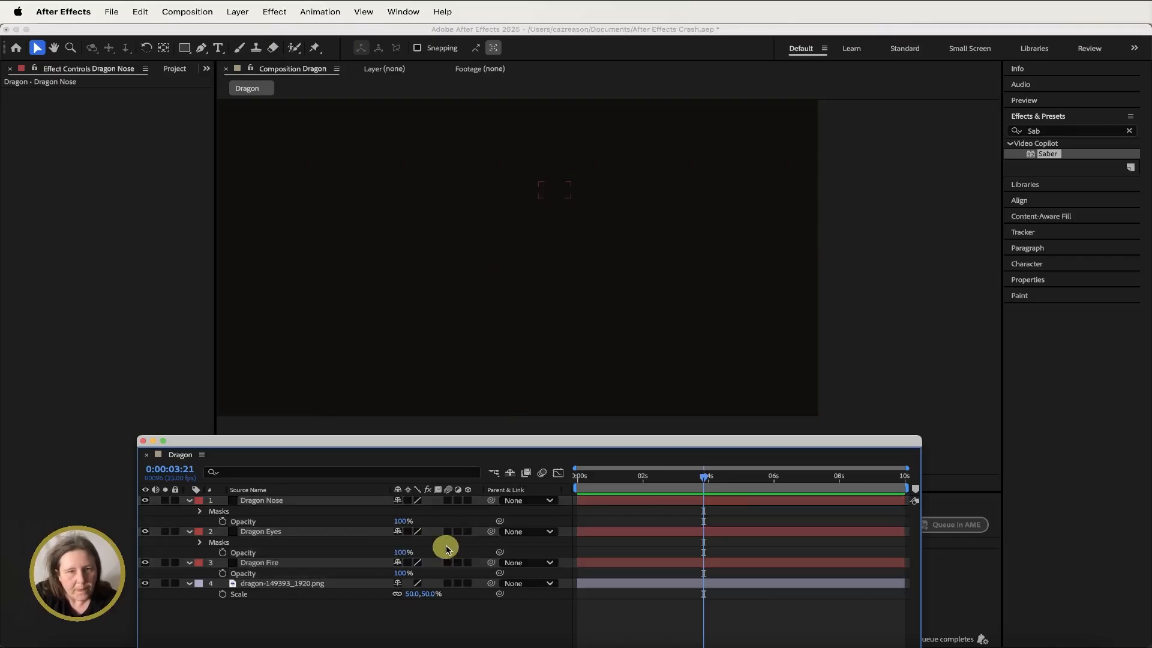
- Apply the Saber effect to the Dragon Fire solid by searching the effects for saber
{"action": "left_click", "coordinate": [472, 299]}
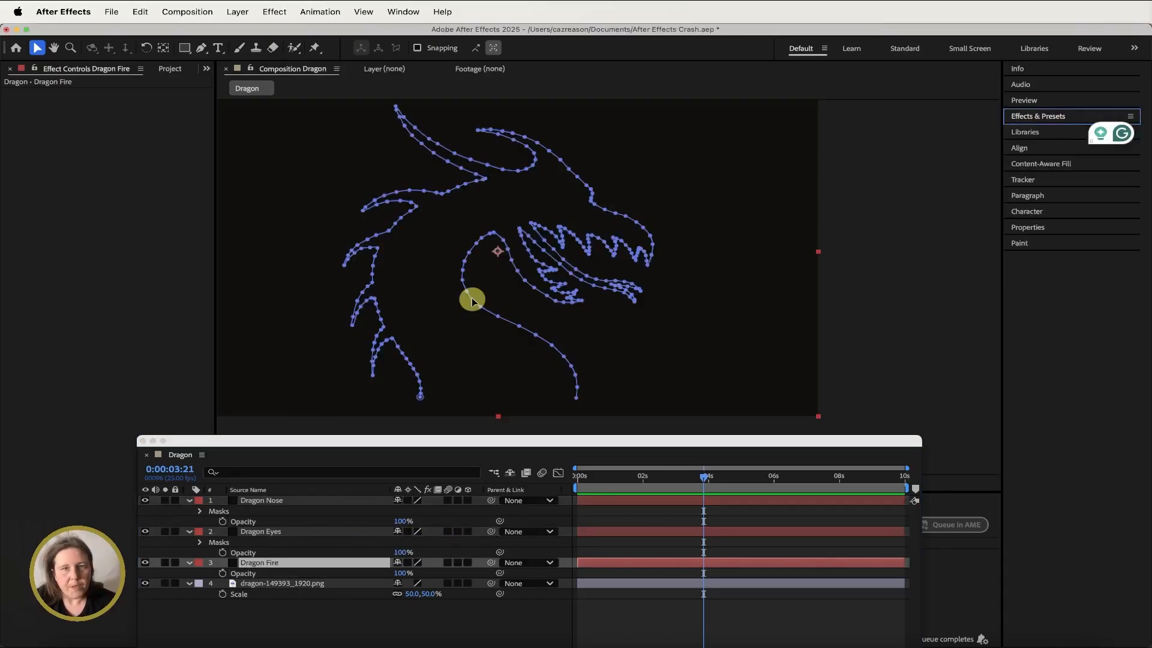
{"action": "left_click", "coordinate": [1033, 117]}
{"action": "left_click", "coordinate": [1030, 129]}
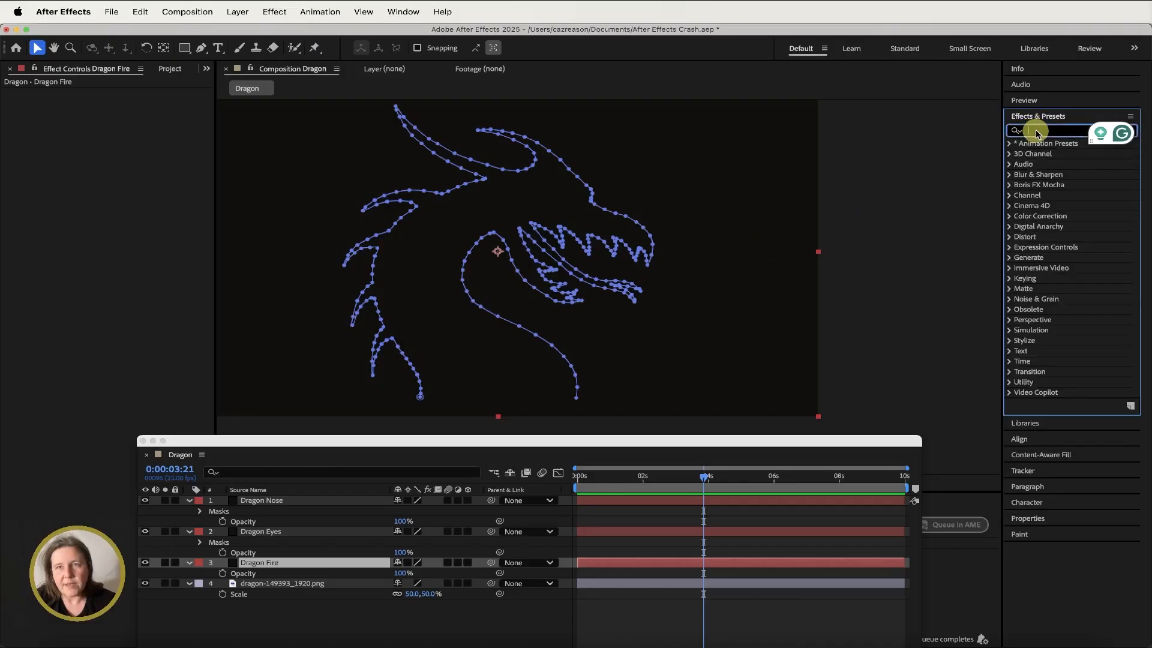
{"action": "type", "text": "saber"}
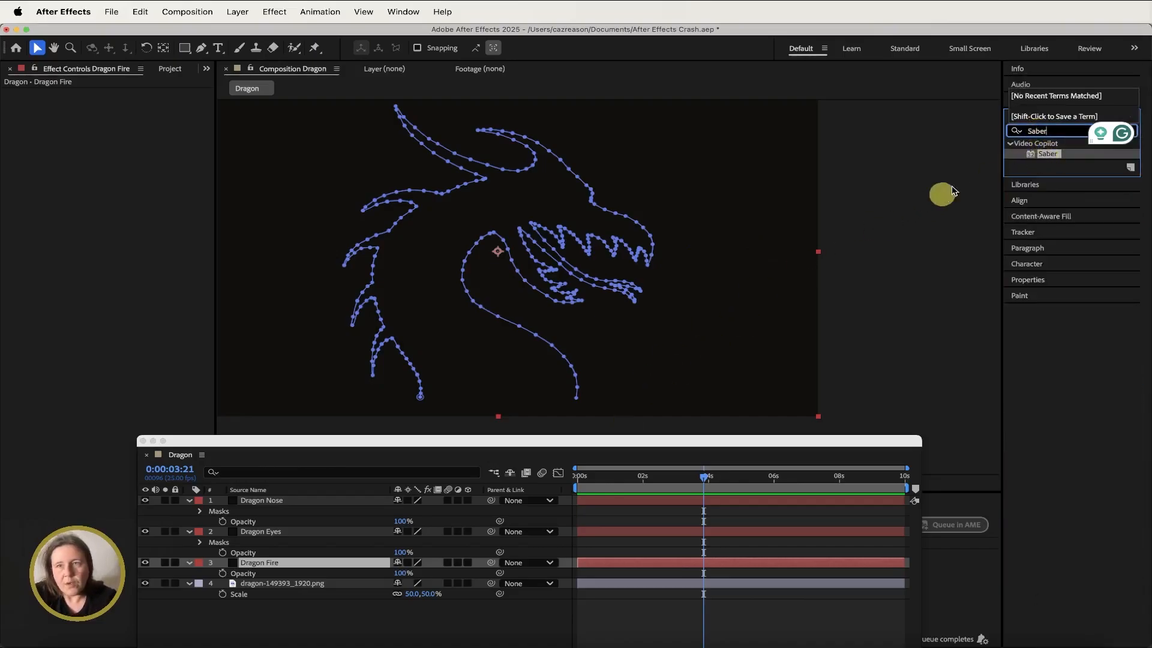
{"action": "double_click", "coordinate": [1045, 155]}
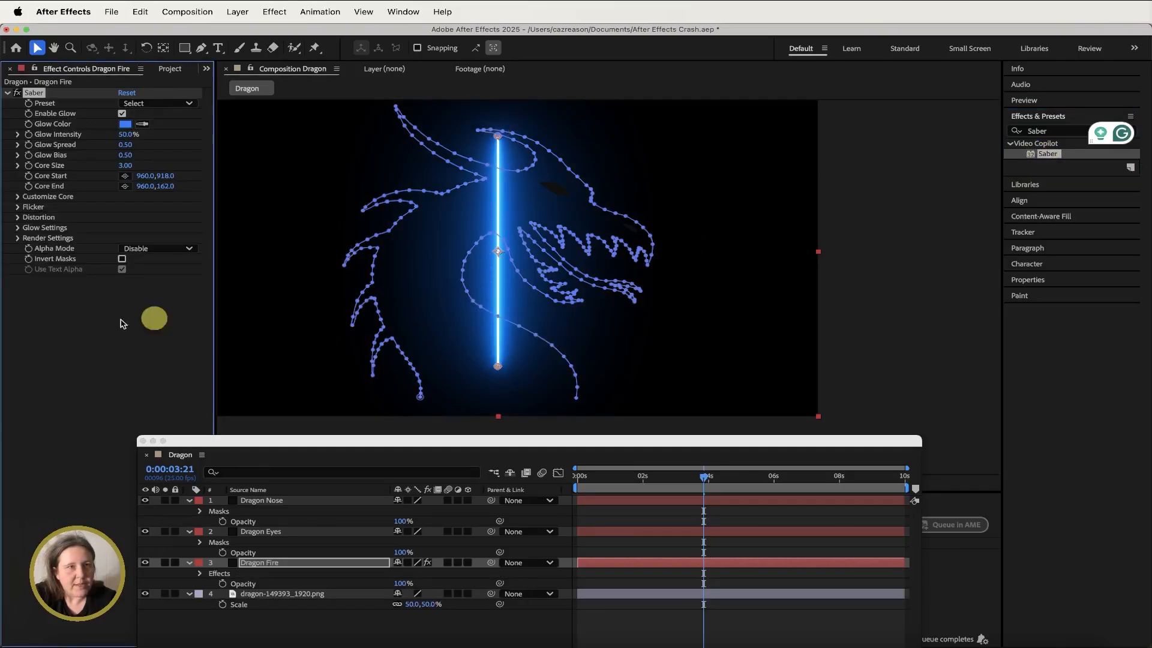
- Set the Saber Customize Core type to Layer Masks
{"action": "left_click", "coordinate": [18, 196]}
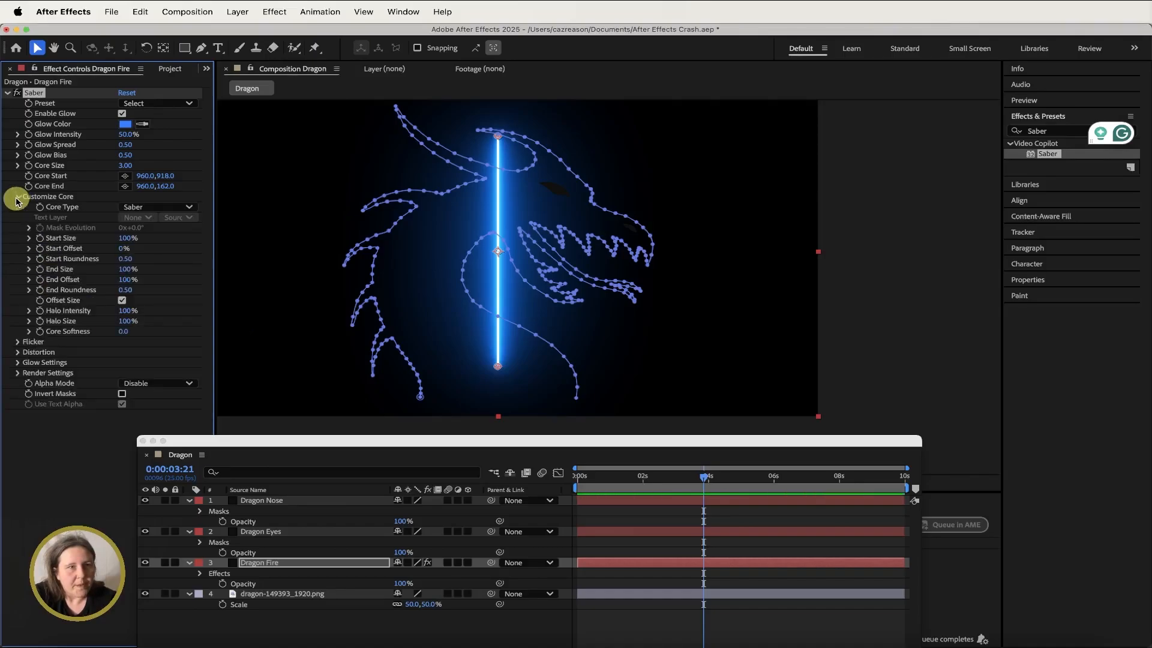
{"action": "left_click", "coordinate": [176, 207]}
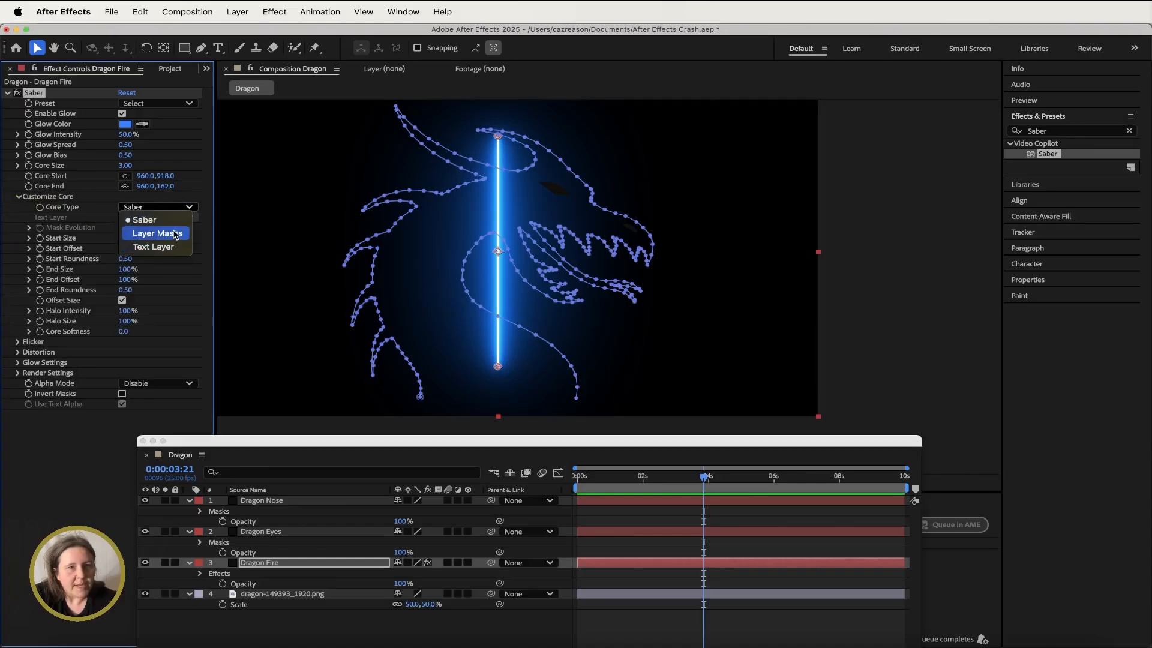
{"action": "left_click", "coordinate": [175, 234]}
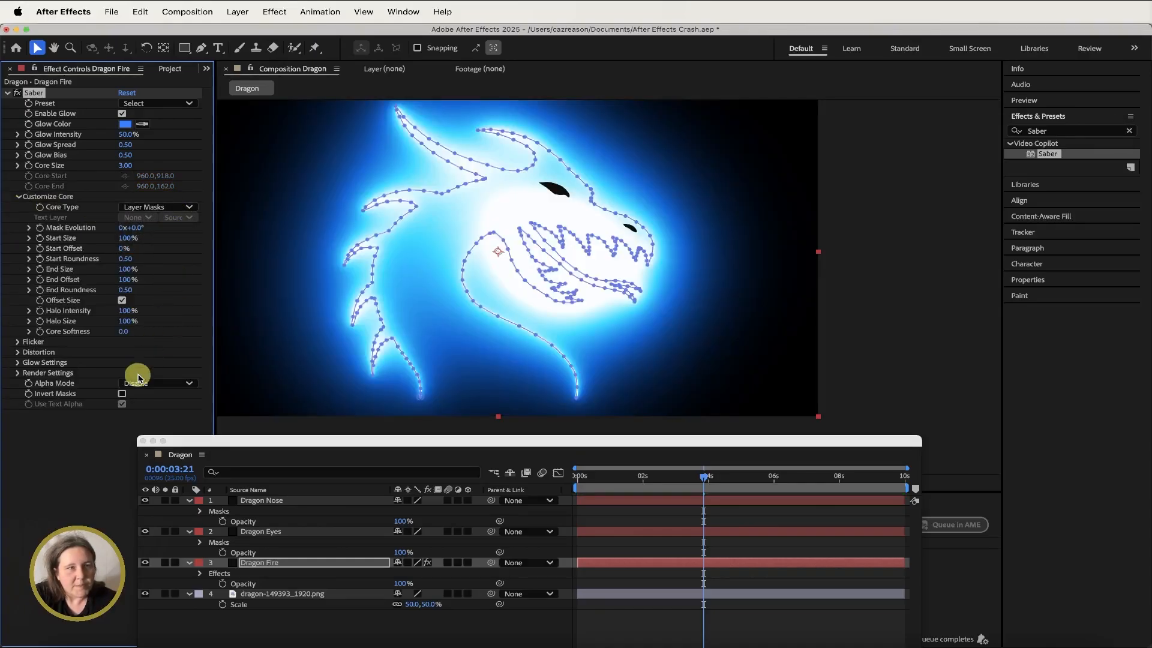
- Set the Saber Render Settings composite setting to Transparent
{"action": "left_click", "coordinate": [17, 373]}
{"action": "left_click_drag", "start_coordinate": [262, 437], "coordinate": [335, 437]}
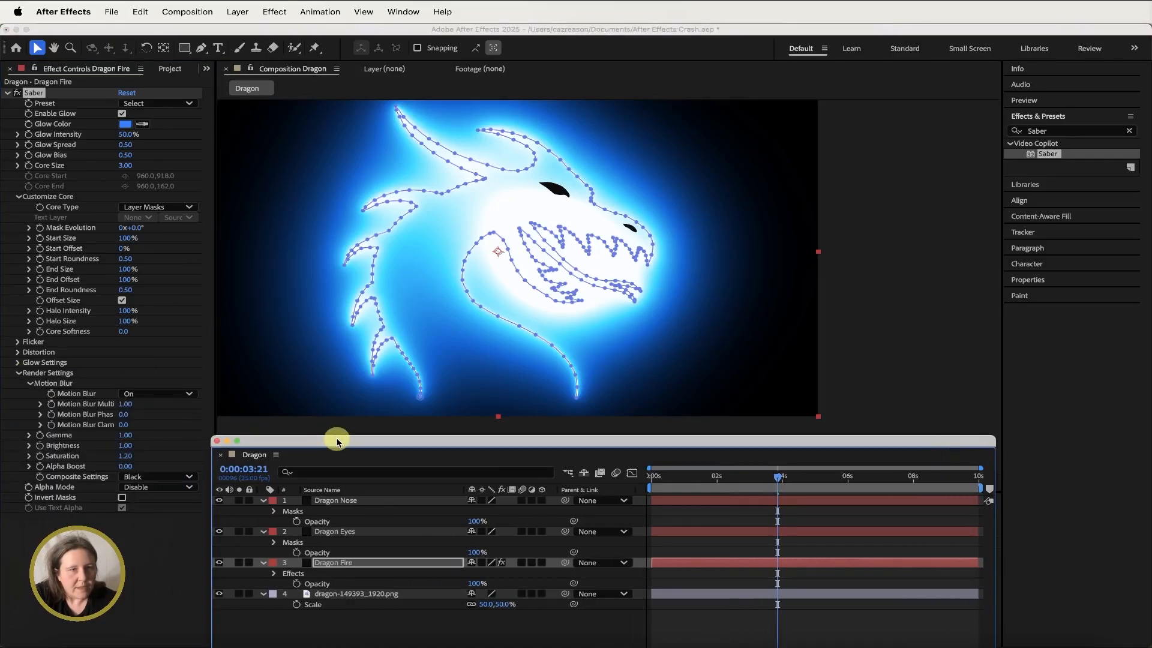
{"action": "left_click", "coordinate": [161, 477]}
{"action": "left_click", "coordinate": [158, 489]}
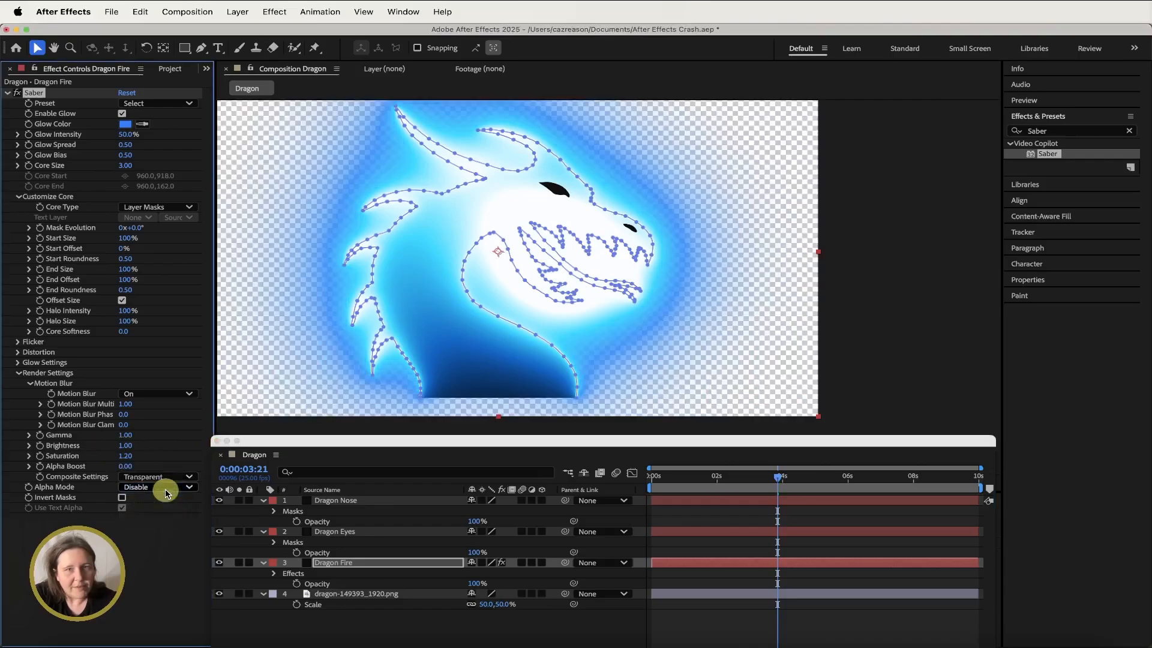
- Apply the Fire preset to the Saber effect on Dragon Fire
{"action": "left_click_drag", "start_coordinate": [310, 440], "coordinate": [282, 443]}
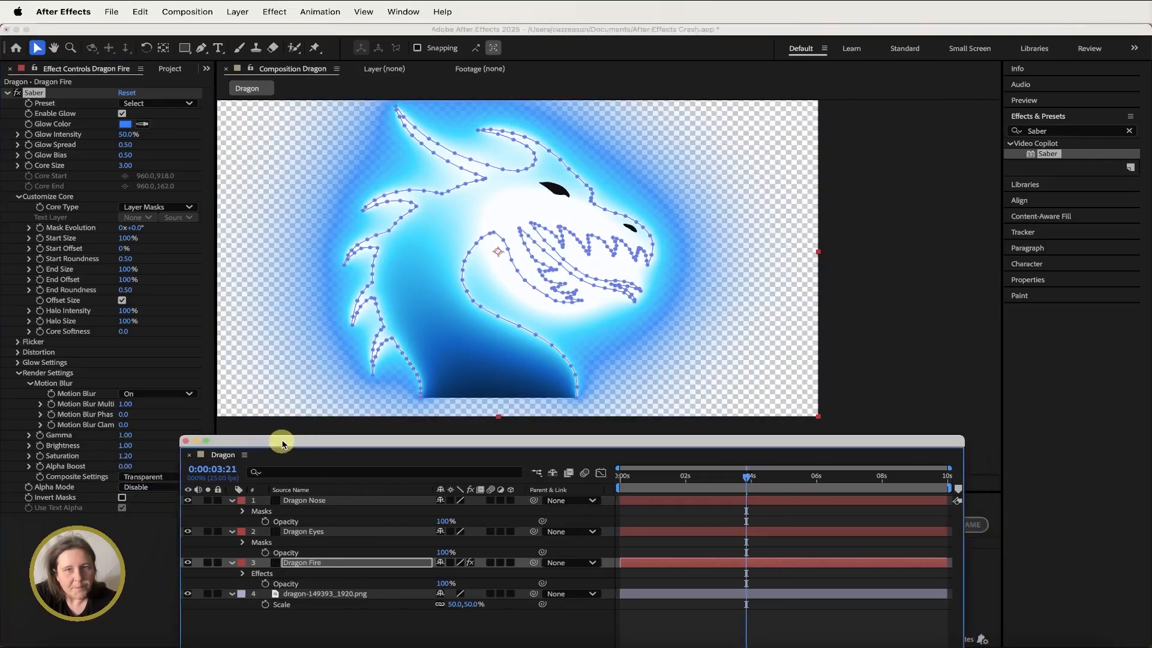
{"action": "key", "text": "comma"}
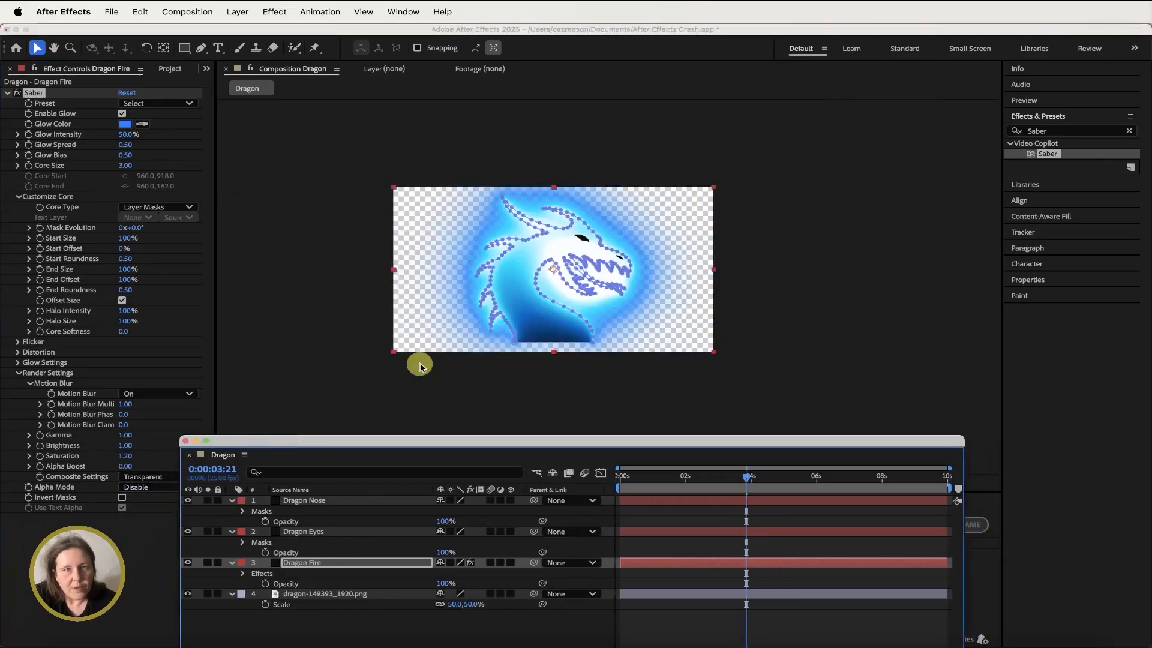
{"action": "left_click_drag", "start_coordinate": [746, 477], "coordinate": [577, 462]}
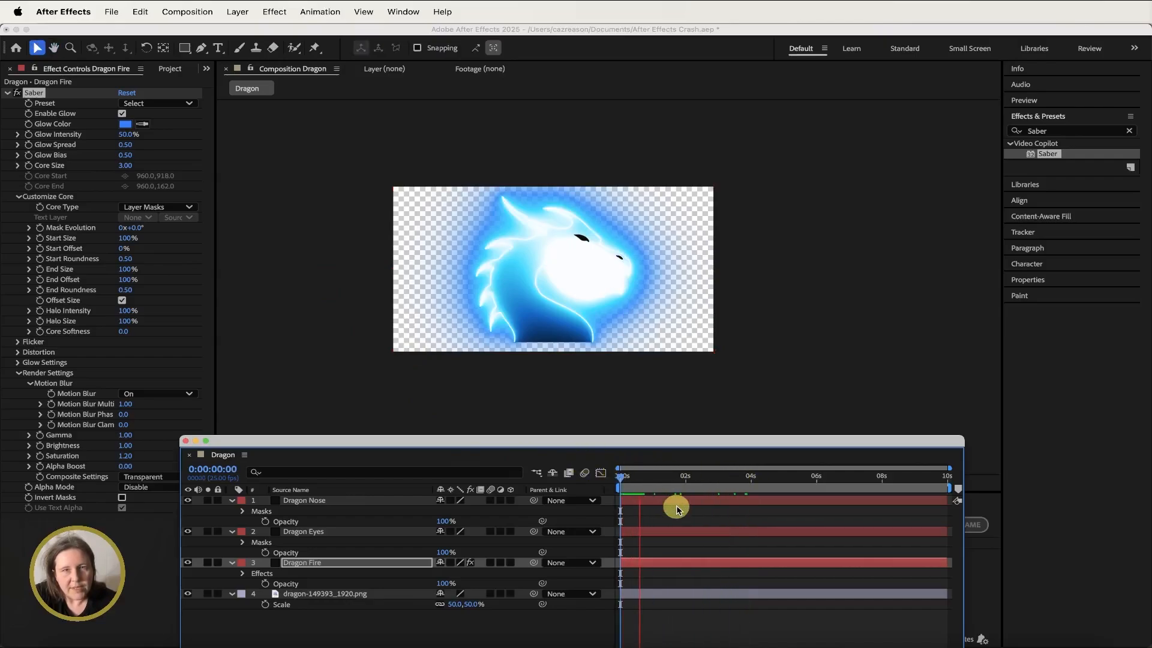
{"action": "left_click_drag", "start_coordinate": [673, 477], "coordinate": [599, 476]}
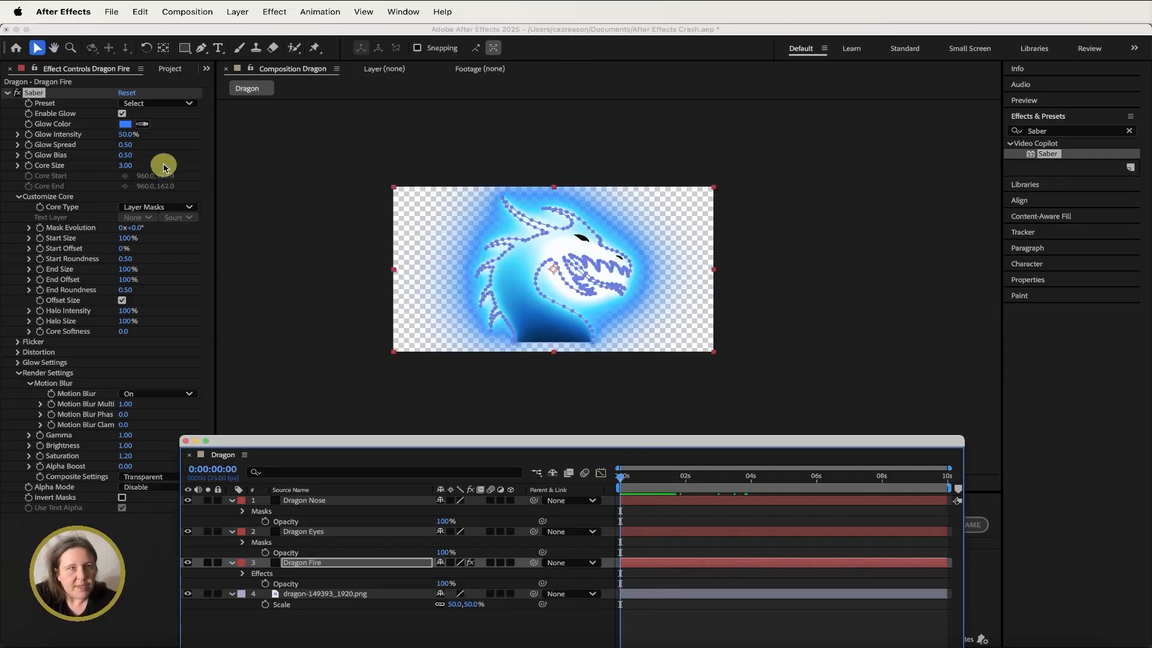
{"action": "left_click", "coordinate": [159, 105]}
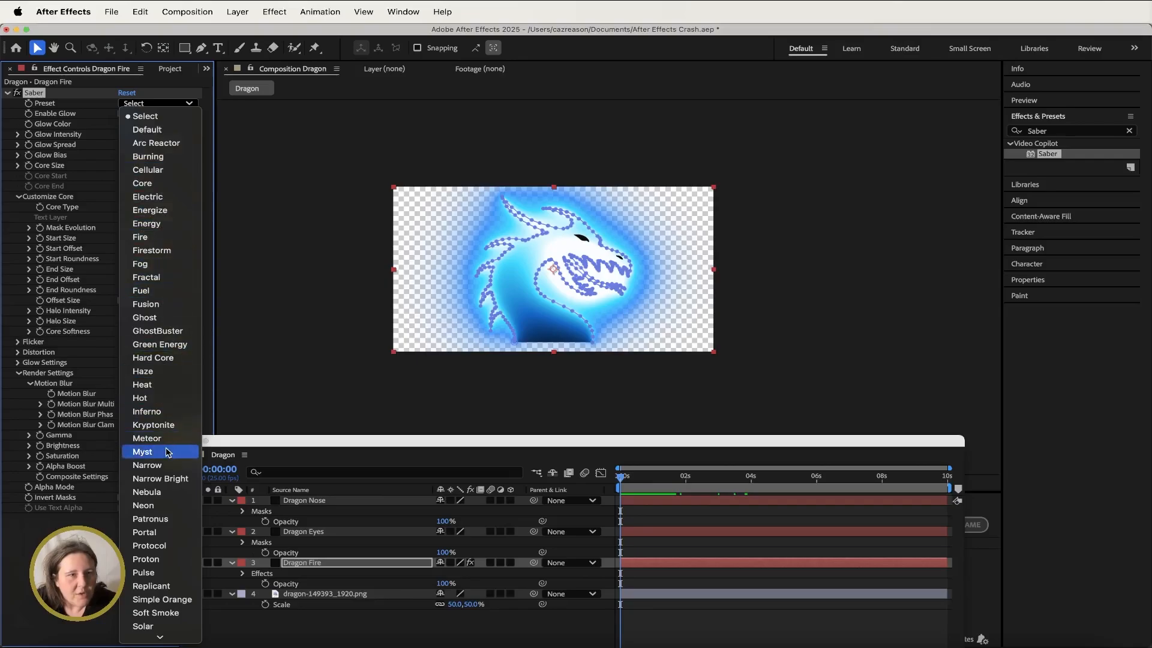
{"action": "scroll", "coordinate": [167, 619], "scroll_direction": "down", "scroll_amount": 5}
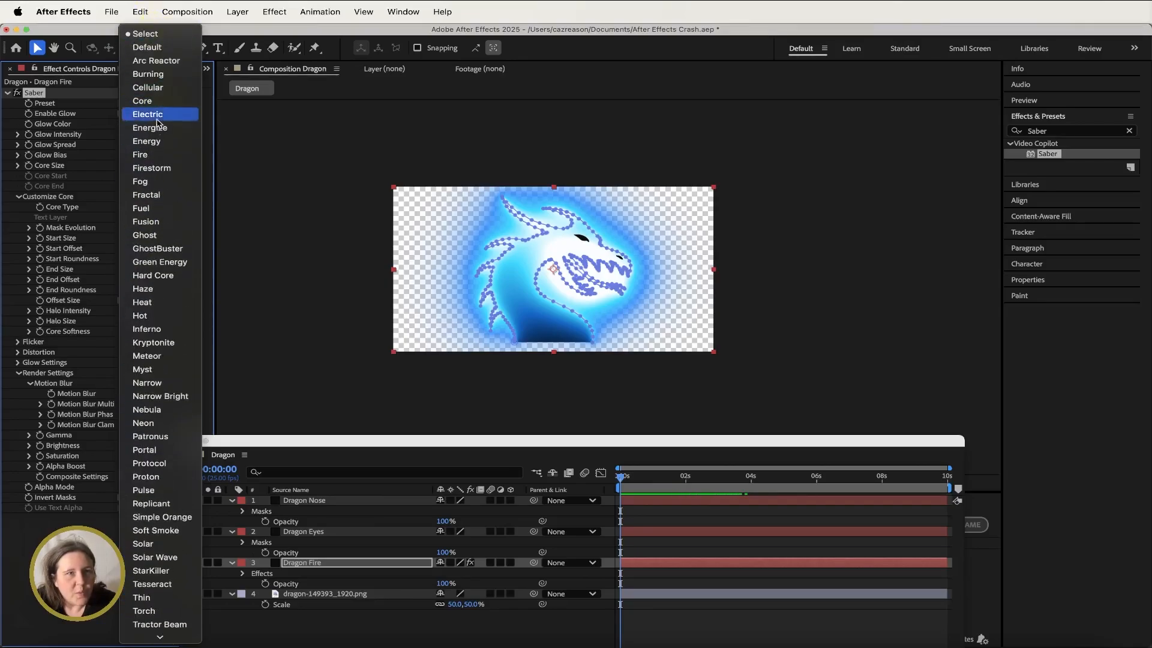
{"action": "left_click", "coordinate": [158, 158]}
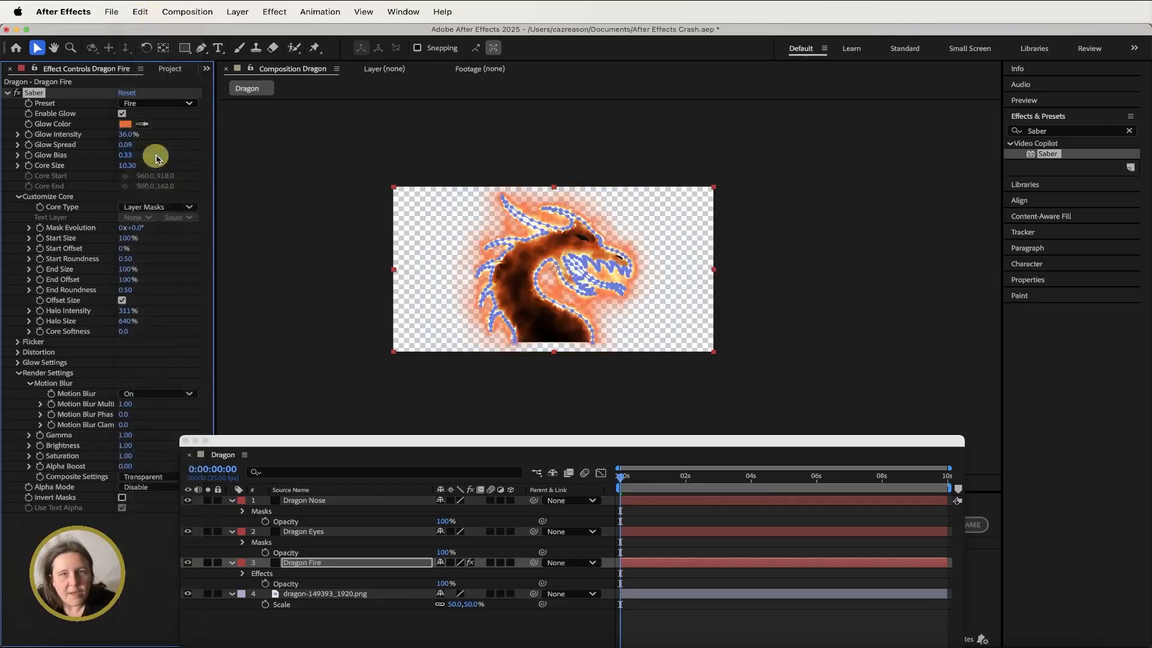
- Play a preview of the fire animation from the start of the timeline
{"action": "left_click", "coordinate": [635, 478]}
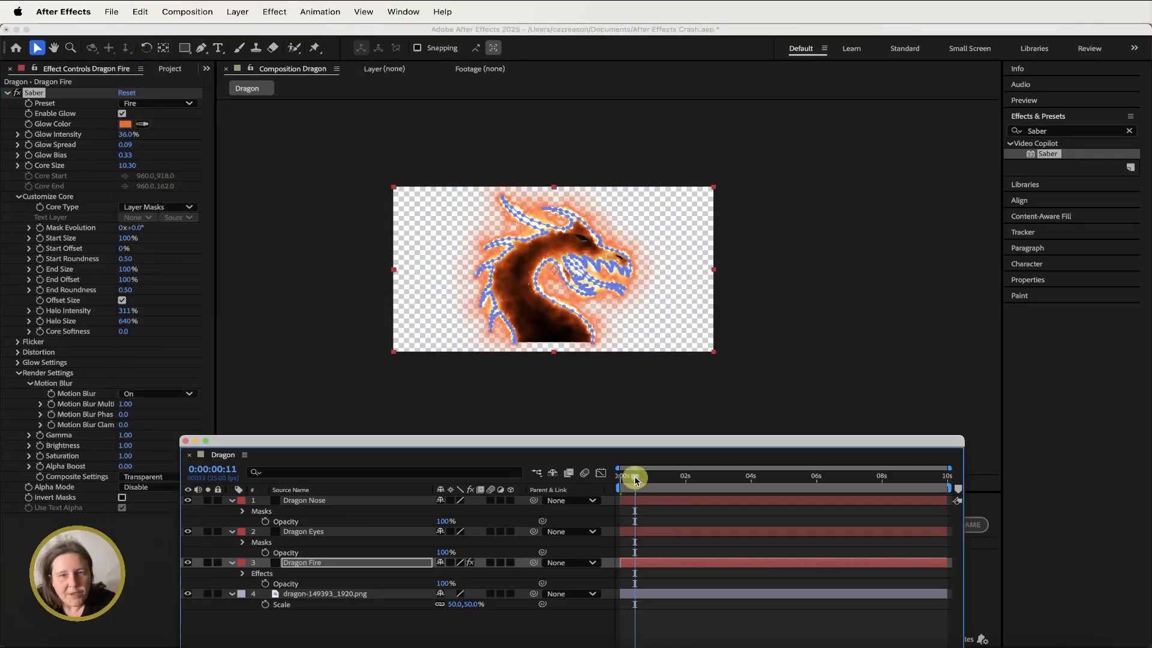
{"action": "left_click_drag", "start_coordinate": [635, 478], "coordinate": [615, 477]}
{"action": "key", "text": "space"}
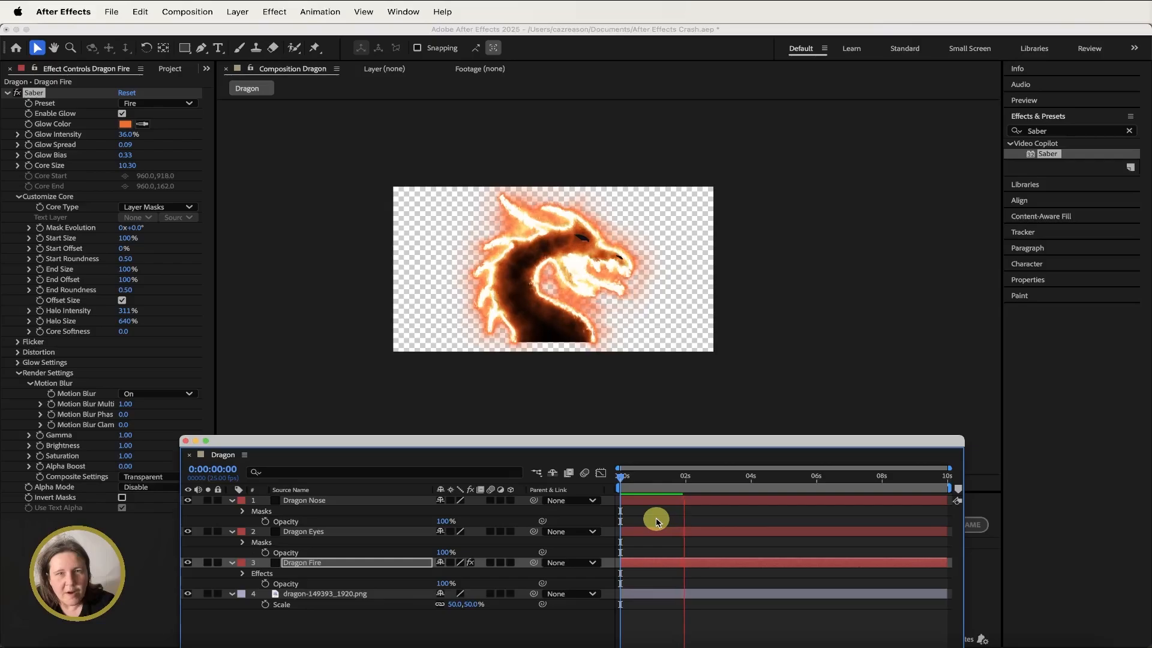
{"action": "key", "text": "space"}
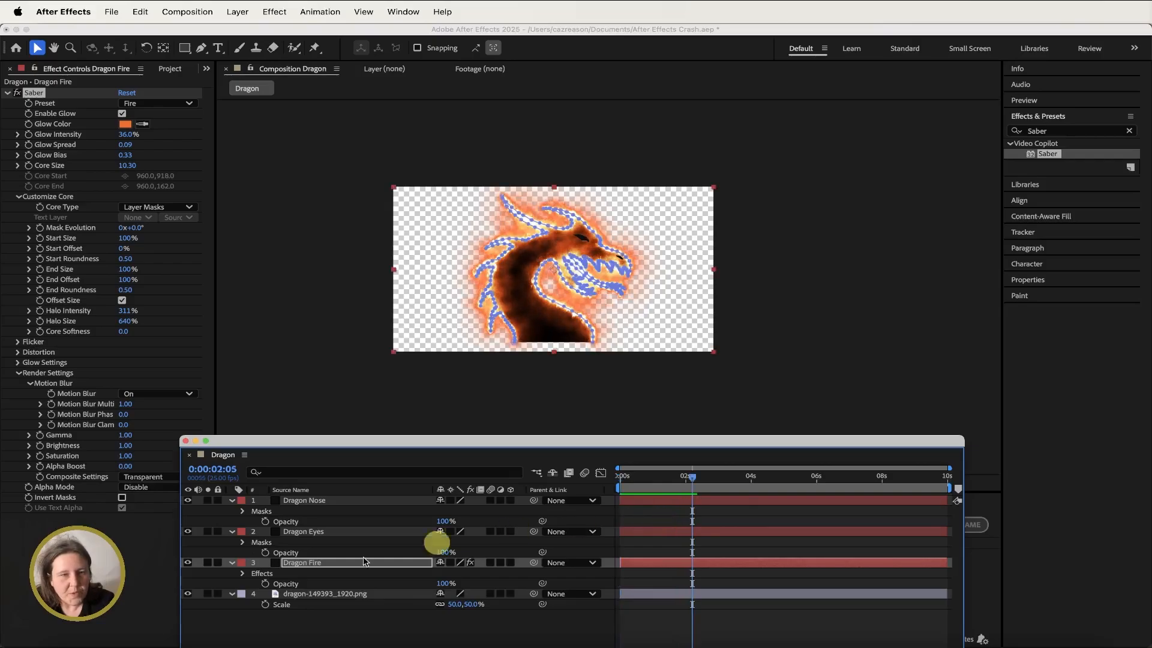
- Hide the dragon PNG image layer
{"action": "left_click", "coordinate": [339, 597]}
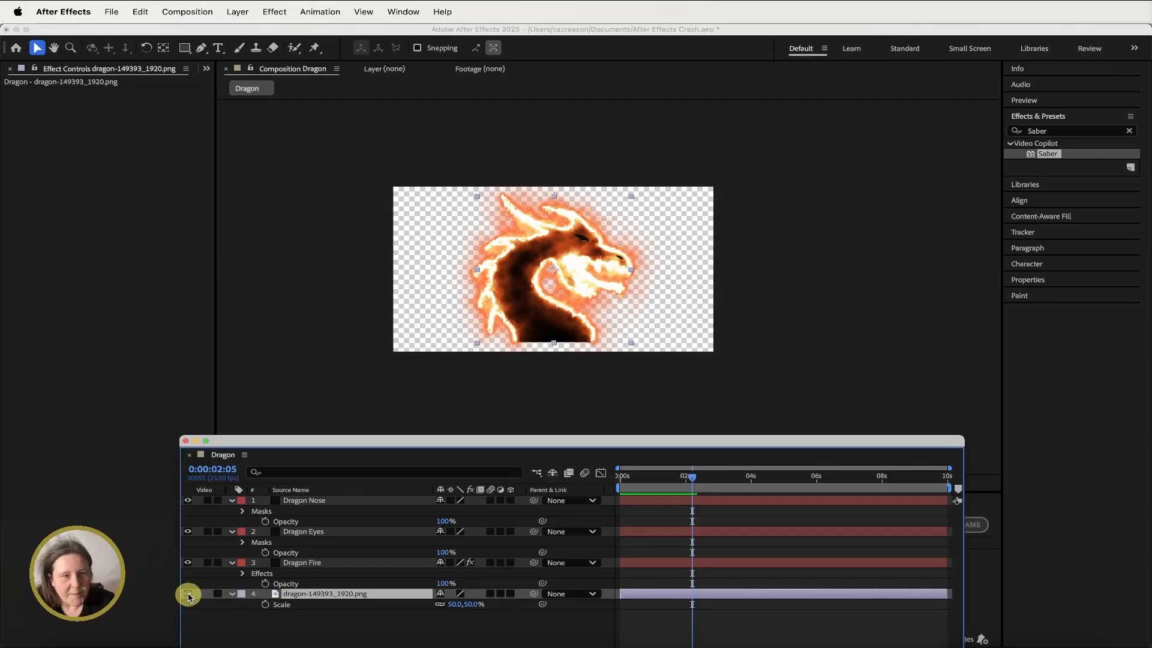
{"action": "left_click", "coordinate": [188, 594]}
{"action": "left_click_drag", "start_coordinate": [691, 477], "coordinate": [618, 476]}
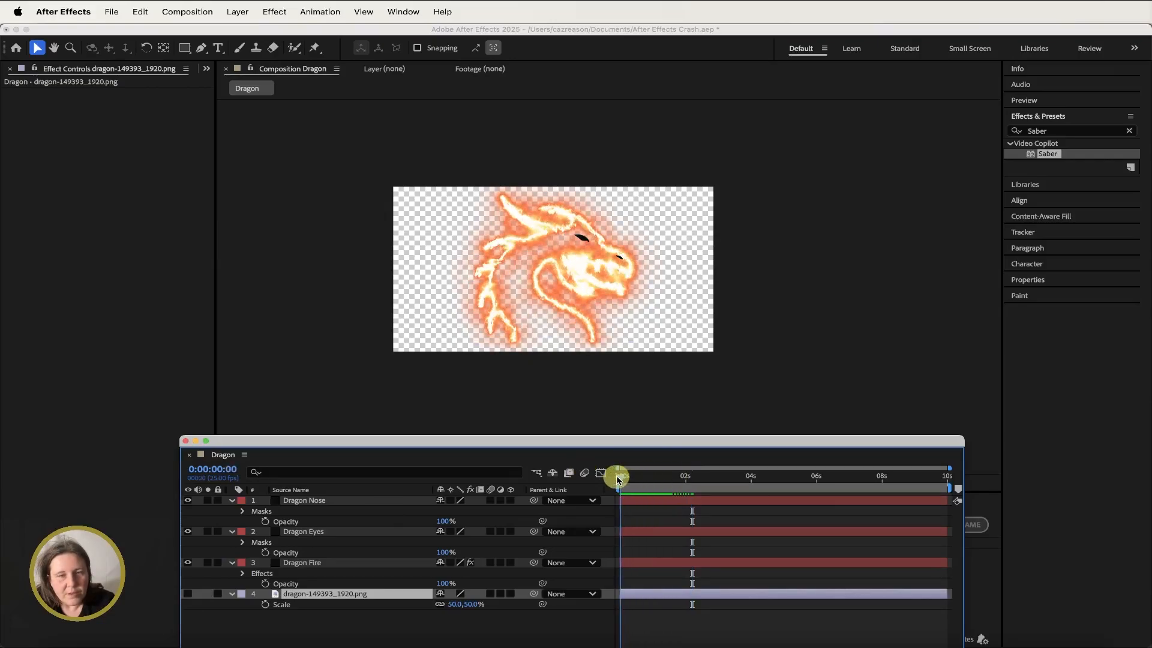
- Copy the Saber effect from Dragon Fire and paste it onto the Dragon Eyes and Dragon Nose solids
{"action": "left_click", "coordinate": [310, 565]}
{"action": "left_click", "coordinate": [46, 95]}
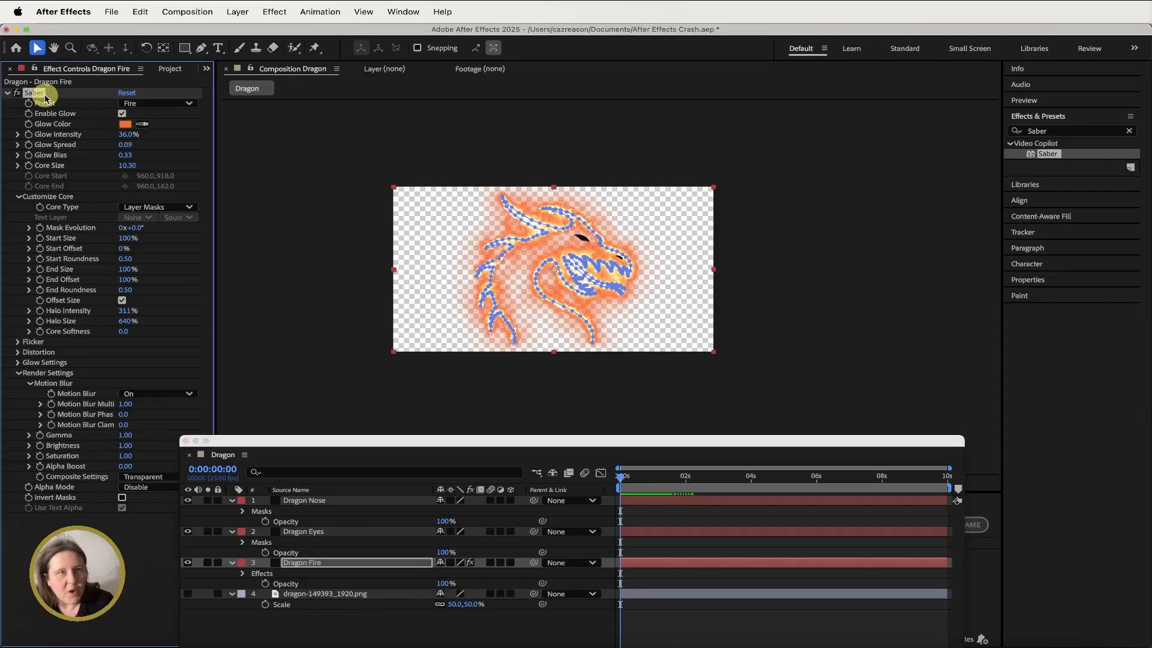
{"action": "left_click", "coordinate": [353, 533]}
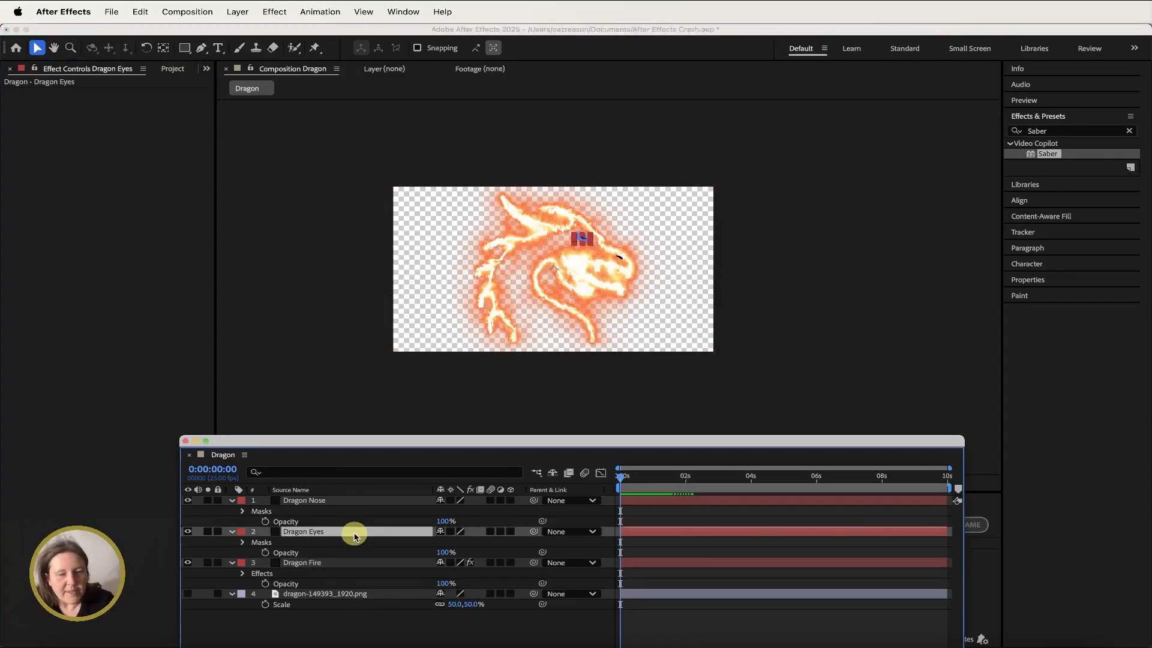
{"action": "key", "text": "super+v"}
{"action": "left_click", "coordinate": [343, 502]}
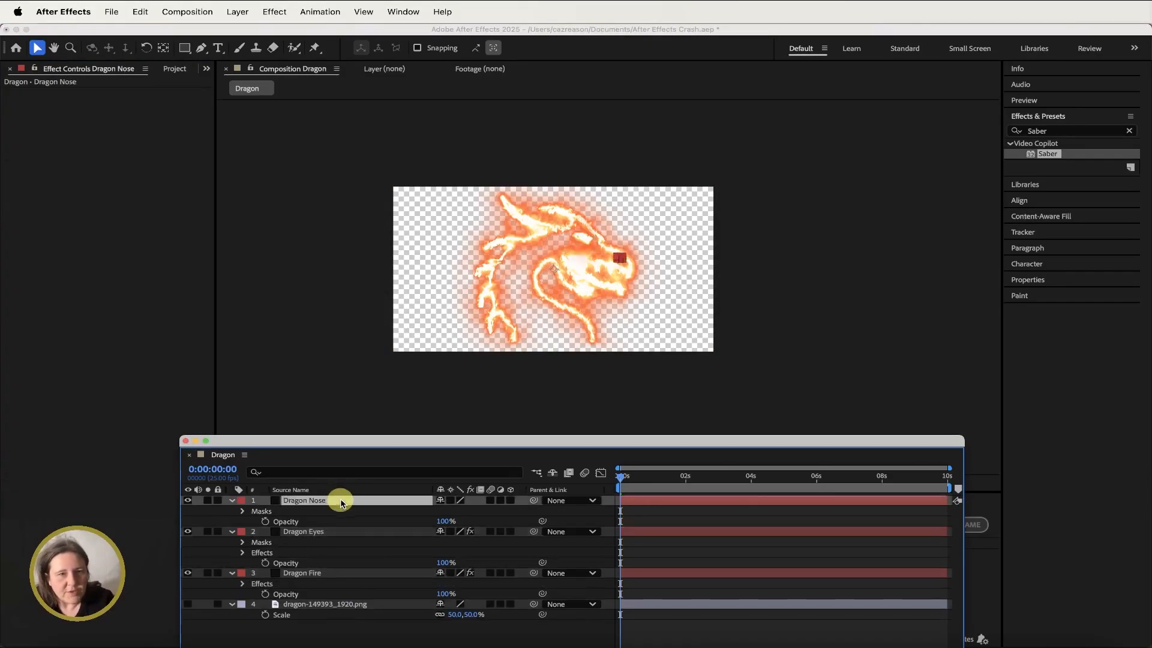
{"action": "key", "text": "super+v"}
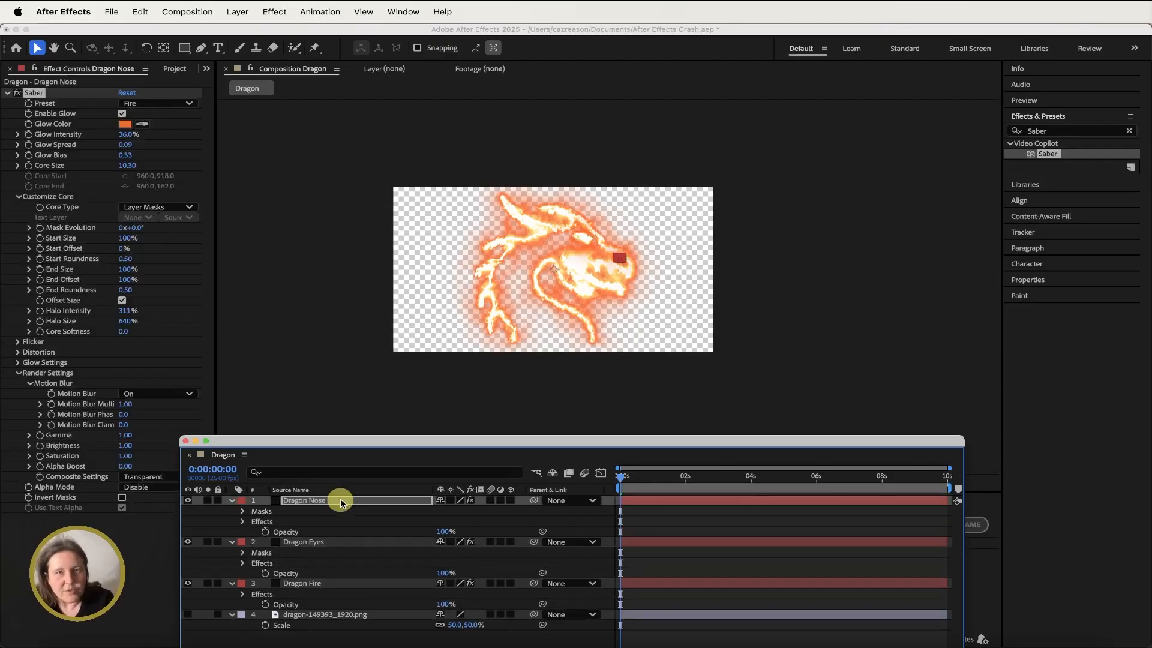
- Change the Saber preset on the Dragon Nose solid to Soft Smoke
{"action": "left_click", "coordinate": [367, 541]}
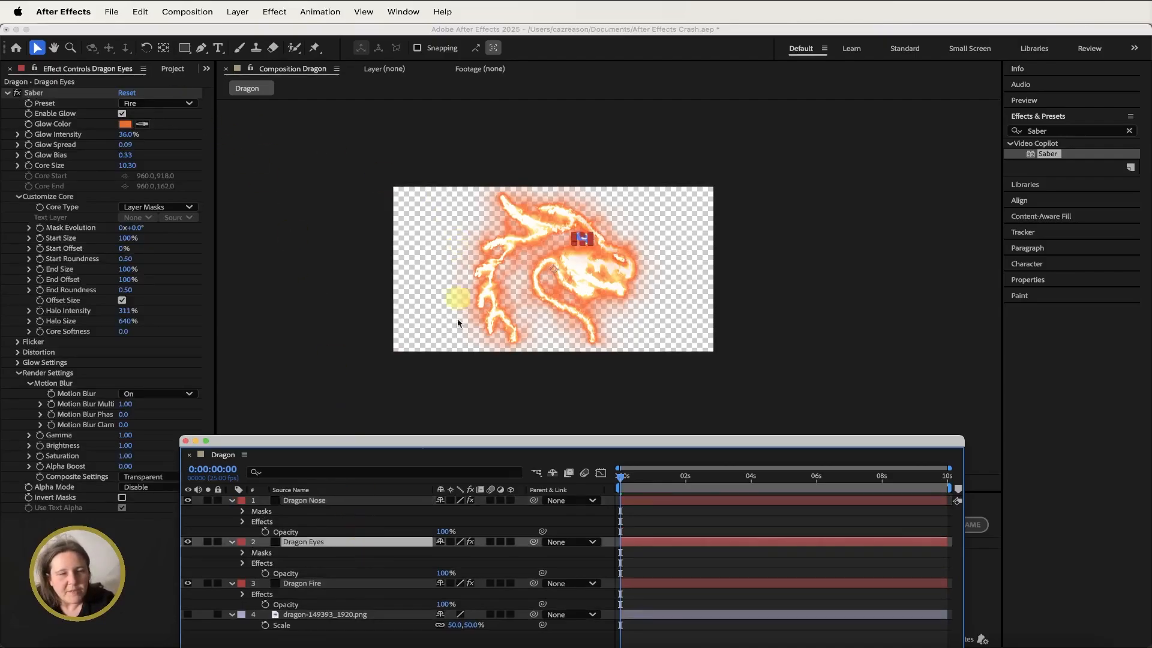
{"action": "left_click", "coordinate": [317, 501]}
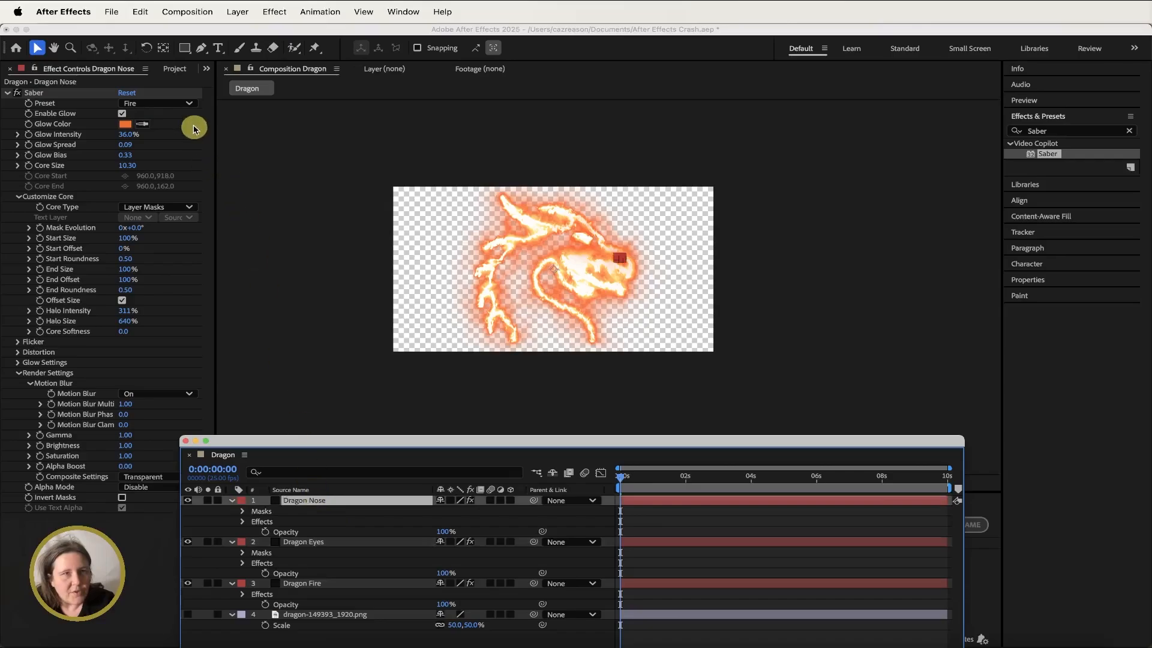
{"action": "left_click", "coordinate": [187, 104]}
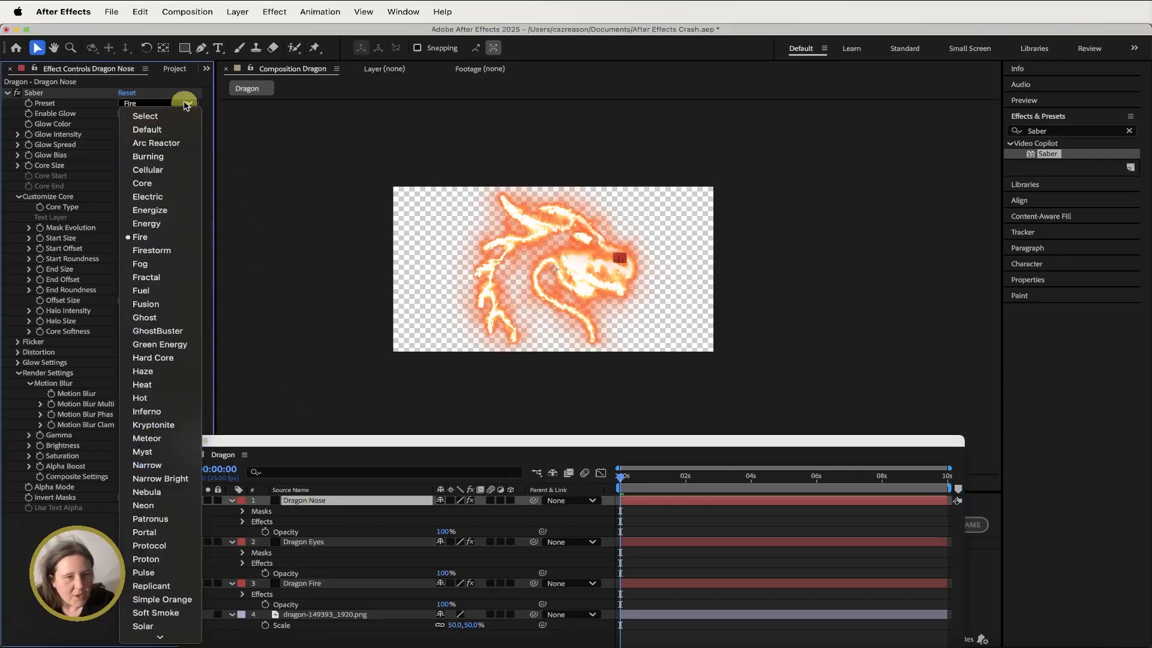
{"action": "left_click", "coordinate": [172, 614]}
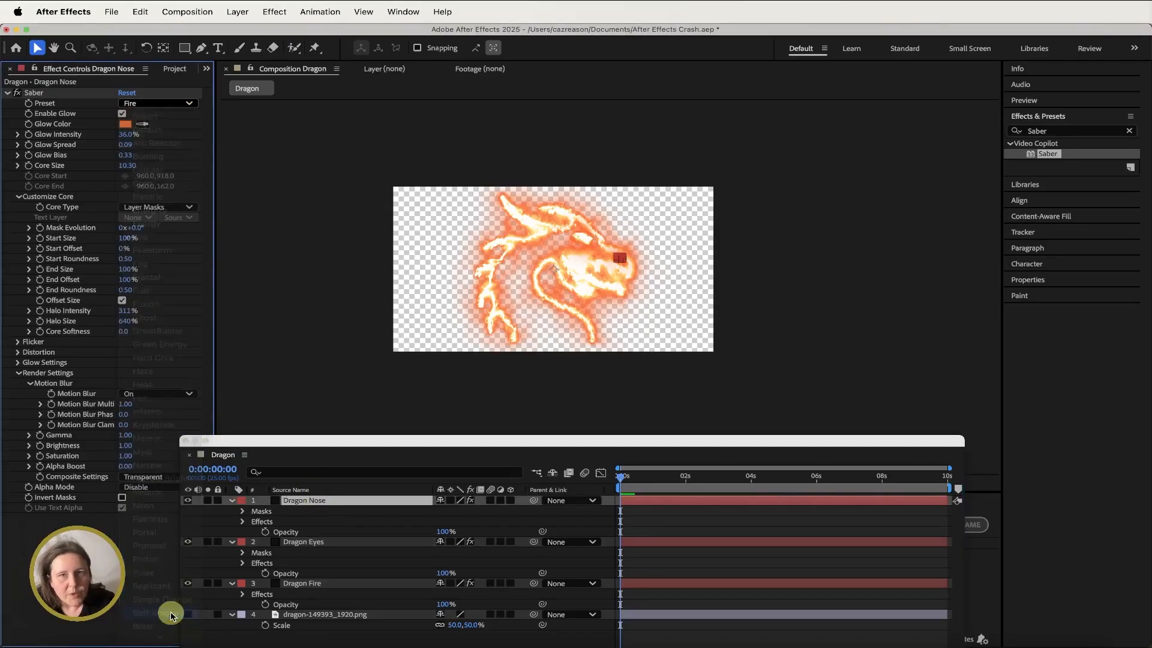
- Create a new full-size solid layer filled with black, hex 000000
{"action": "left_click_drag", "start_coordinate": [332, 446], "coordinate": [338, 398]}
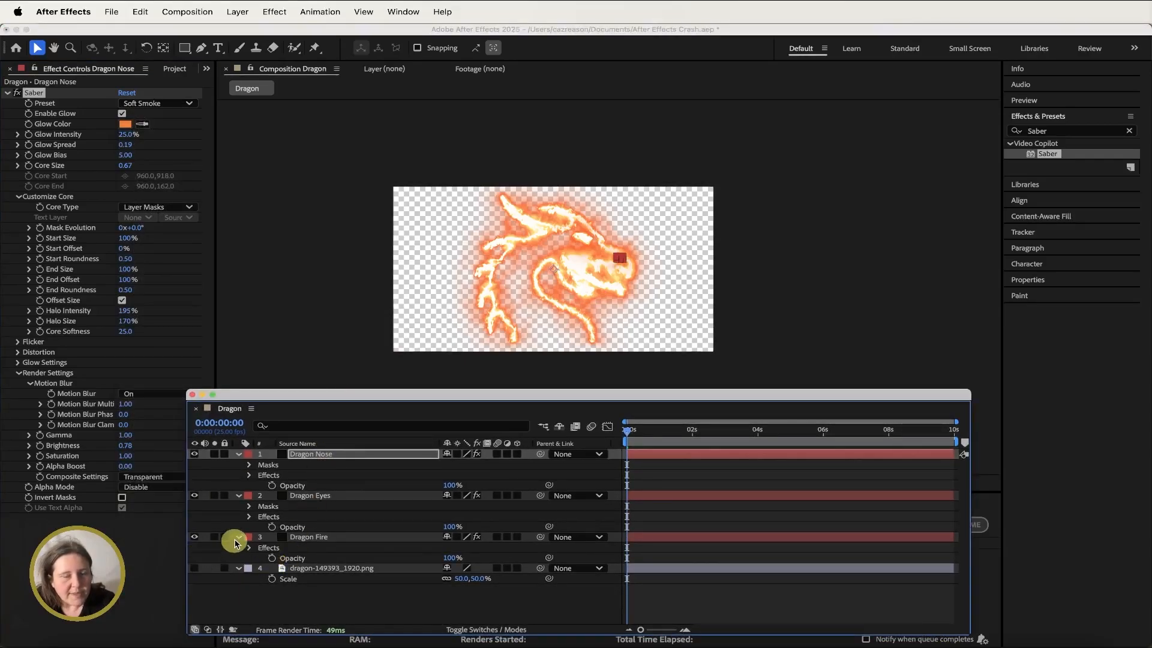
{"action": "left_click", "coordinate": [238, 12]}
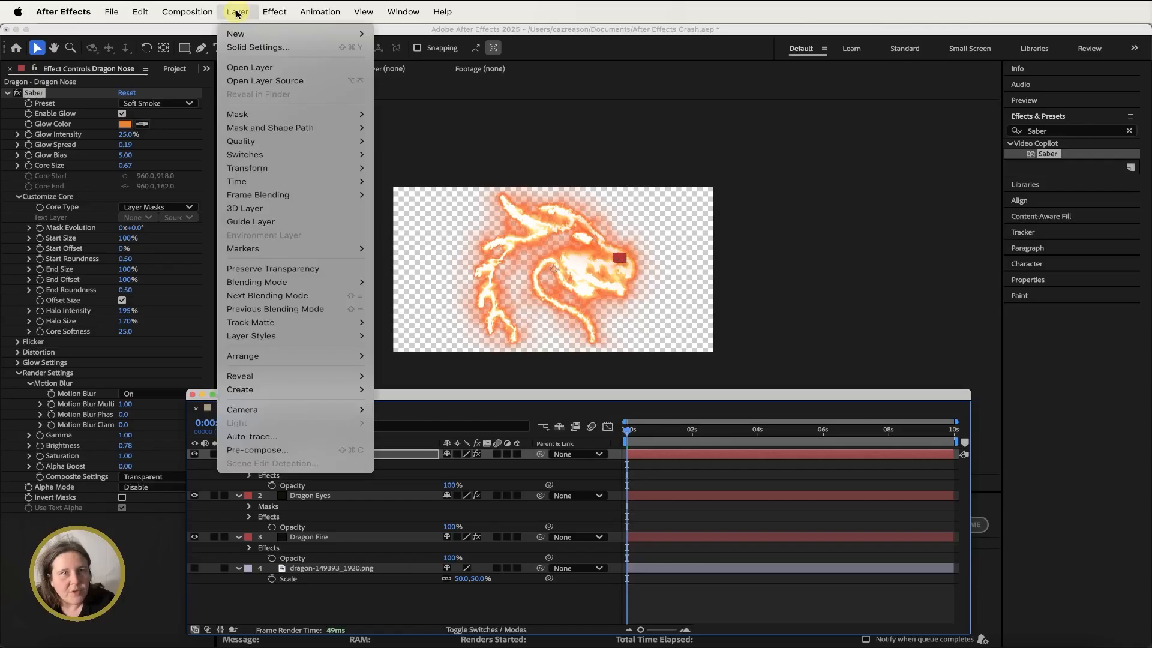
{"action": "mouse_move", "coordinate": [246, 33]}
{"action": "left_click", "coordinate": [555, 45]}
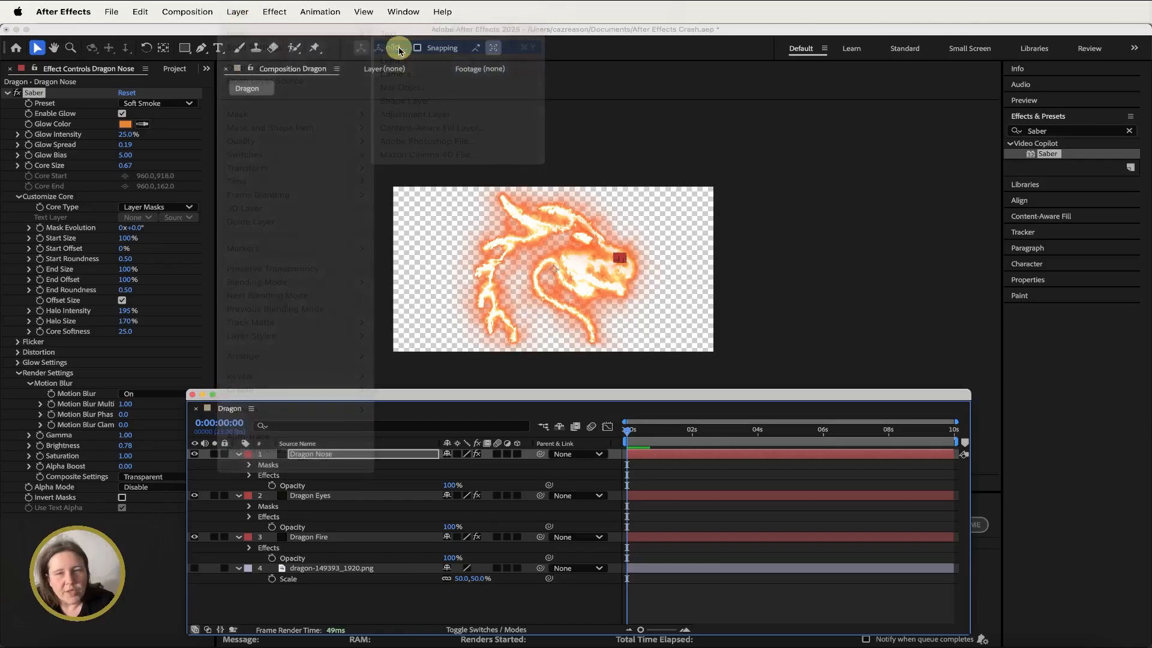
{"action": "left_click", "coordinate": [564, 432]}
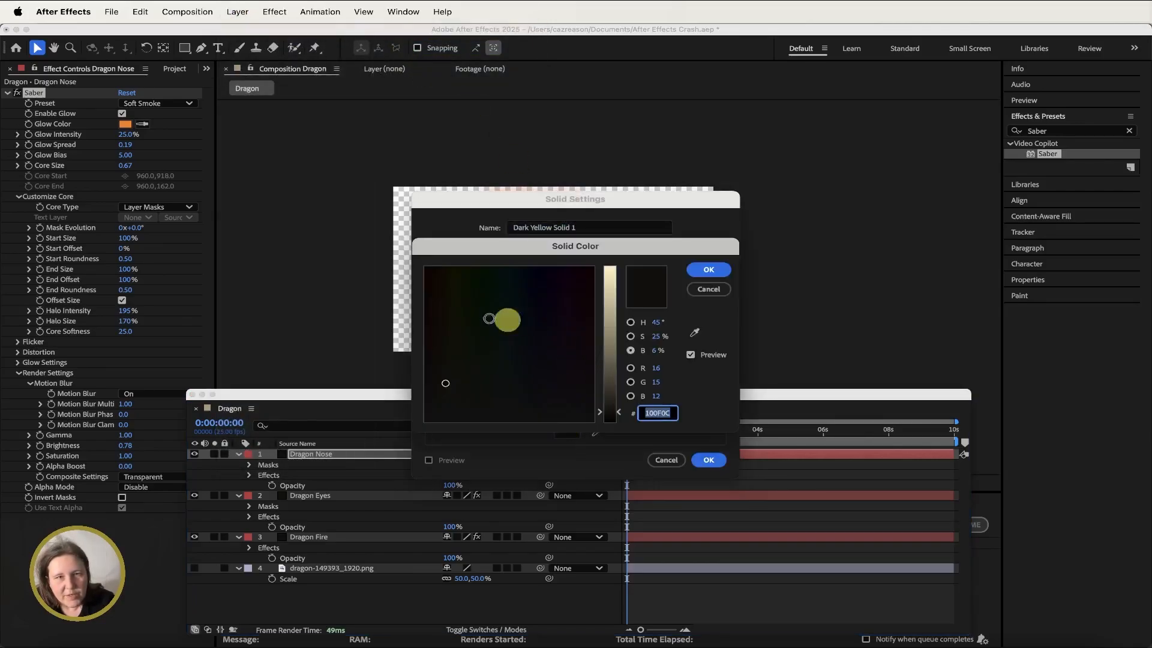
{"action": "mouse_move", "coordinate": [442, 383]}
{"action": "left_mouse_down"}
{"action": "mouse_move", "coordinate": [406, 432]}
{"action": "mouse_move", "coordinate": [392, 423]}
{"action": "left_mouse_up"}
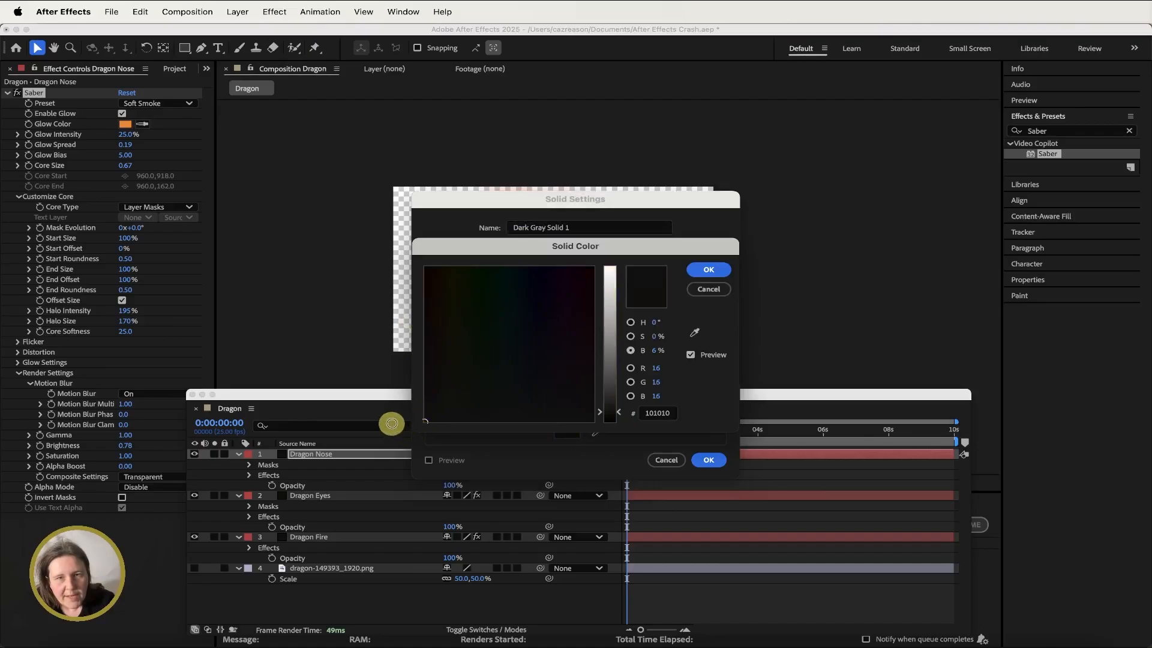
{"action": "left_click", "coordinate": [669, 413]}
{"action": "type", "text": "000"}
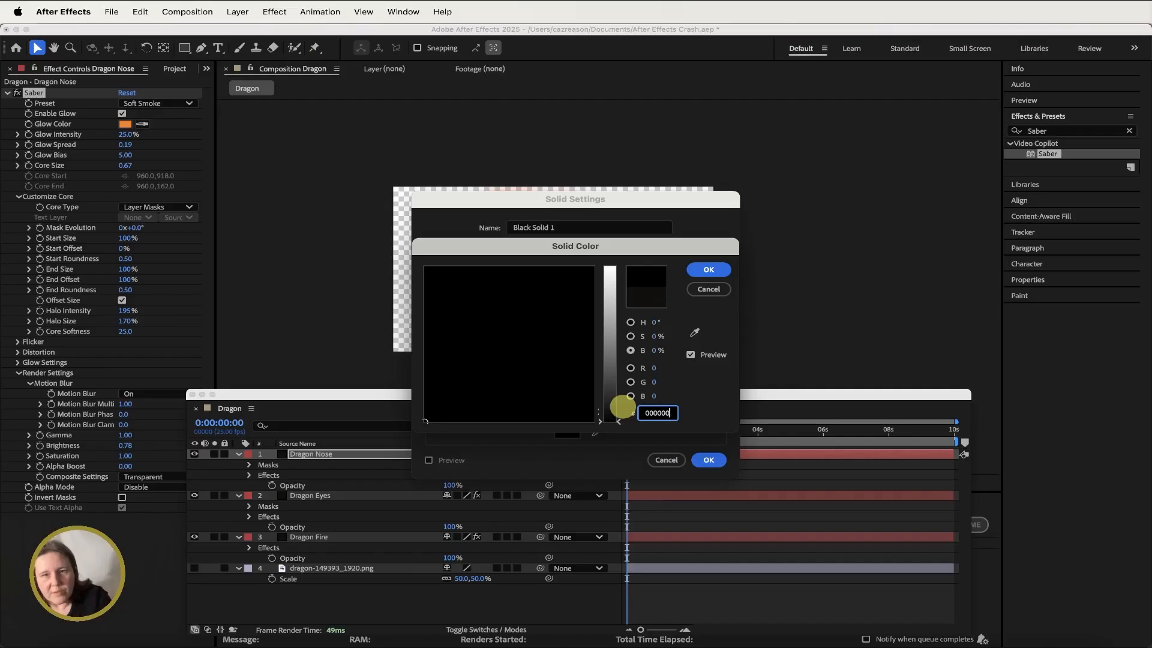
{"action": "left_click", "coordinate": [702, 268]}
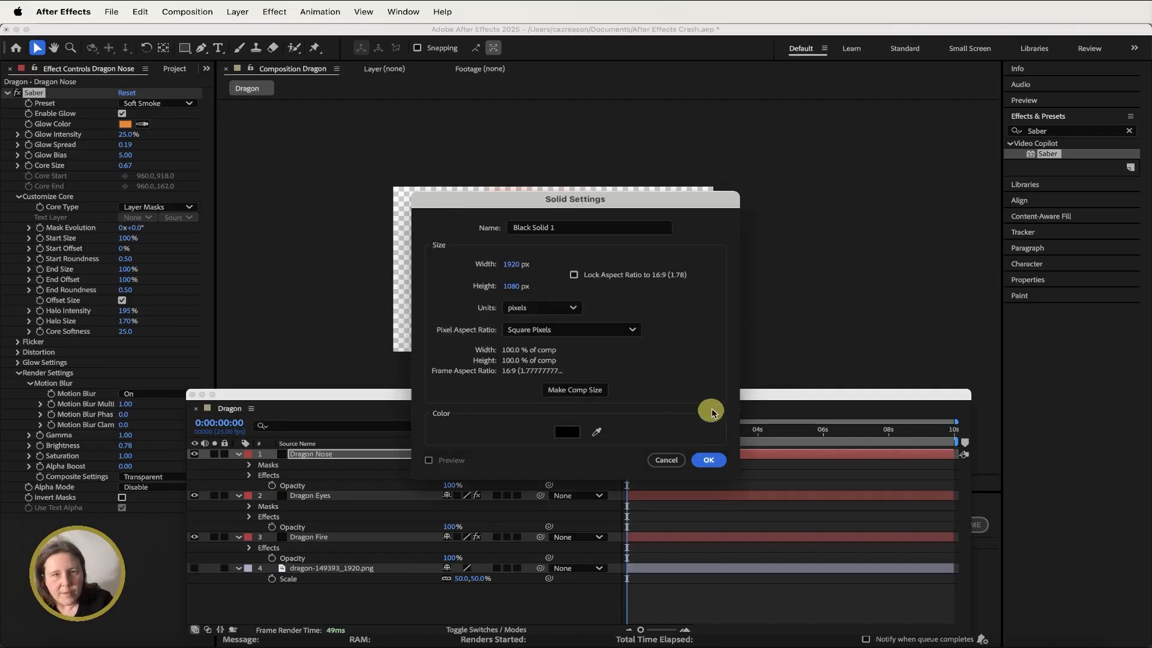
{"action": "left_click", "coordinate": [708, 461]}
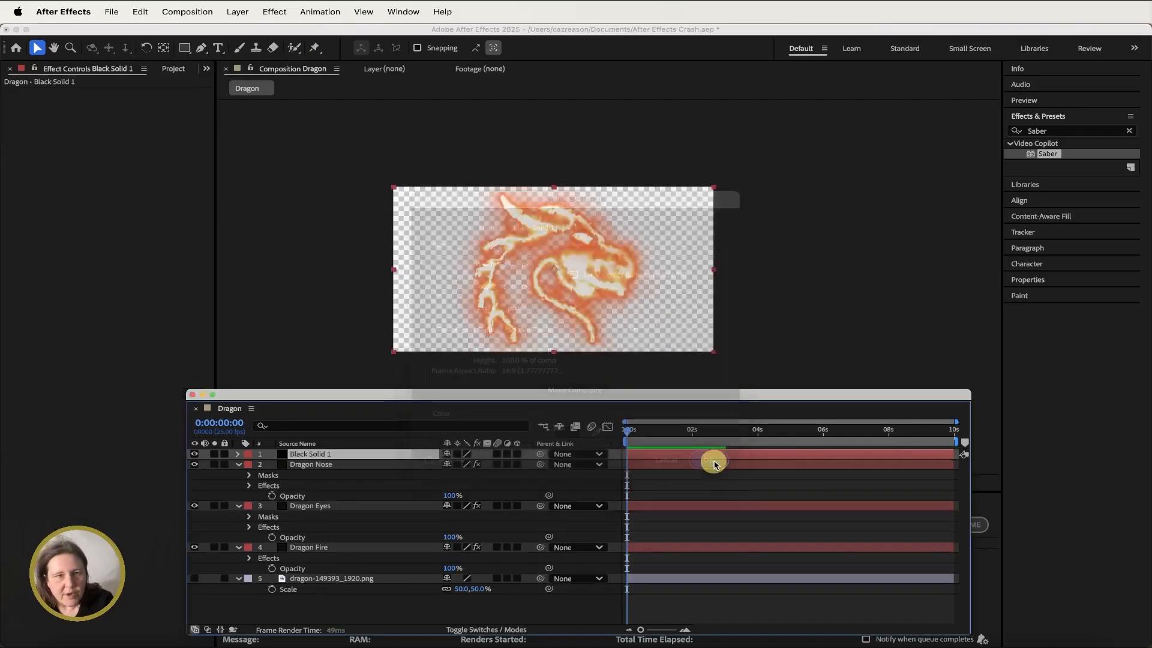
- Move the black solid to the bottom of the layer stack beneath the dragon image
{"action": "left_click_drag", "start_coordinate": [306, 454], "coordinate": [311, 597]}
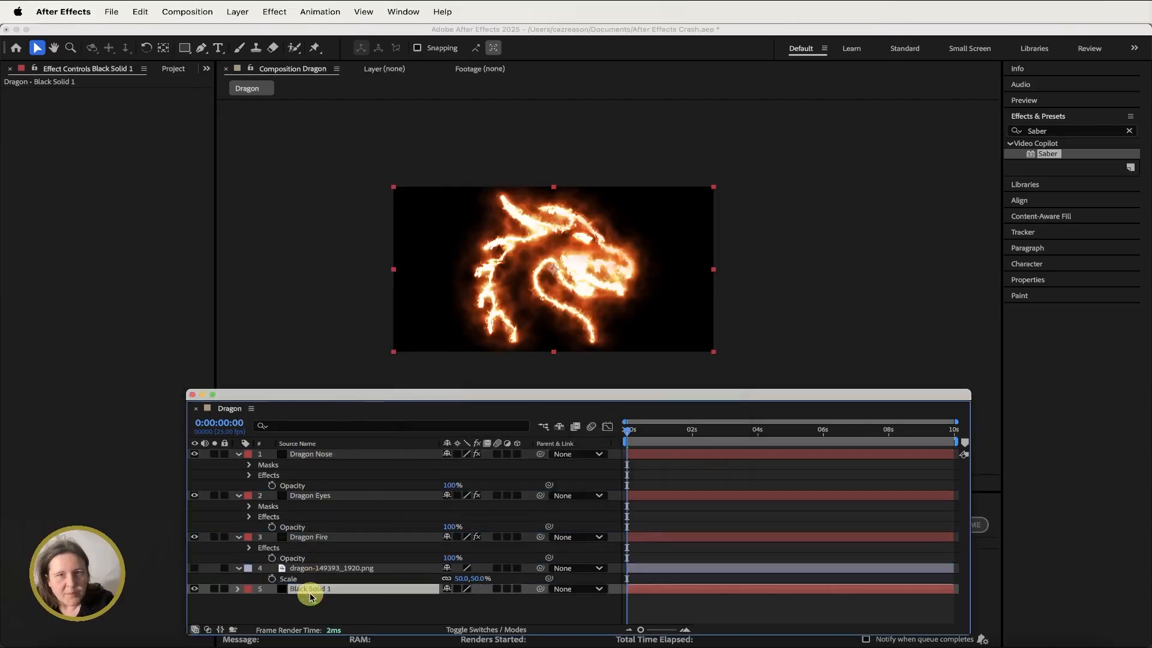
{"action": "left_click", "coordinate": [638, 431]}
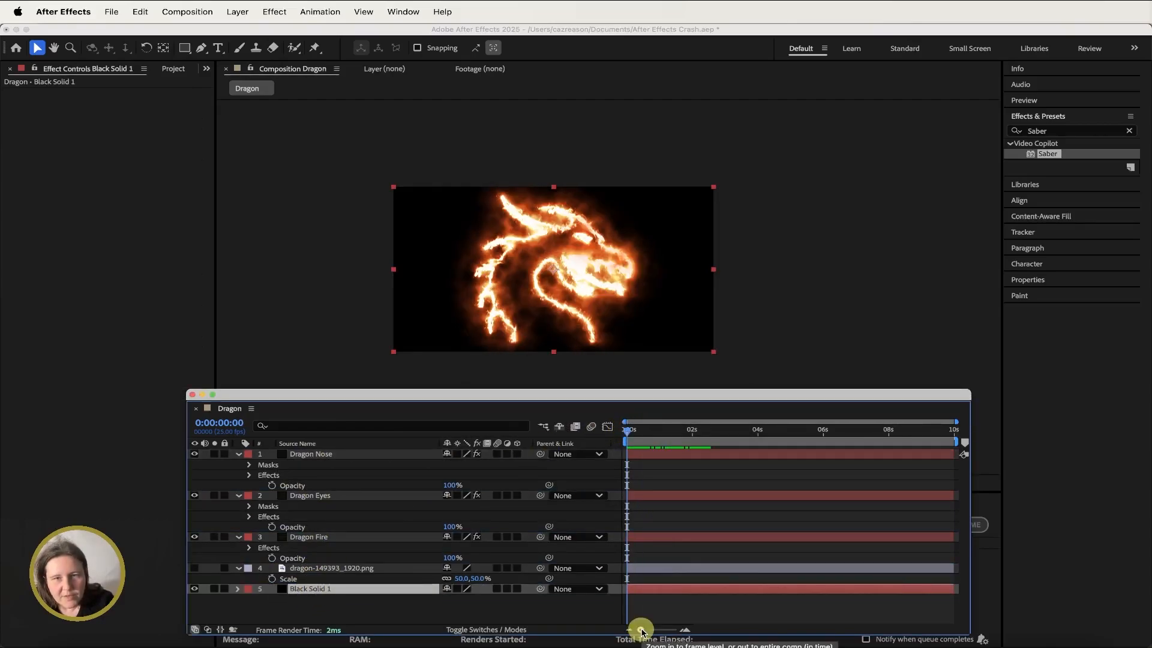
{"action": "left_click_drag", "start_coordinate": [640, 631], "coordinate": [667, 632]}
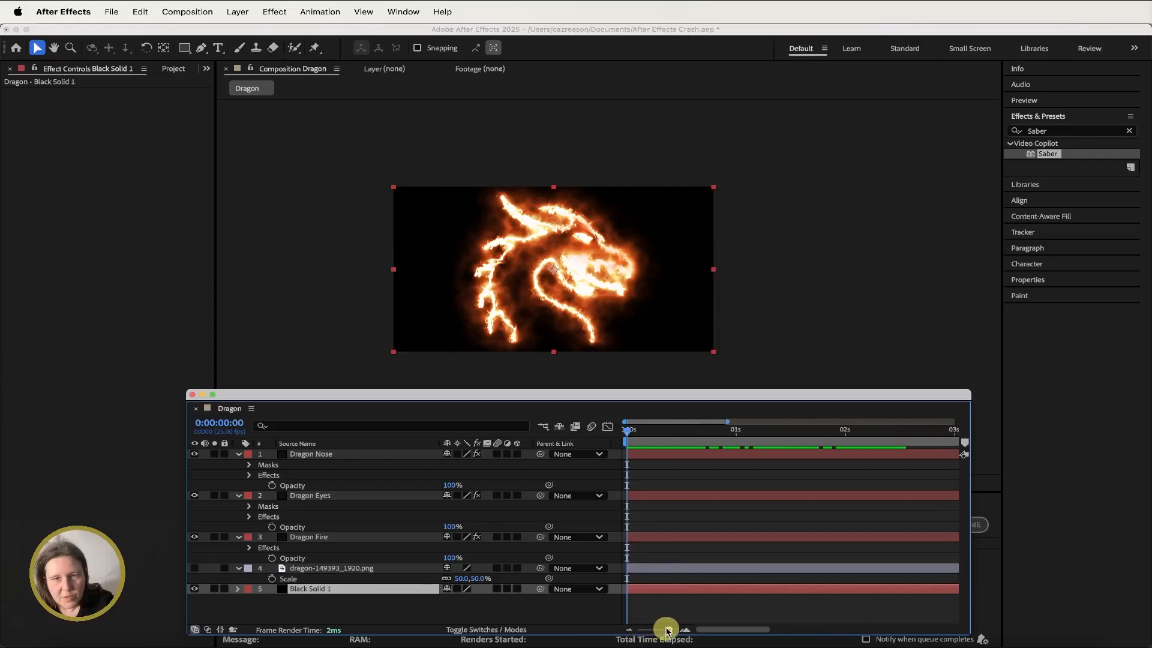
- Set Dragon Fire's Saber Start Offset to 100% and add a keyframe for it at 1 second
{"action": "left_click", "coordinate": [336, 541]}
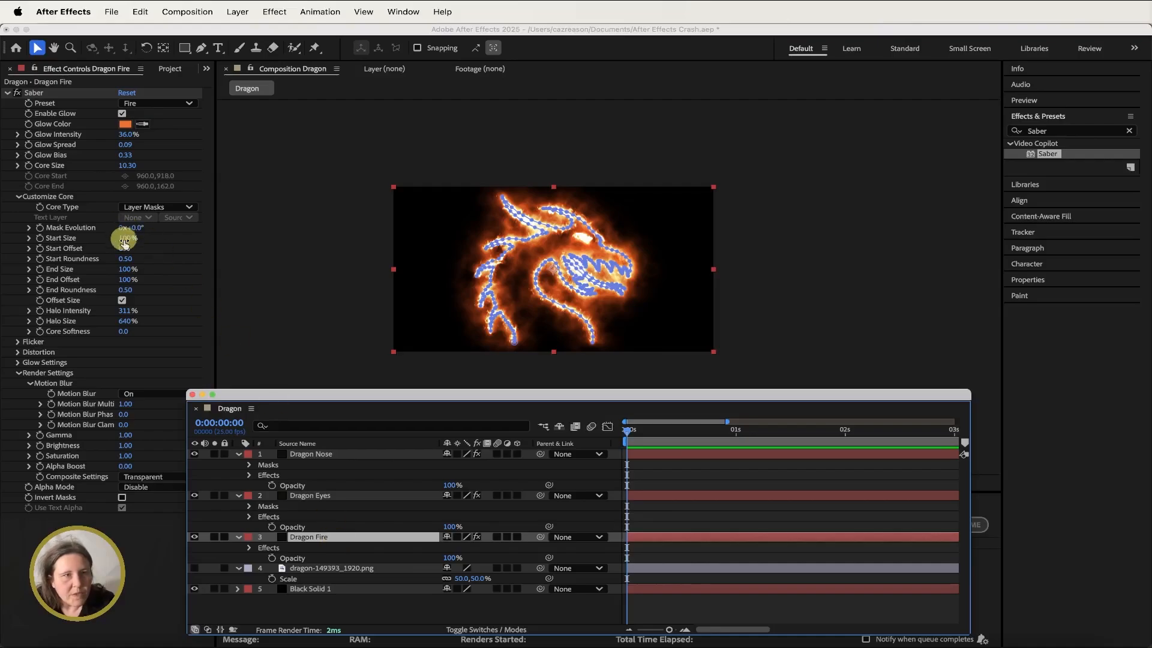
{"action": "left_click", "coordinate": [62, 251]}
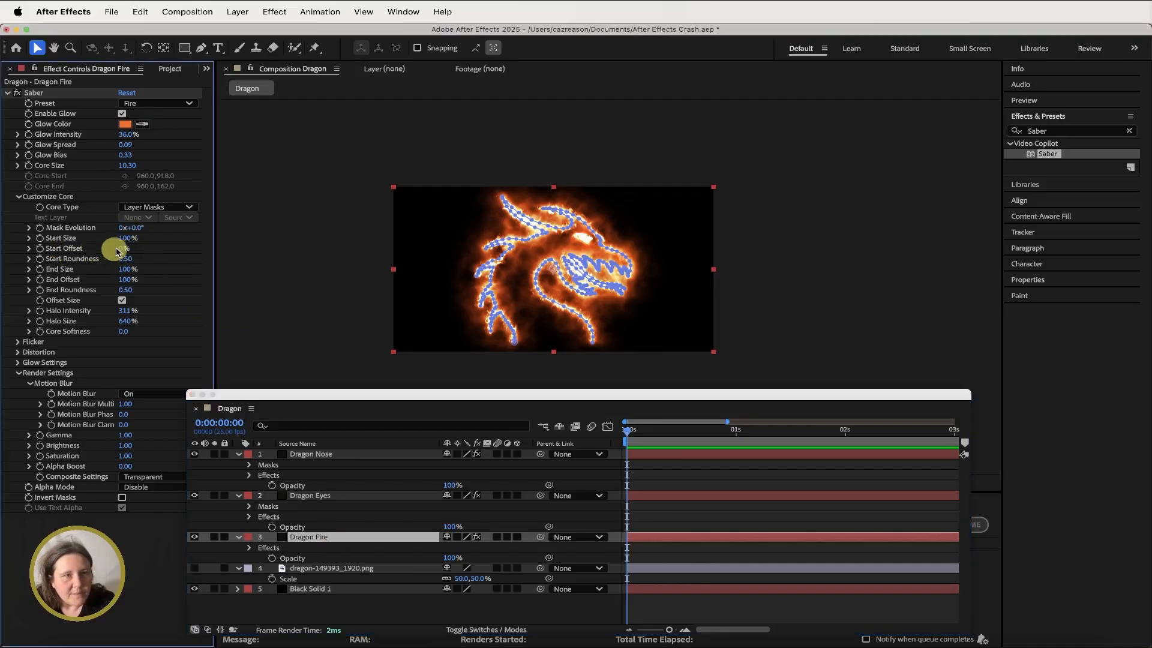
{"action": "type", "text": "15"}
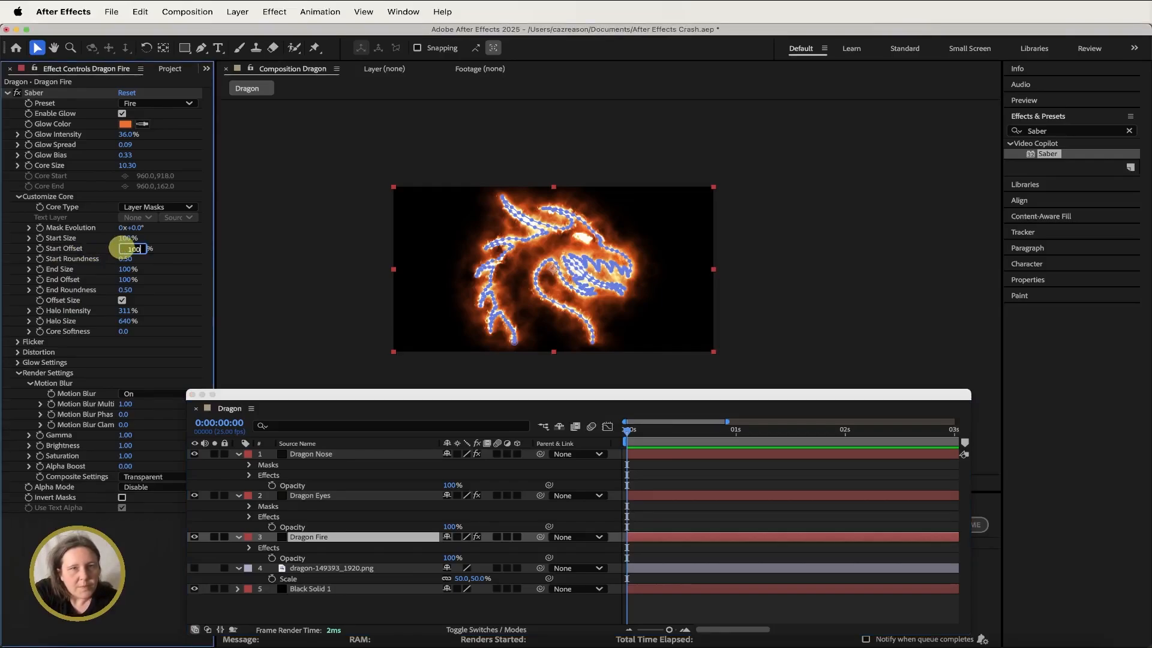
{"action": "key", "text": "Return"}
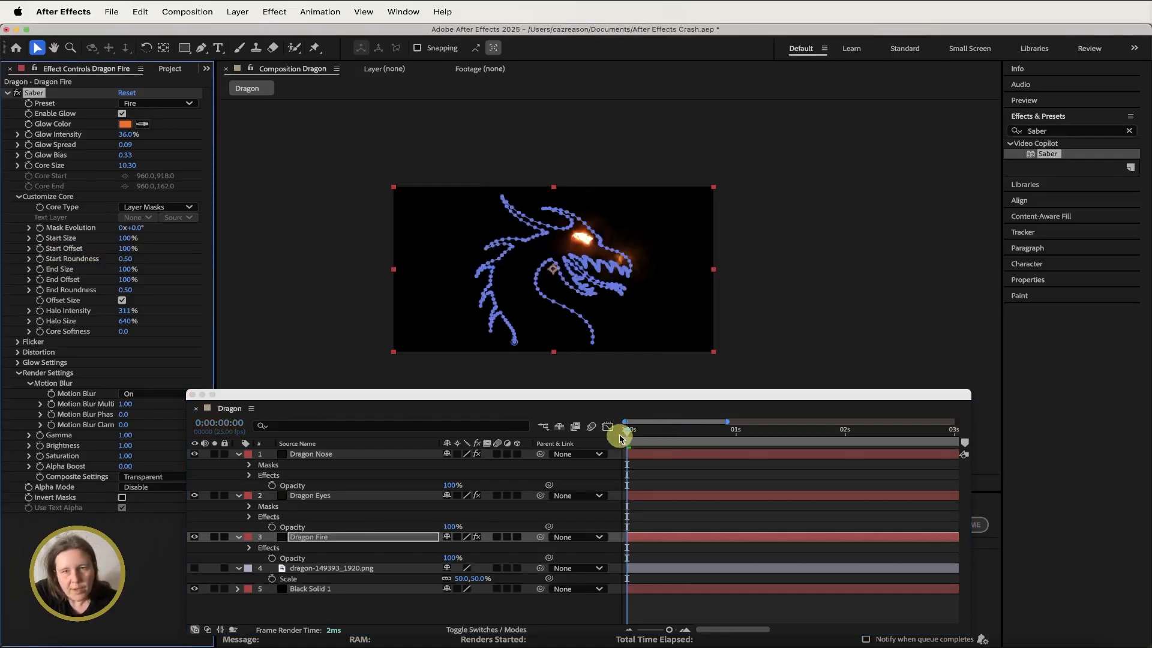
{"action": "left_click_drag", "start_coordinate": [621, 433], "coordinate": [737, 432]}
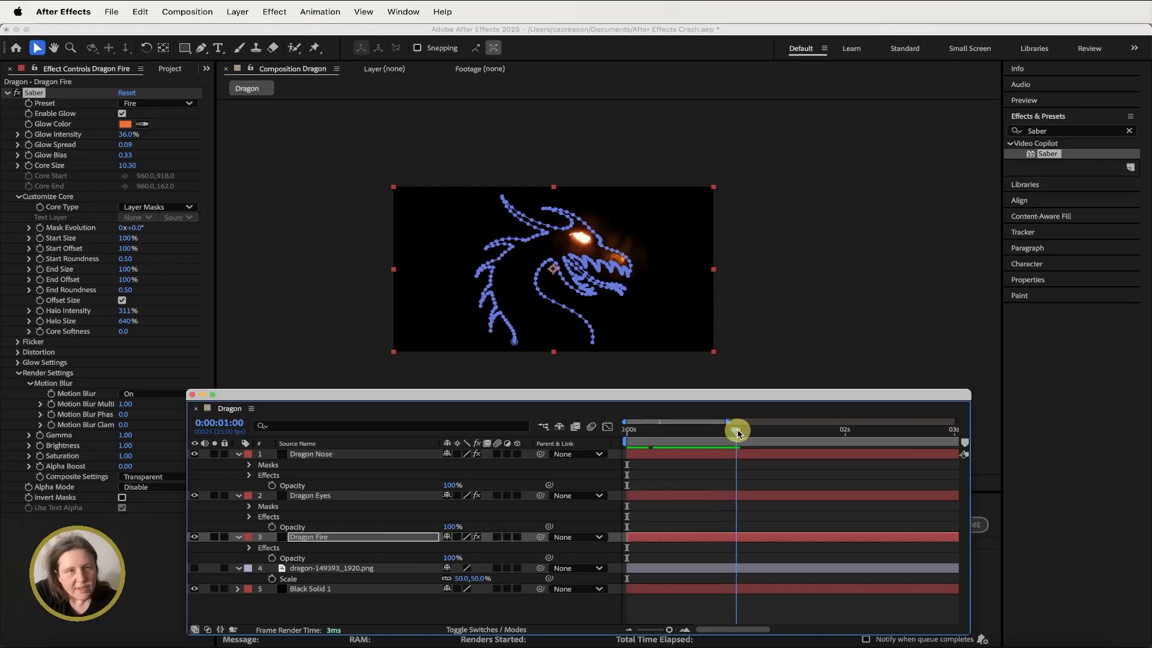
{"action": "left_click", "coordinate": [41, 251]}
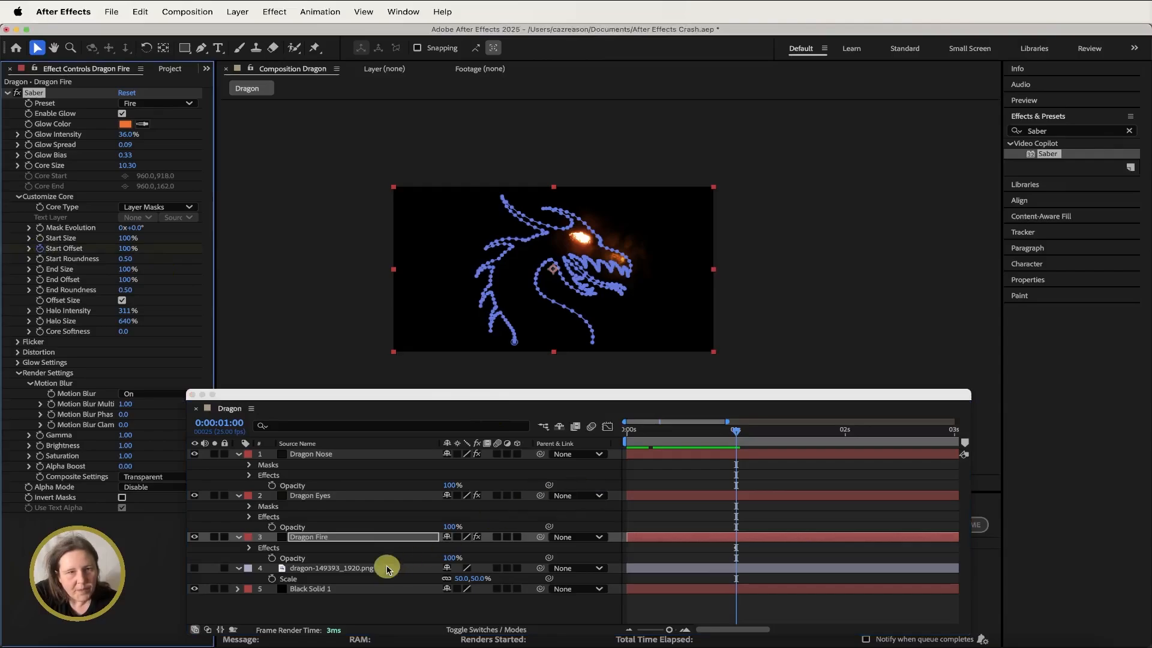
- Reveal the animated Start Offset property under the Dragon Fire layer in the timeline
{"action": "left_click", "coordinate": [361, 537]}
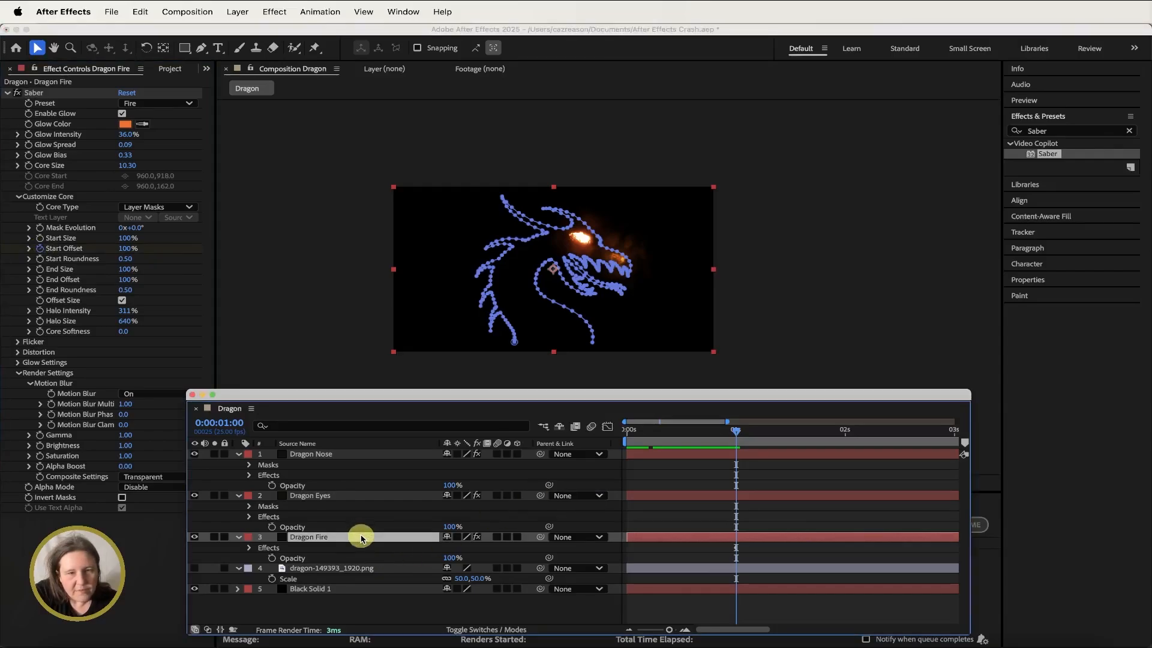
{"action": "key", "text": "u"}
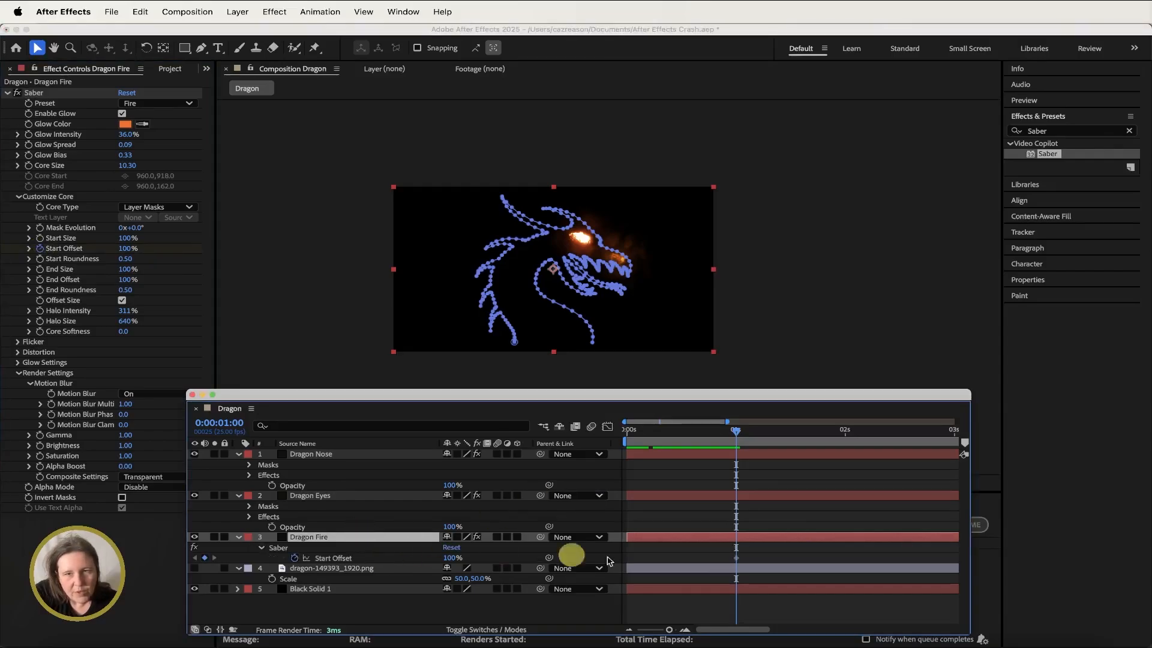
{"action": "left_click", "coordinate": [737, 558]}
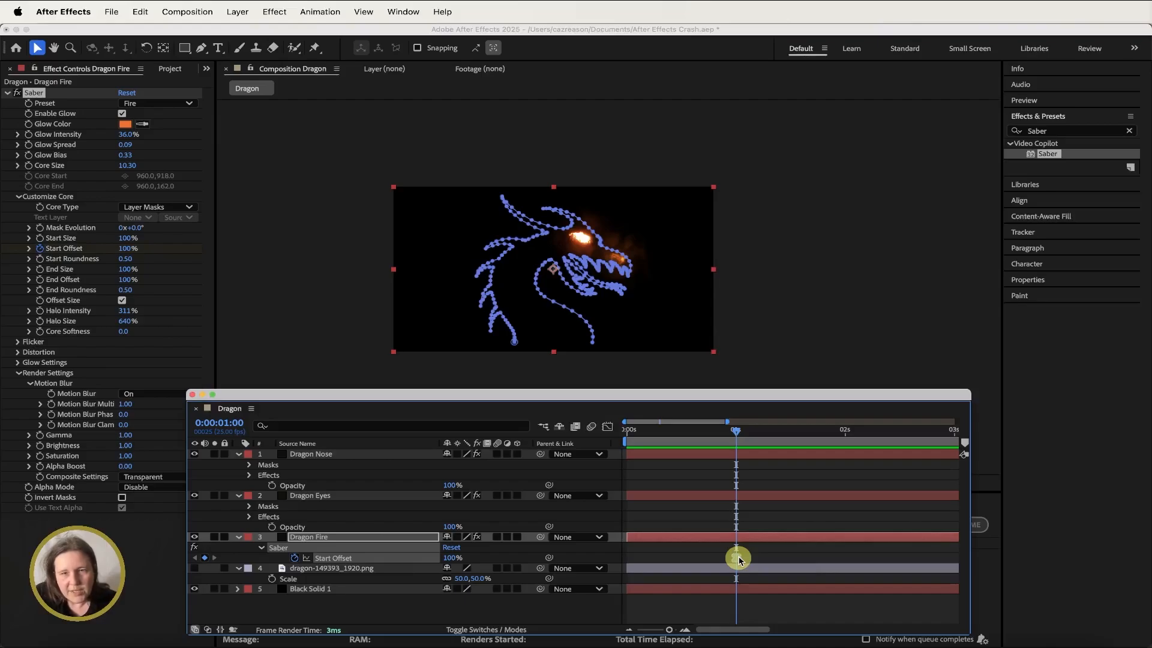
{"action": "left_click", "coordinate": [736, 558]}
{"action": "left_click_drag", "start_coordinate": [667, 631], "coordinate": [659, 633]}
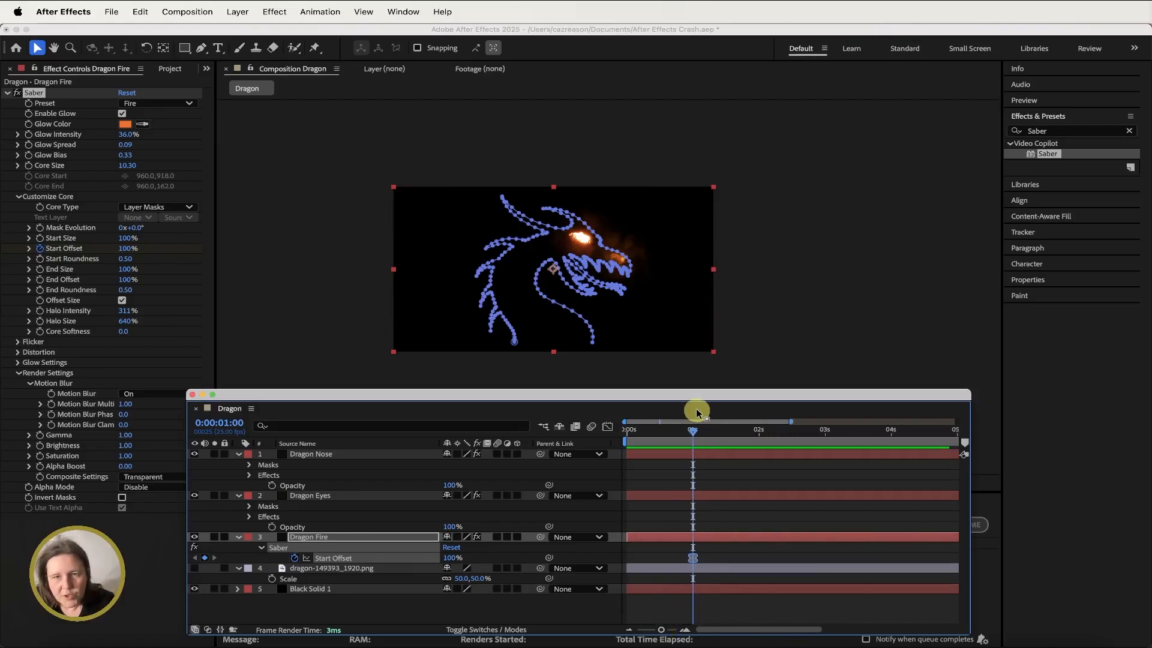
- At 3 seconds, set Dragon Fire's Start Offset to 0% to keyframe the burn-in
{"action": "left_click_drag", "start_coordinate": [693, 433], "coordinate": [823, 433]}
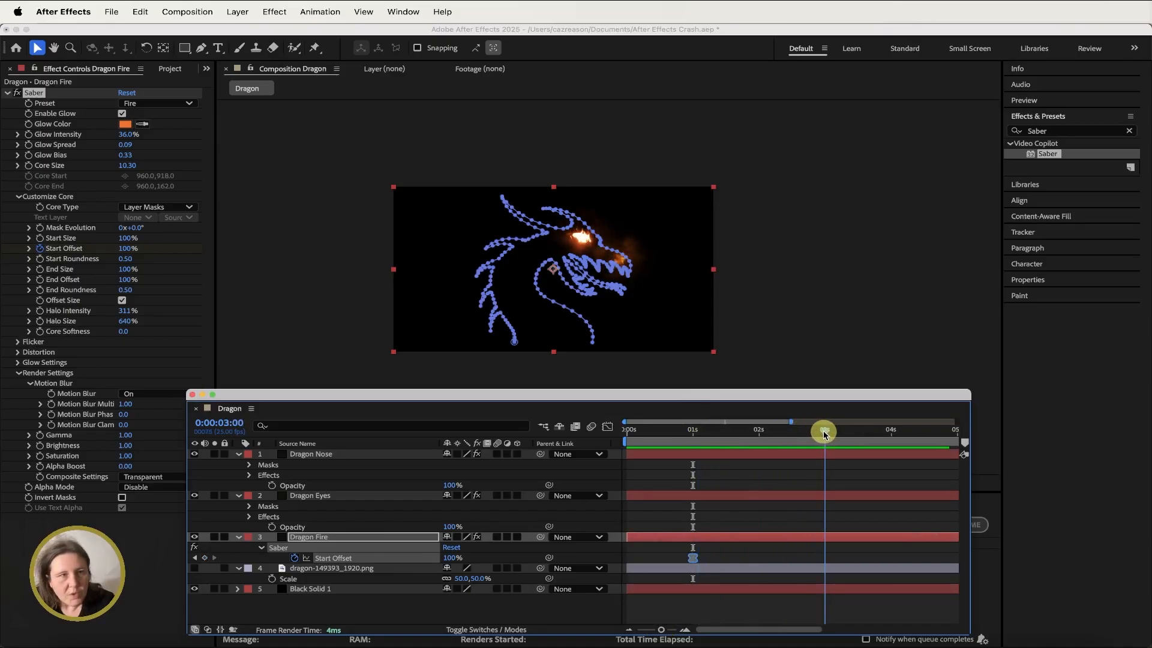
{"action": "left_click", "coordinate": [124, 249]}
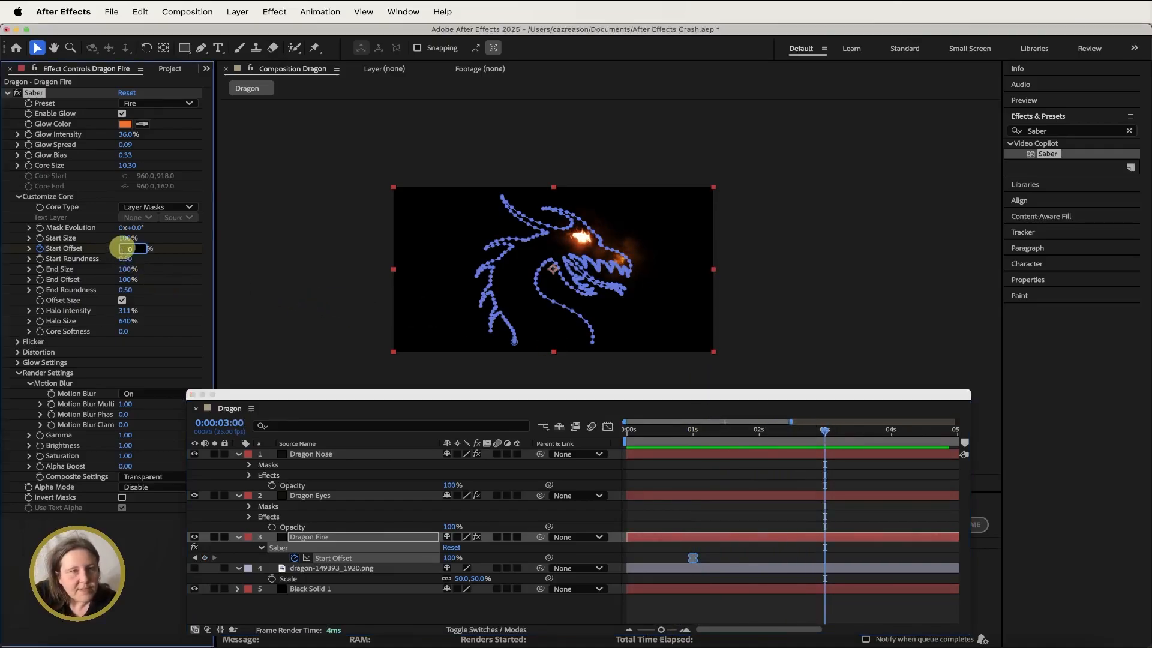
{"action": "type", "text": "0"}
{"action": "key", "text": "Return"}
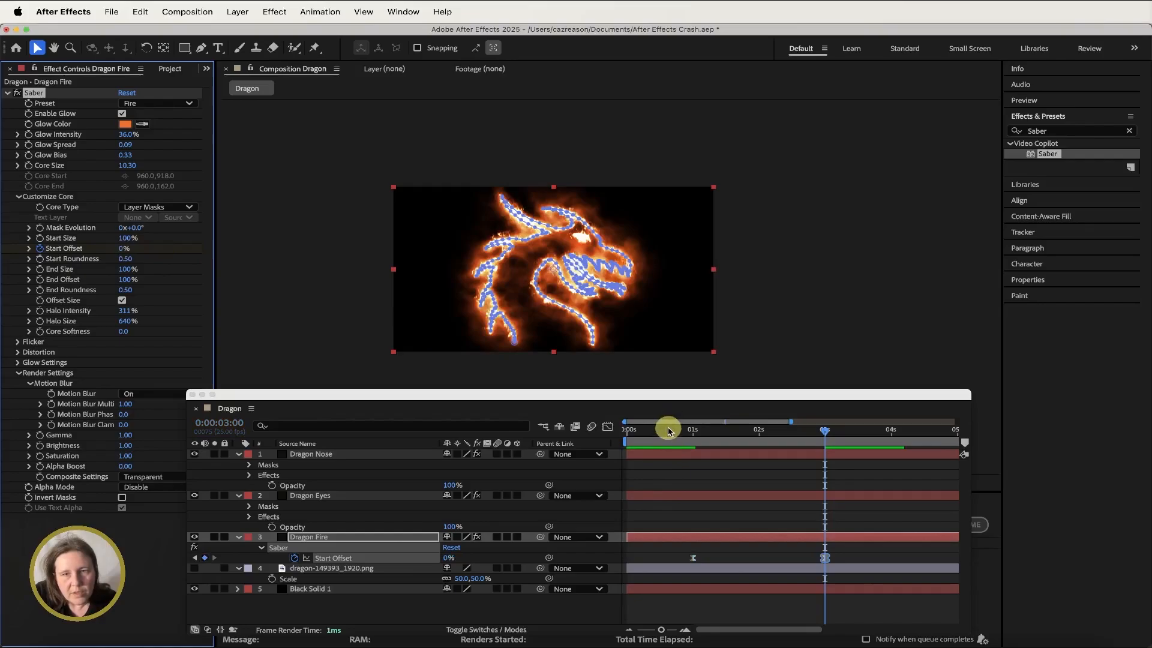
- Preview the Start Offset animation by playing and scrubbing through the first seconds of the timeline
{"action": "mouse_move", "coordinate": [669, 431]}
{"action": "left_mouse_down"}
{"action": "mouse_move", "coordinate": [699, 433]}
{"action": "mouse_move", "coordinate": [676, 433]}
{"action": "left_mouse_up"}
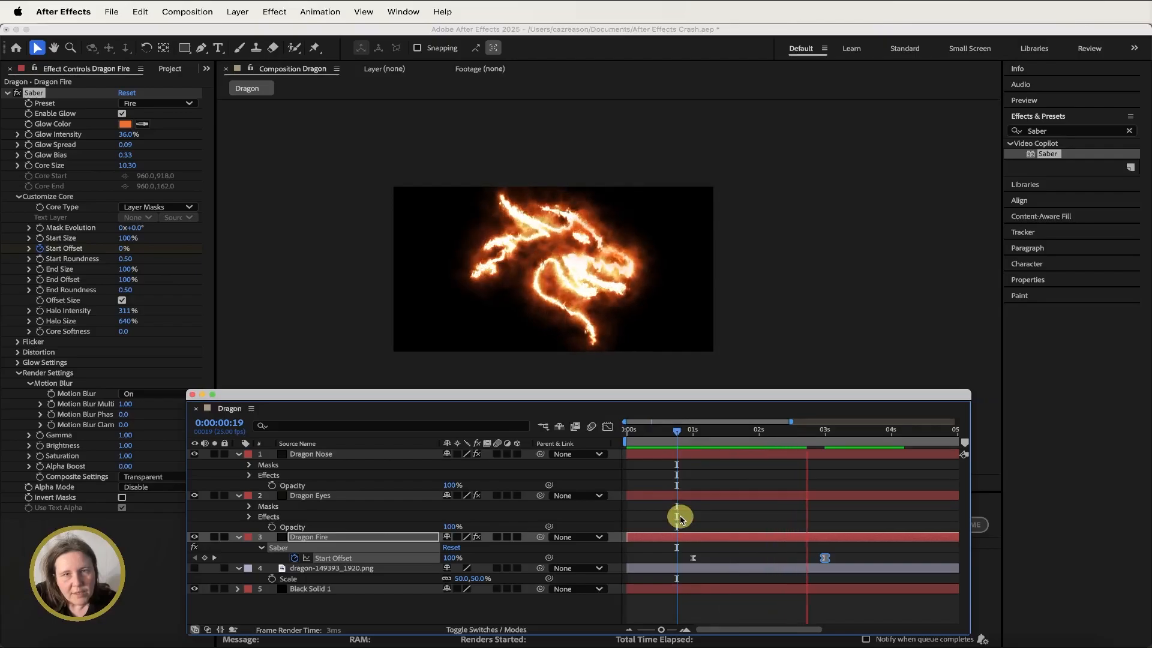
{"action": "key", "text": "space"}
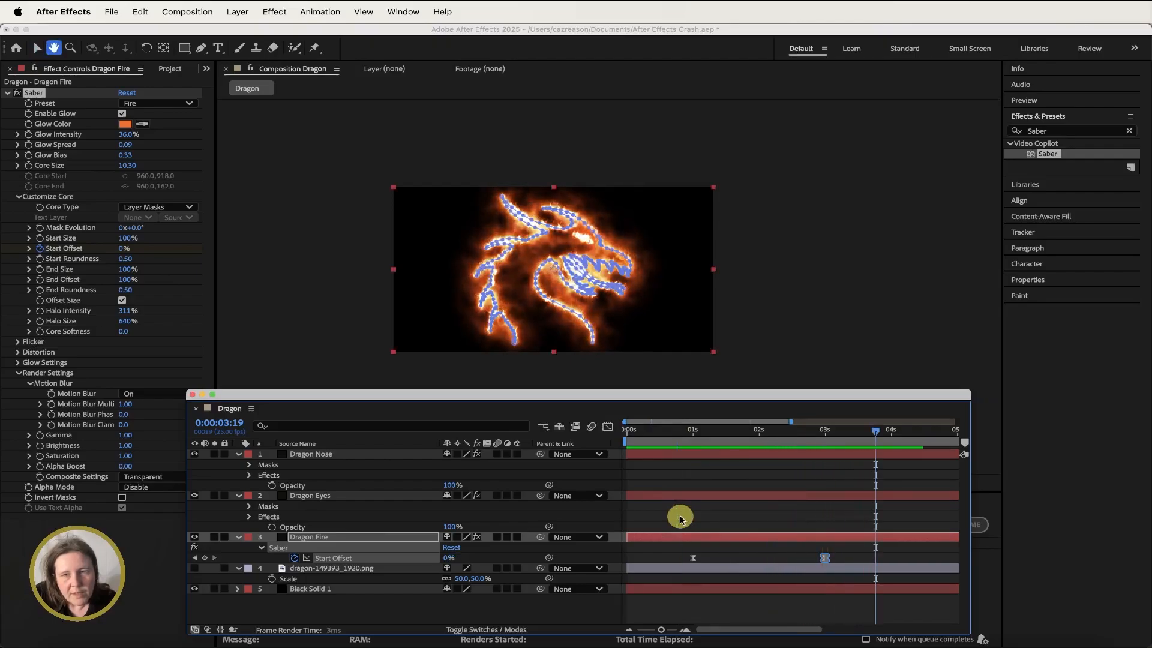
{"action": "left_click", "coordinate": [671, 430]}
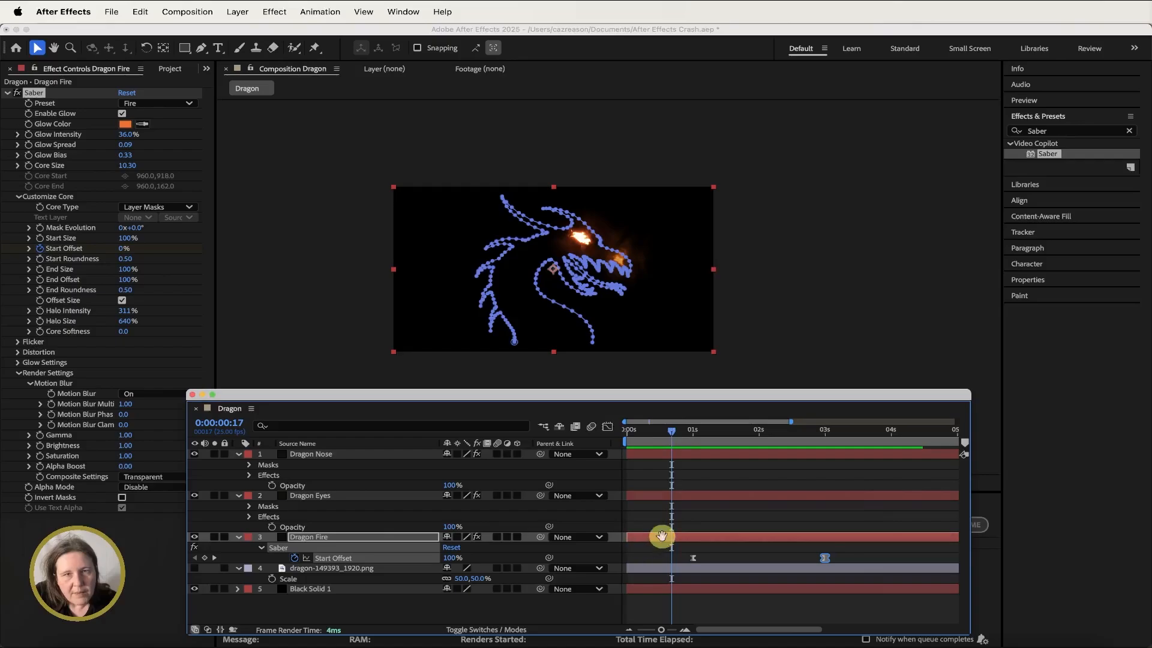
{"action": "key", "text": "space"}
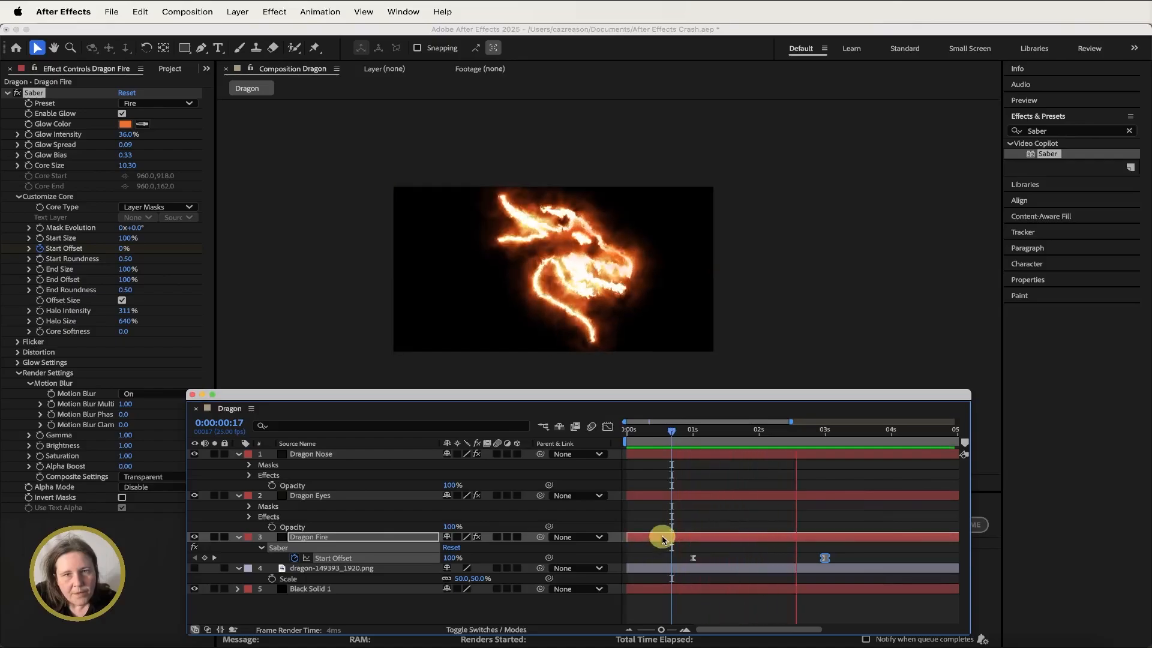
{"action": "key", "text": "space"}
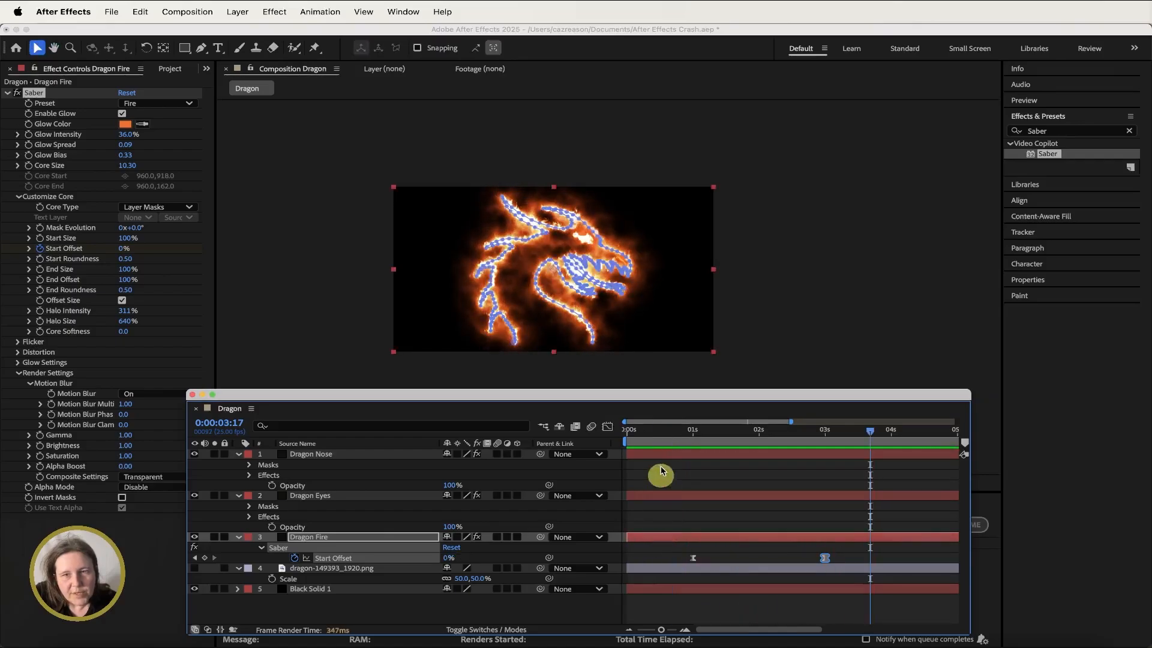
{"action": "left_click", "coordinate": [710, 432]}
{"action": "mouse_move", "coordinate": [711, 432]}
{"action": "left_mouse_down"}
{"action": "mouse_move", "coordinate": [678, 432]}
{"action": "mouse_move", "coordinate": [833, 432]}
{"action": "left_mouse_up"}
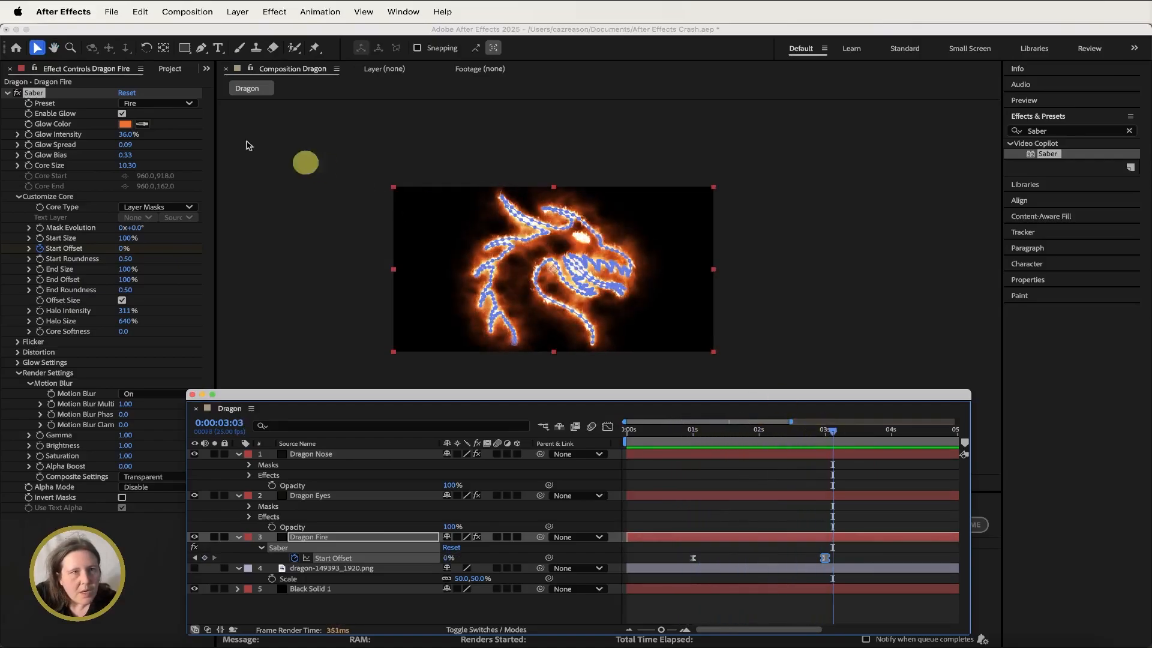
- Change the Dragon Fire Saber glow color to green
{"action": "left_click", "coordinate": [125, 124]}
{"action": "mouse_move", "coordinate": [485, 282]}
{"action": "left_mouse_down"}
{"action": "mouse_move", "coordinate": [484, 270]}
{"action": "mouse_move", "coordinate": [486, 285]}
{"action": "left_mouse_up"}
{"action": "left_click", "coordinate": [714, 270]}
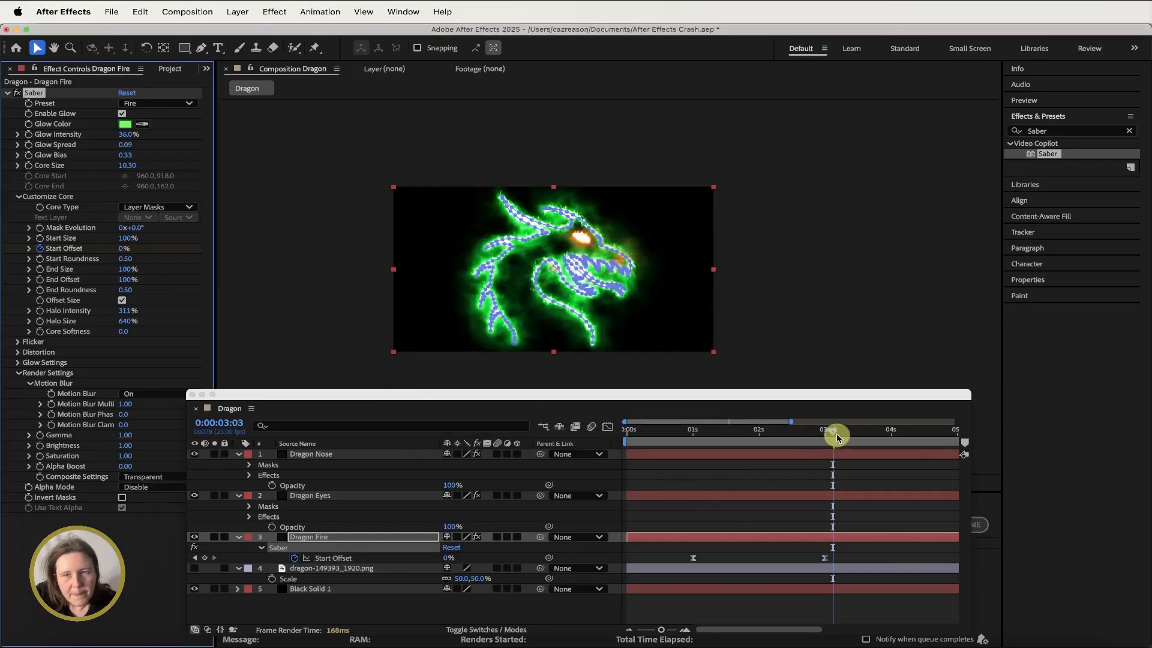
{"action": "left_click_drag", "start_coordinate": [837, 436], "coordinate": [828, 435]}
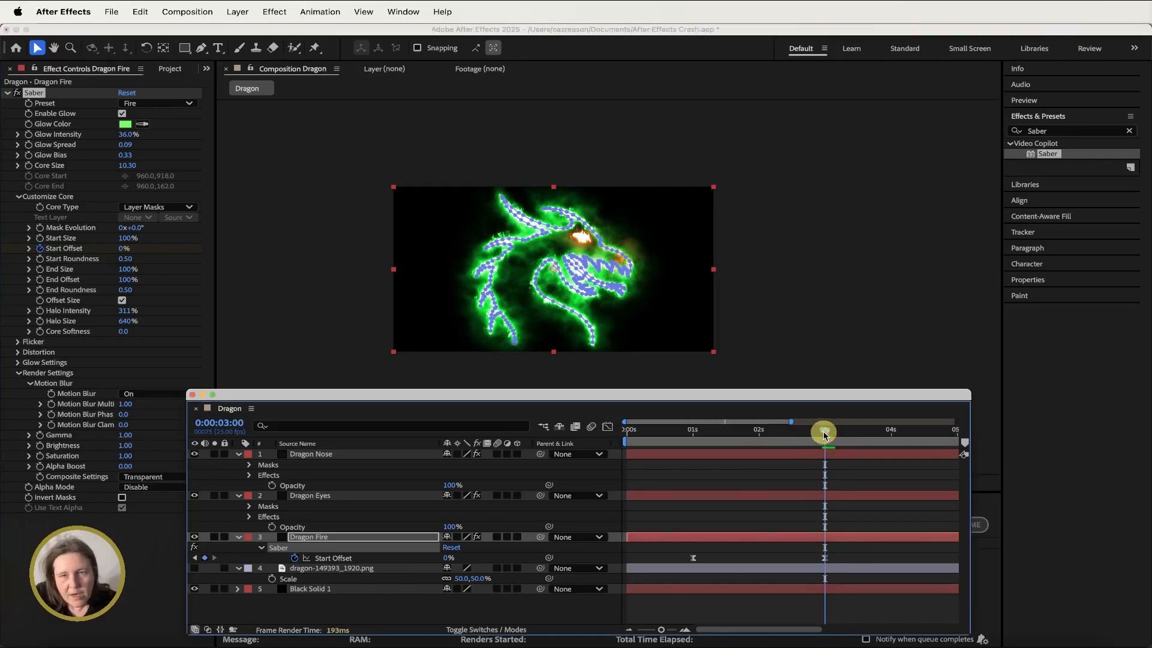
- Add an Opacity keyframe at 100% to the Dragon Eyes layer at 3 seconds
{"action": "left_click", "coordinate": [342, 499]}
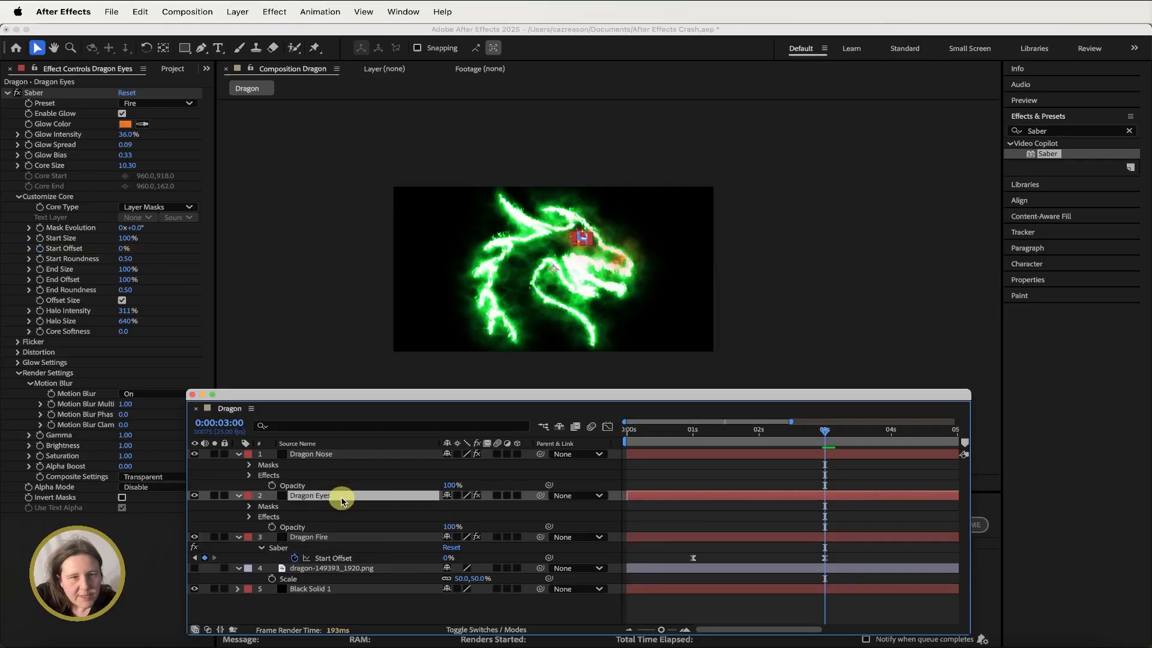
{"action": "key", "text": "t"}
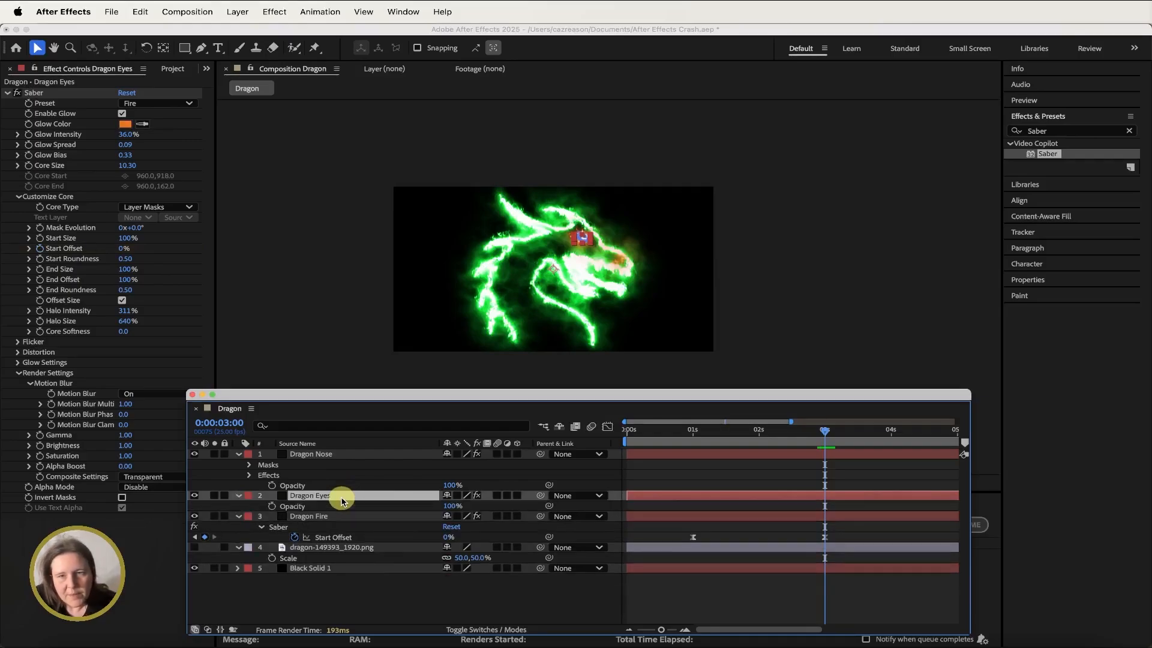
{"action": "left_click", "coordinate": [272, 507]}
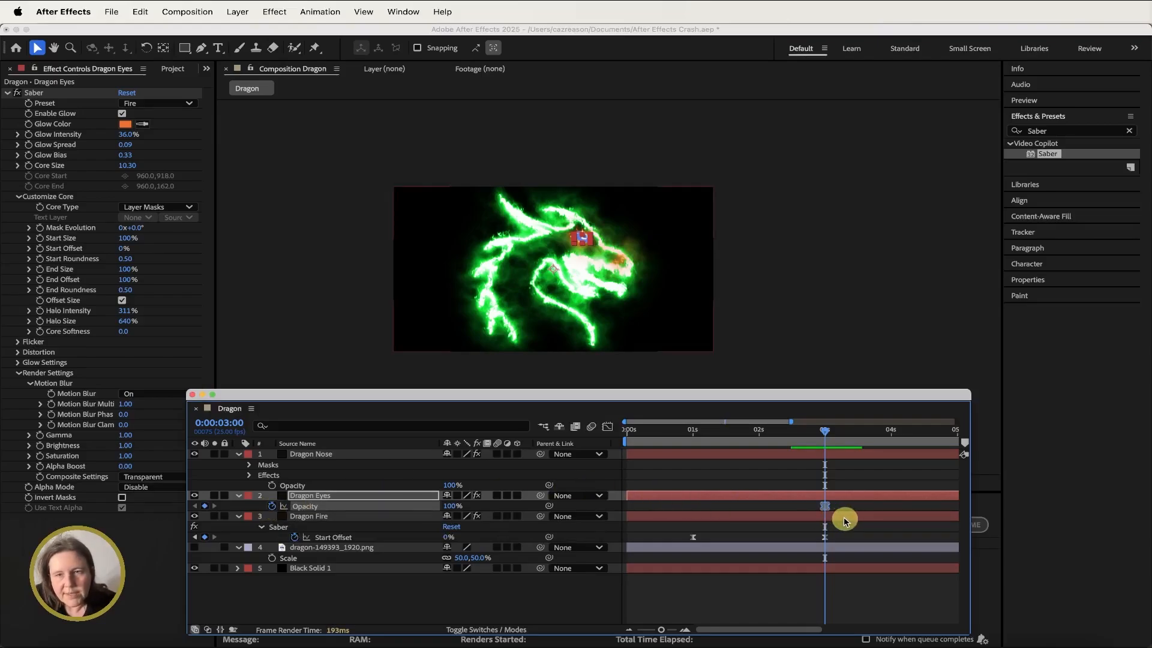
- At 4 seconds, set the Dragon Eyes layer's Opacity to 0%
{"action": "scroll", "coordinate": [784, 485], "scroll_direction": "right", "scroll_amount": 3}
{"action": "left_click_drag", "start_coordinate": [748, 431], "coordinate": [813, 430]}
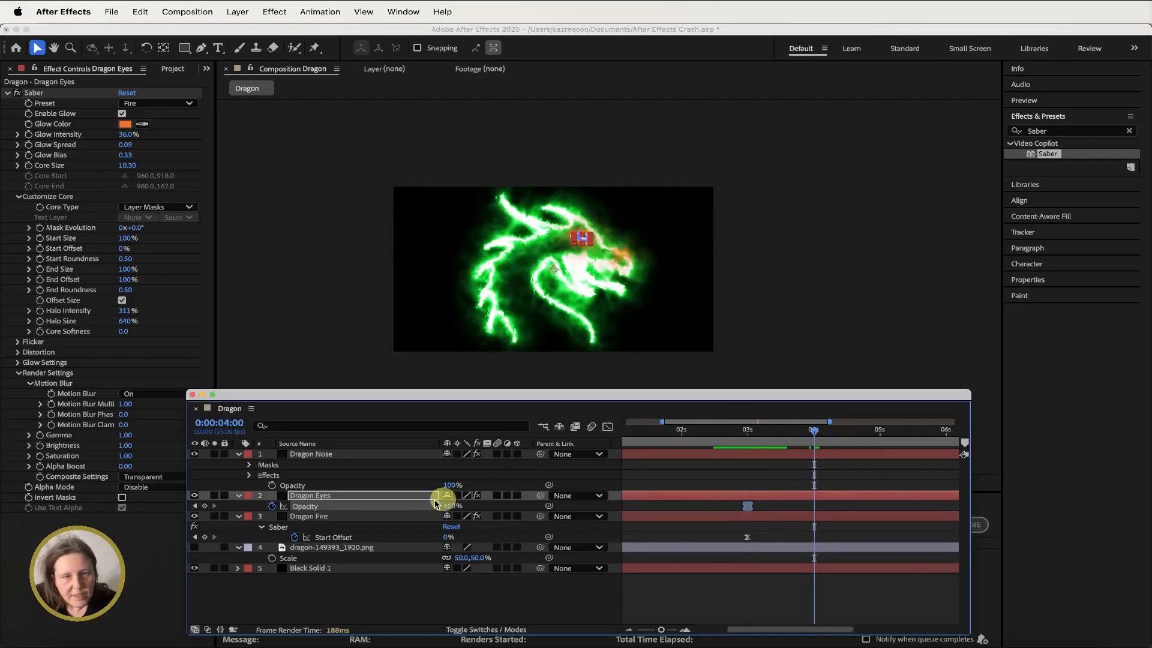
{"action": "key", "text": "Return"}
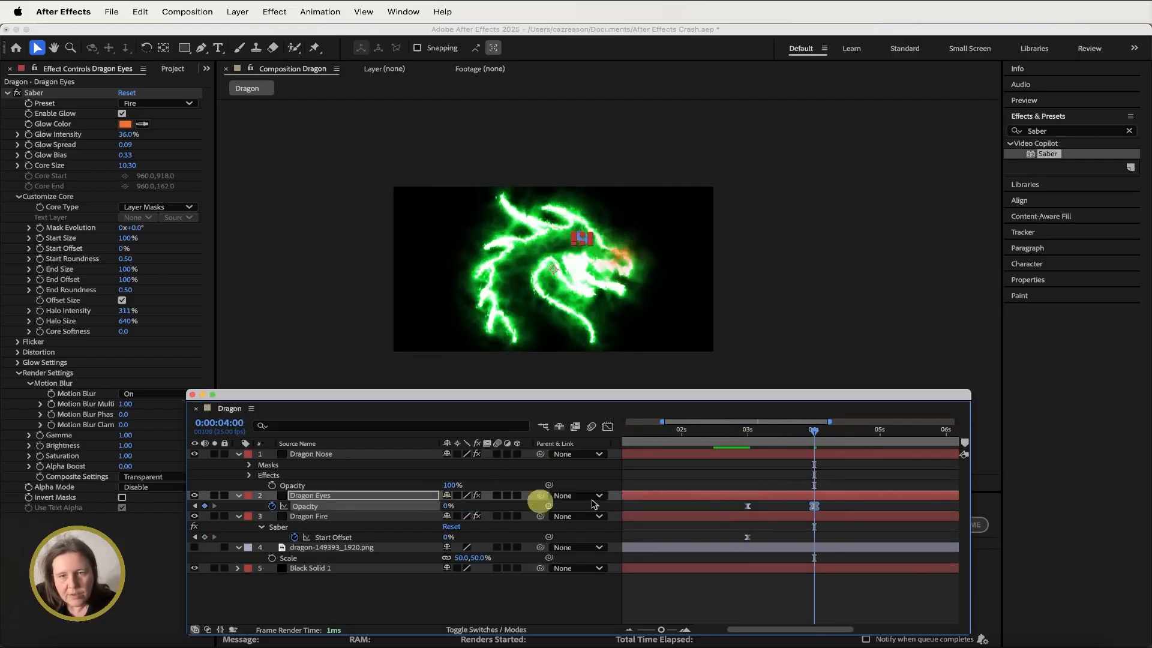
- Time-reverse the Dragon Eyes opacity keyframes so the eyes fade in
{"action": "right_click", "coordinate": [747, 508]}
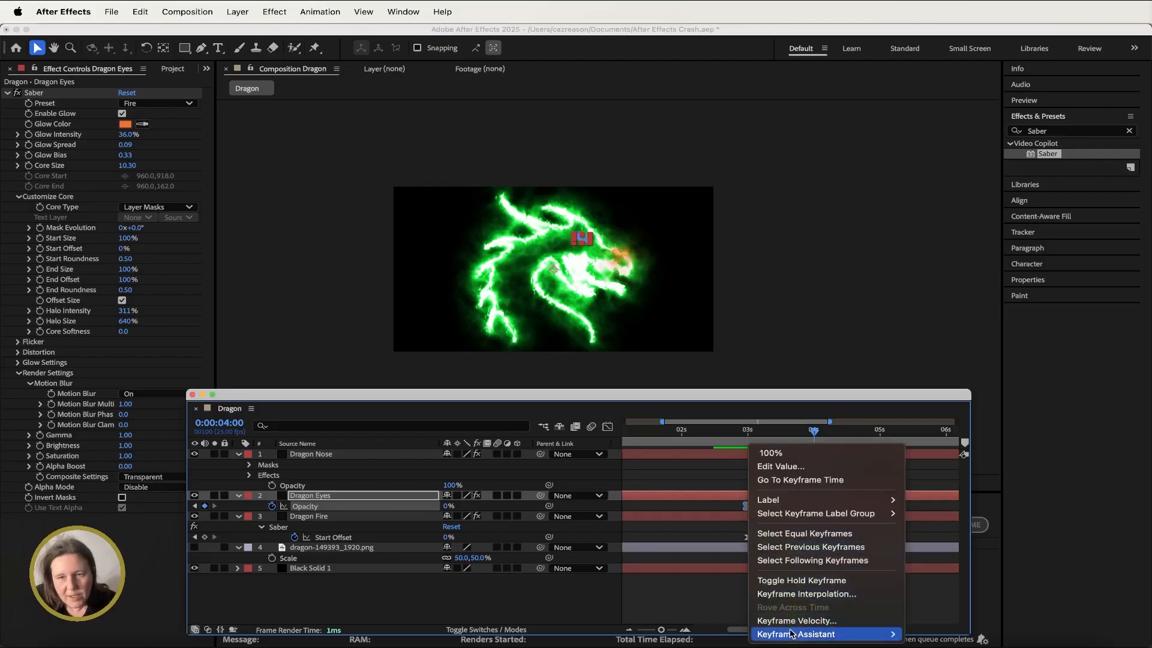
{"action": "mouse_move", "coordinate": [792, 635]}
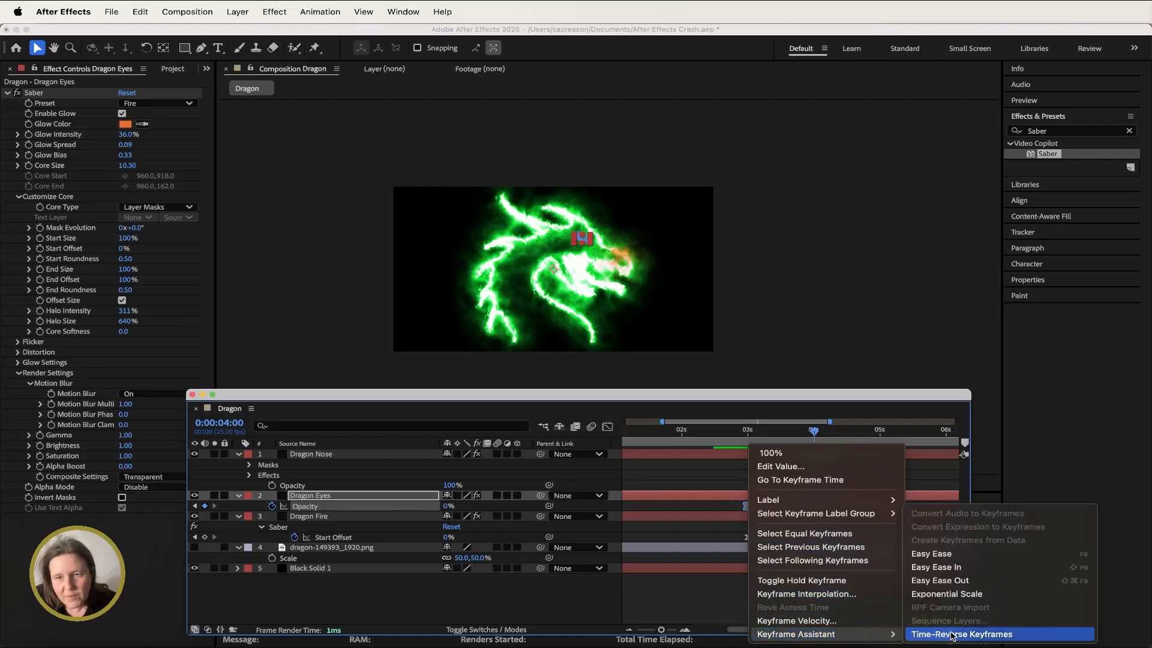
{"action": "left_click", "coordinate": [952, 634]}
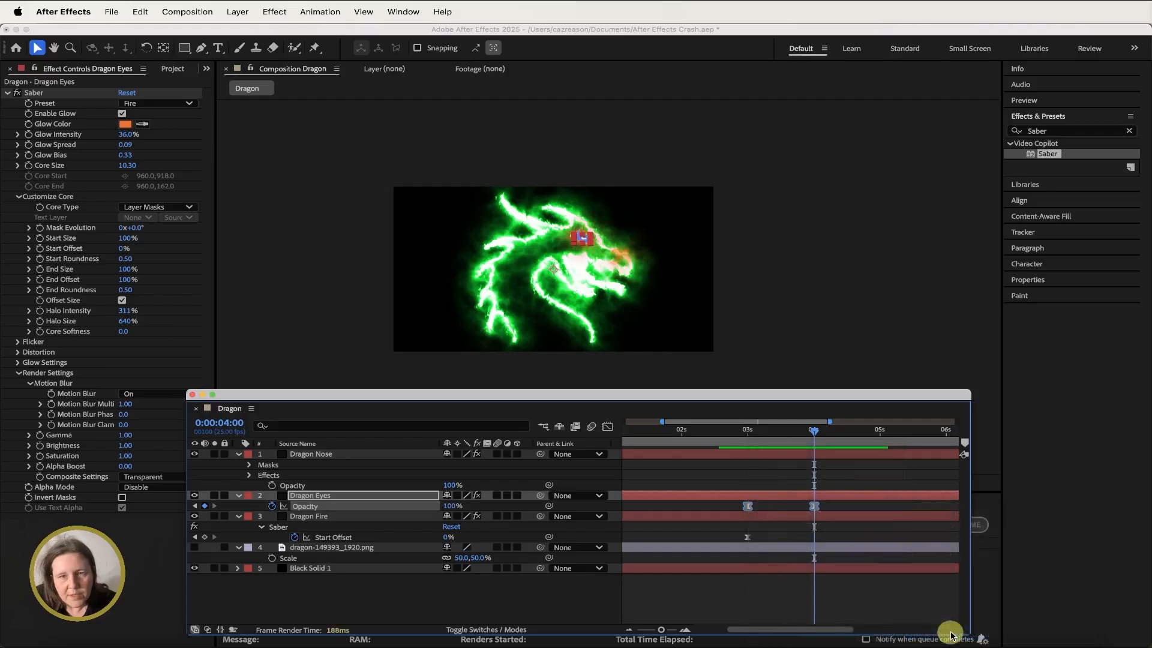
- Preview the Dragon Eyes fade between 3 and 4 seconds, returning to the 4-second mark
{"action": "left_click", "coordinate": [730, 431]}
{"action": "key", "text": "space"}
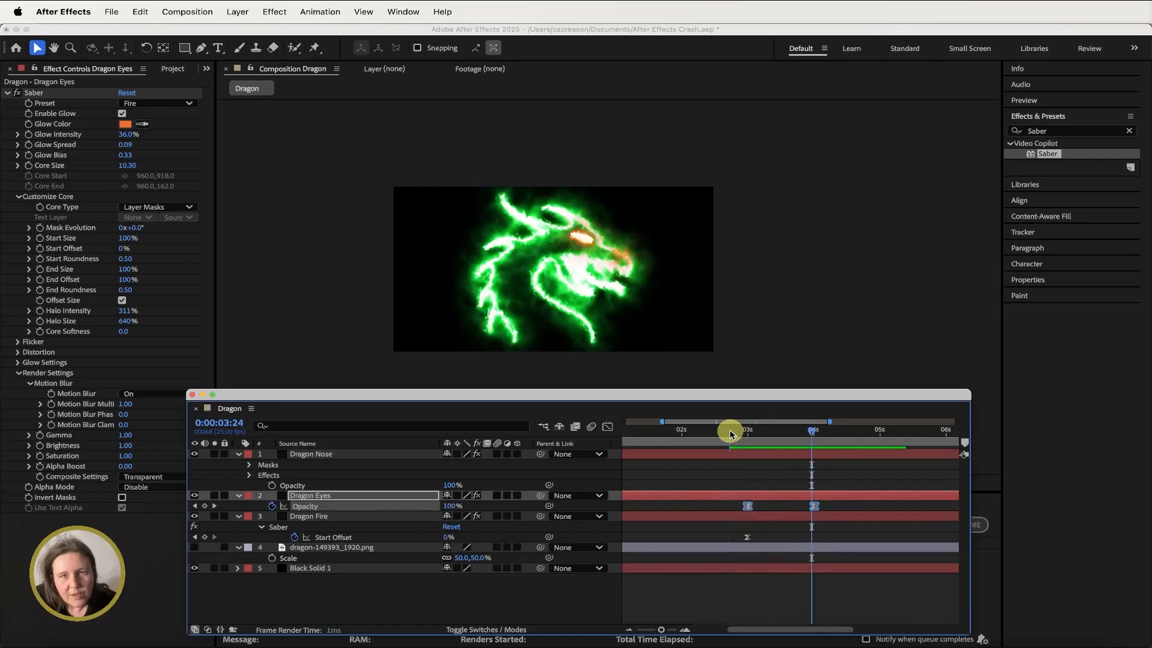
{"action": "left_click", "coordinate": [815, 430]}
{"action": "left_click", "coordinate": [813, 432]}
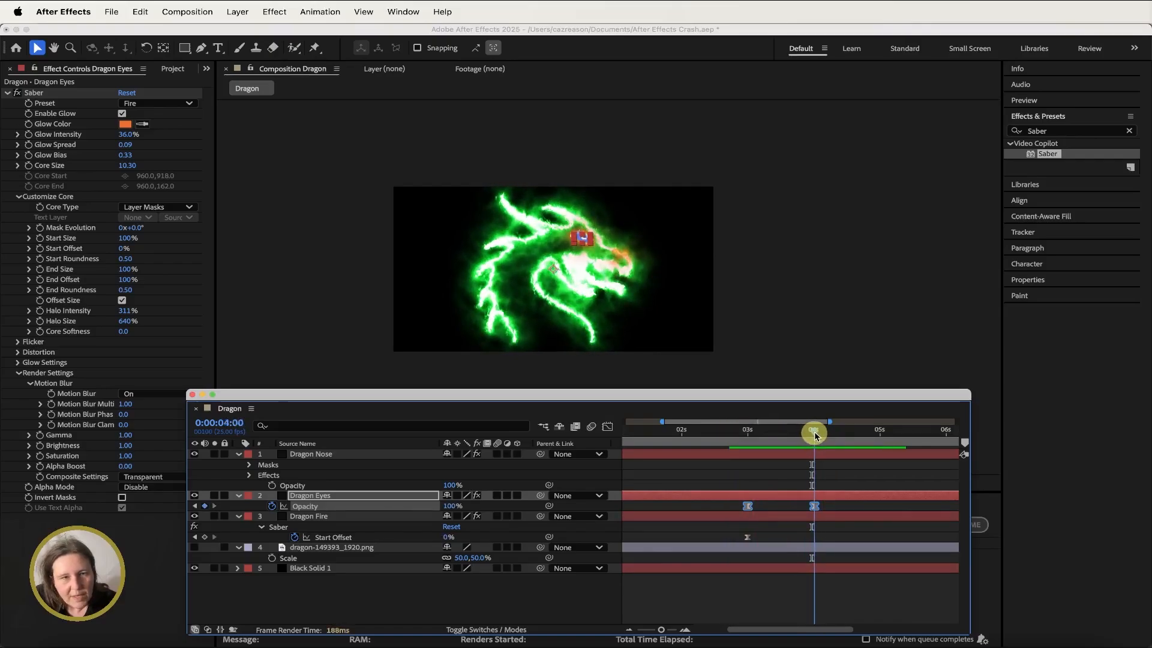
- Keyframe the Dragon Nose layer's Opacity at 100% at 4 seconds and 0% at 5 seconds
{"action": "left_click", "coordinate": [371, 455]}
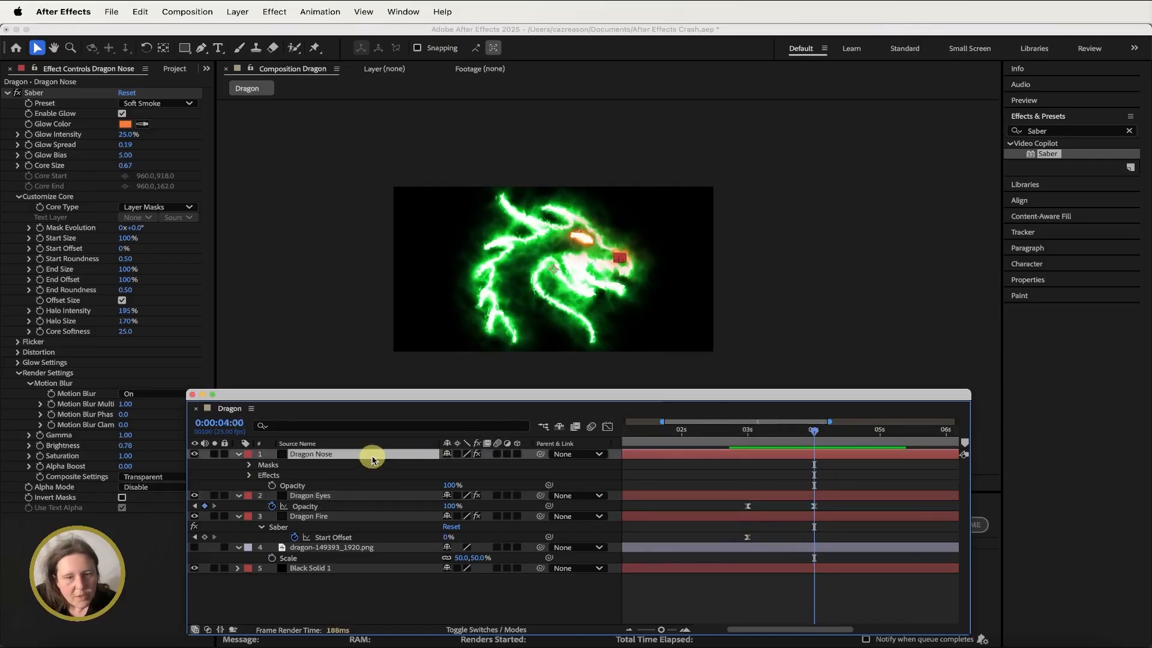
{"action": "key", "text": "t"}
{"action": "key", "text": "t"}
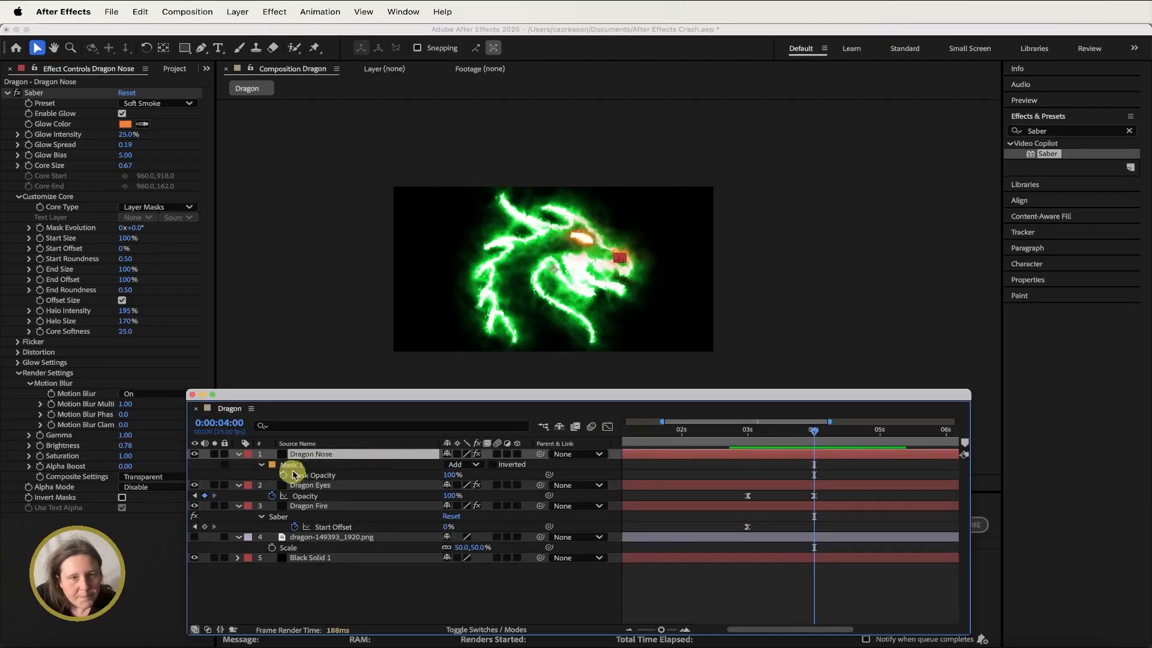
{"action": "key", "text": "t"}
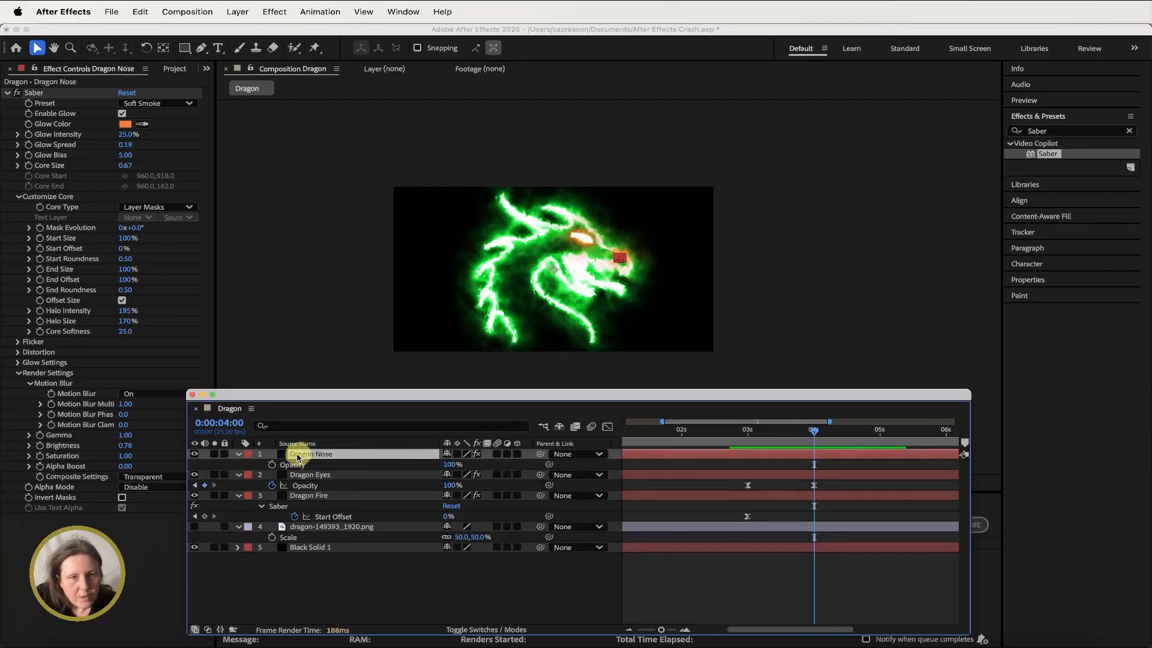
{"action": "left_click", "coordinate": [272, 465]}
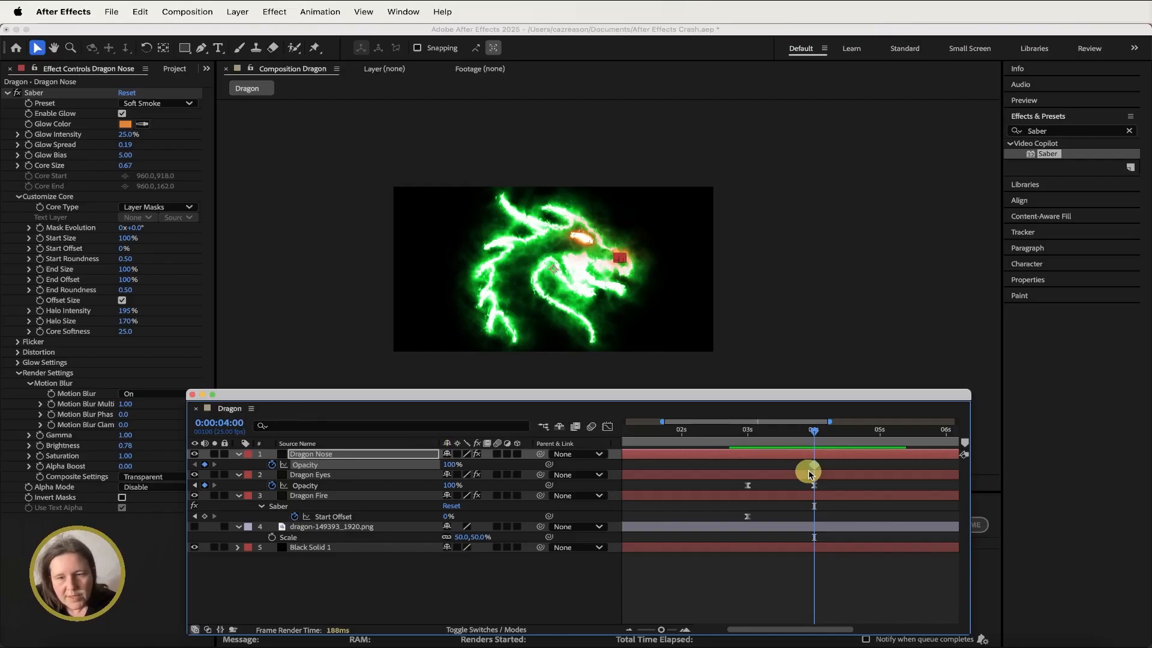
{"action": "left_click", "coordinate": [879, 430]}
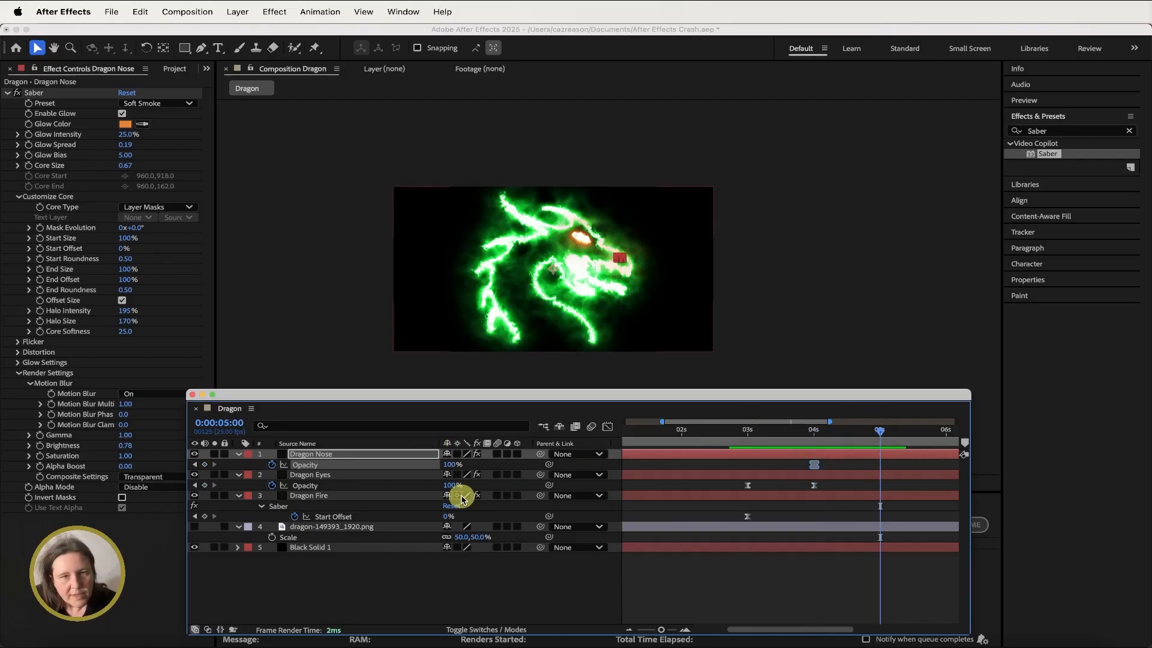
{"action": "type", "text": "0"}
{"action": "key", "text": "Return"}
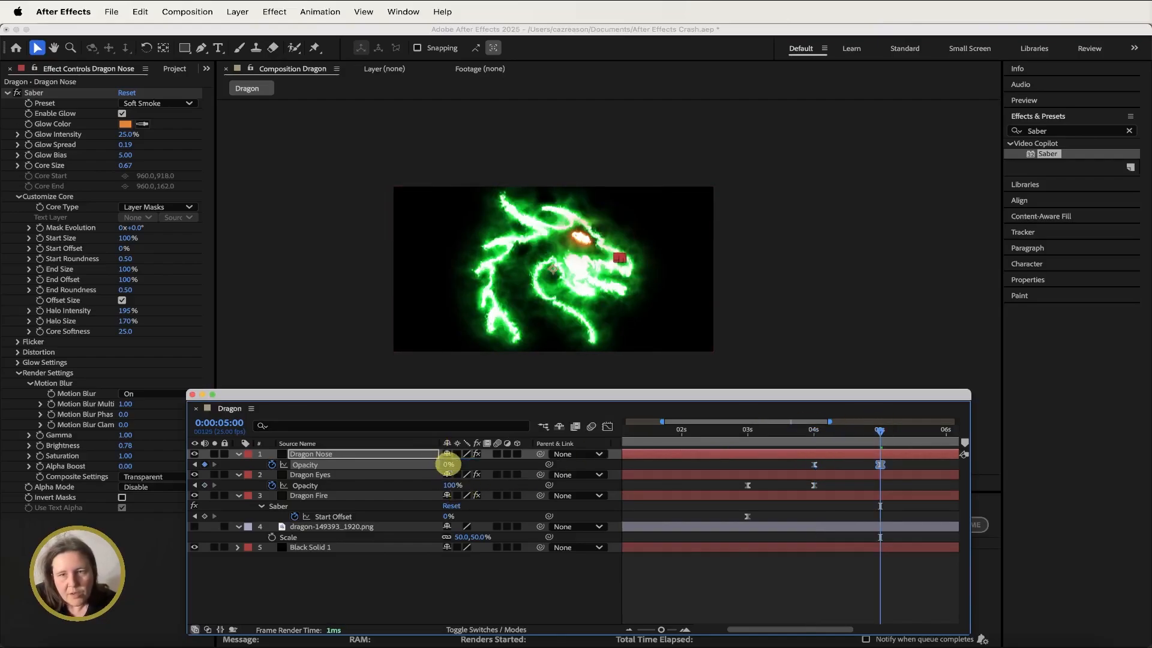
- Time-reverse the Dragon Nose opacity keyframes so the nose fades in
{"action": "right_click", "coordinate": [814, 467]}
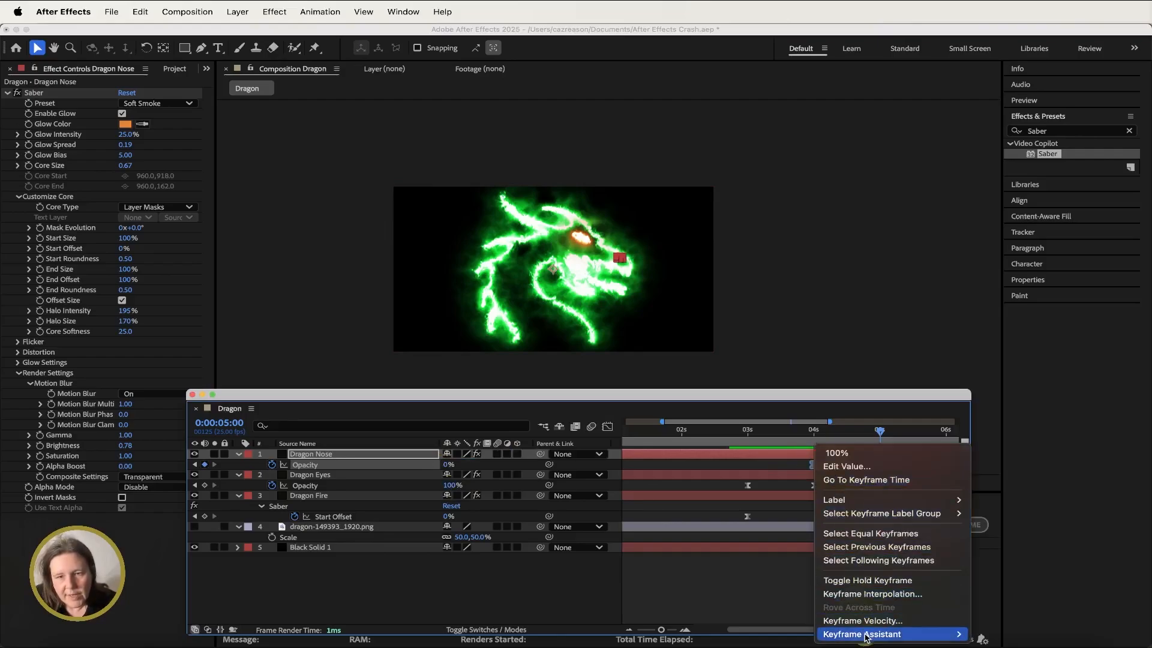
{"action": "mouse_move", "coordinate": [866, 636]}
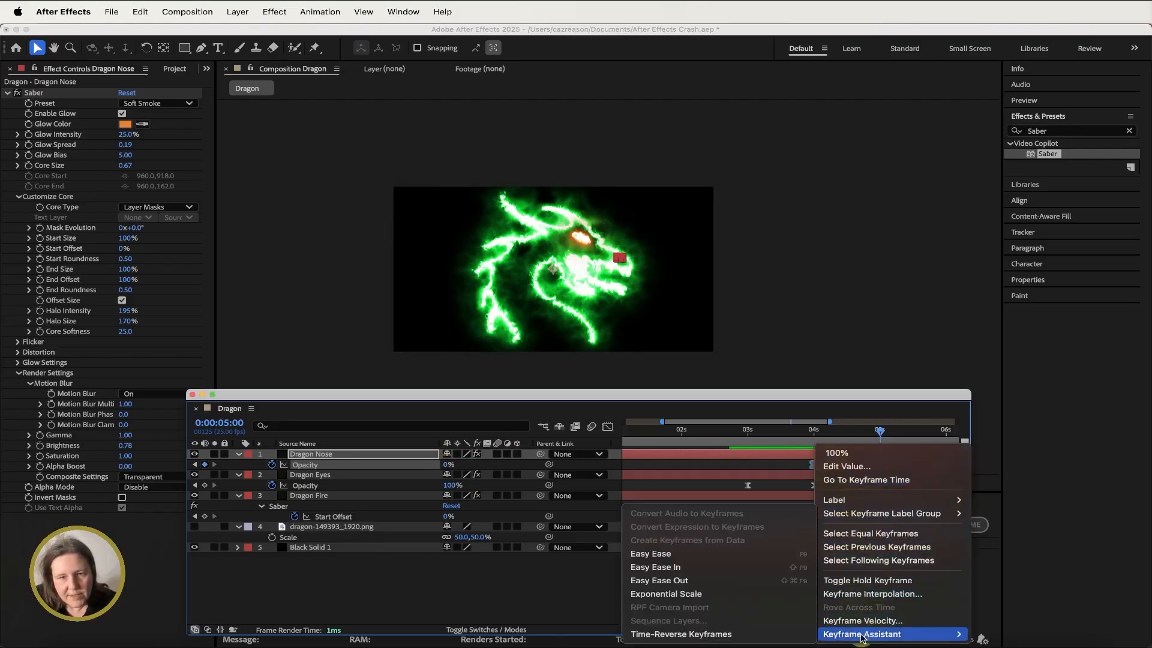
{"action": "left_click", "coordinate": [737, 634]}
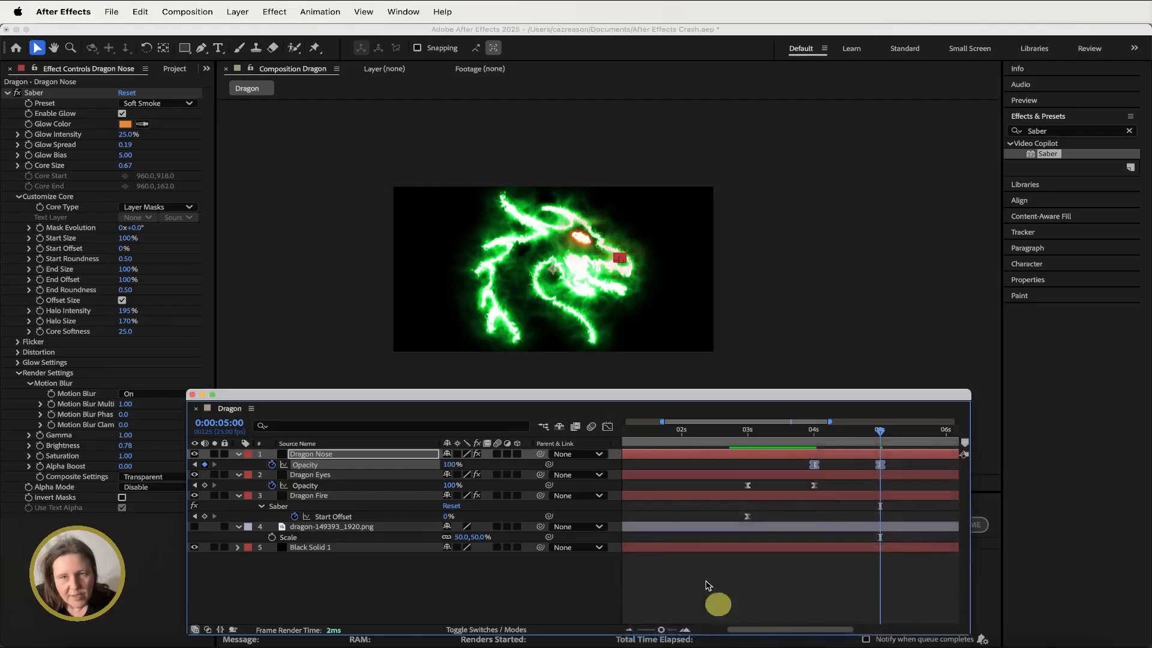
- Select the dragon-149393_1920.png layer and turn its visibility on
{"action": "mouse_move", "coordinate": [656, 431]}
{"action": "left_mouse_down"}
{"action": "mouse_move", "coordinate": [632, 432]}
{"action": "mouse_move", "coordinate": [913, 430]}
{"action": "mouse_move", "coordinate": [655, 430]}
{"action": "left_mouse_up"}
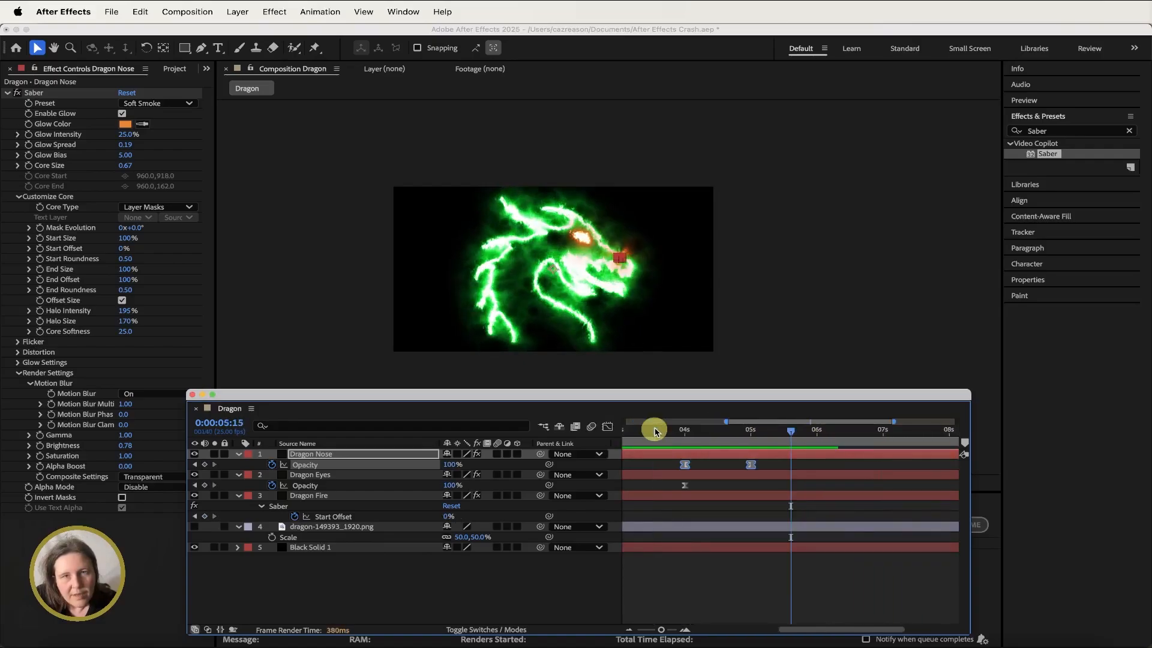
{"action": "scroll", "coordinate": [681, 485], "scroll_direction": "left", "scroll_amount": 5}
{"action": "left_click", "coordinate": [309, 530]}
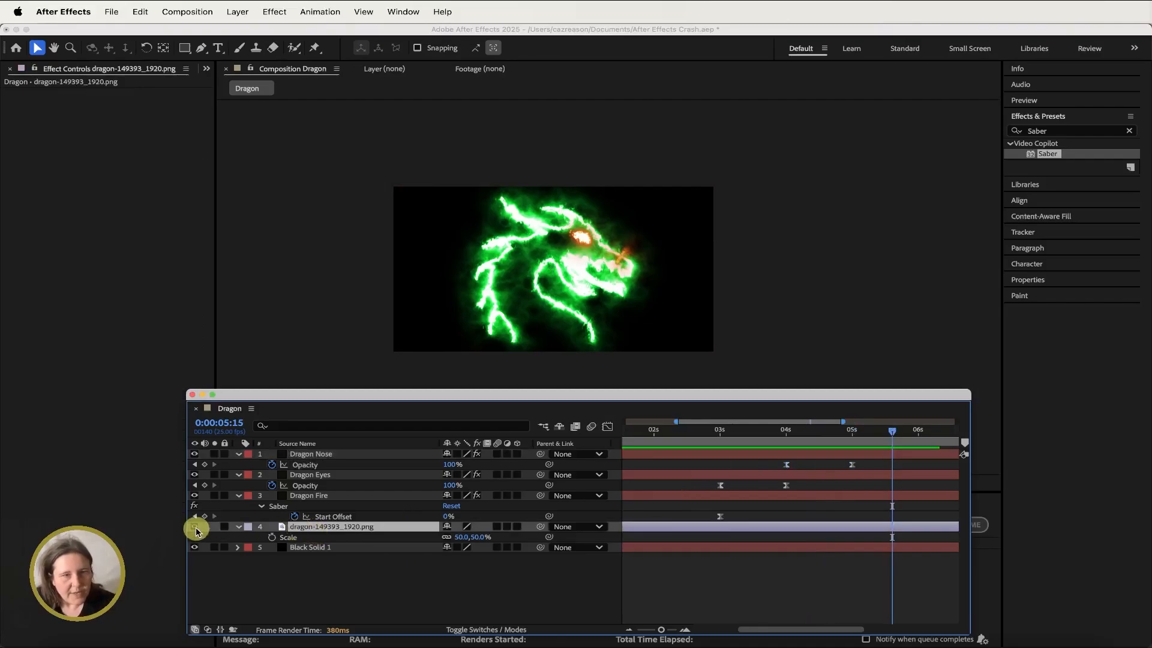
{"action": "left_click", "coordinate": [194, 529]}
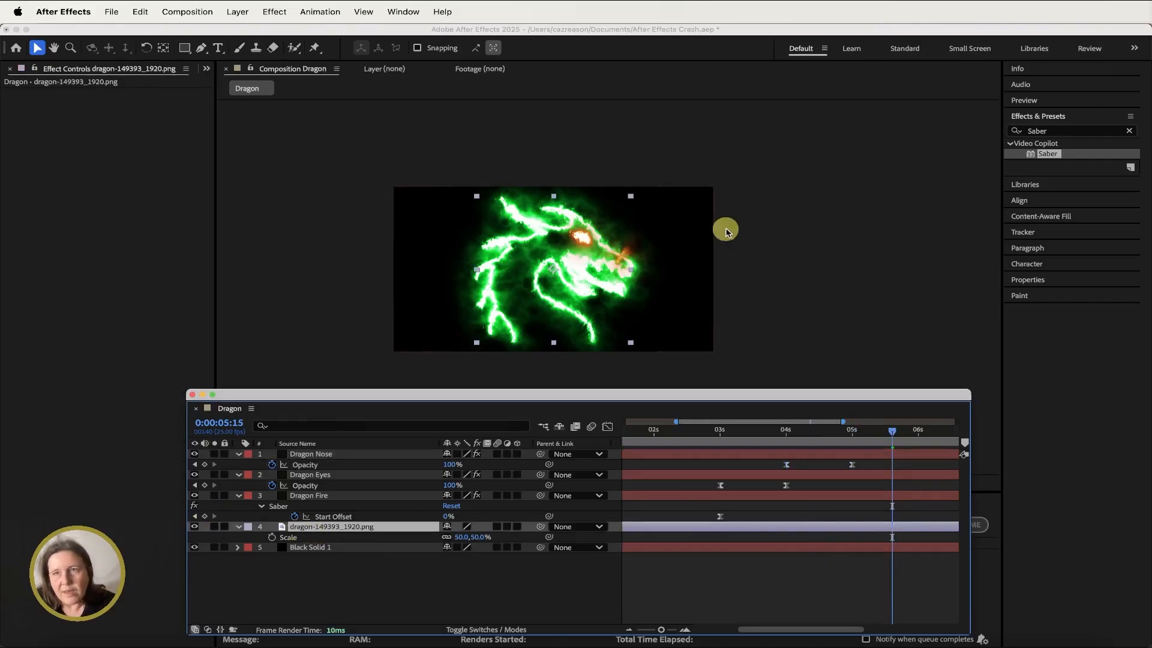
- Search the effects for Colorama and apply it to the dragon image layer
{"action": "left_click", "coordinate": [1046, 130]}
{"action": "left_click_drag", "start_coordinate": [1046, 131], "coordinate": [1024, 132]}
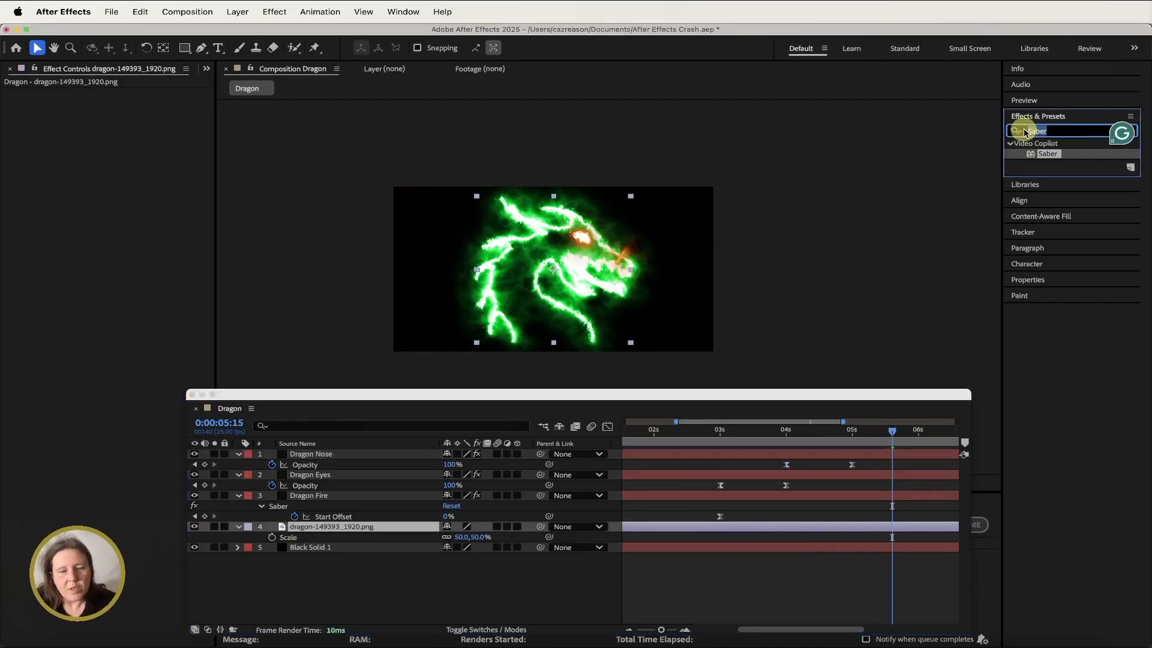
{"action": "type", "text": "c"}
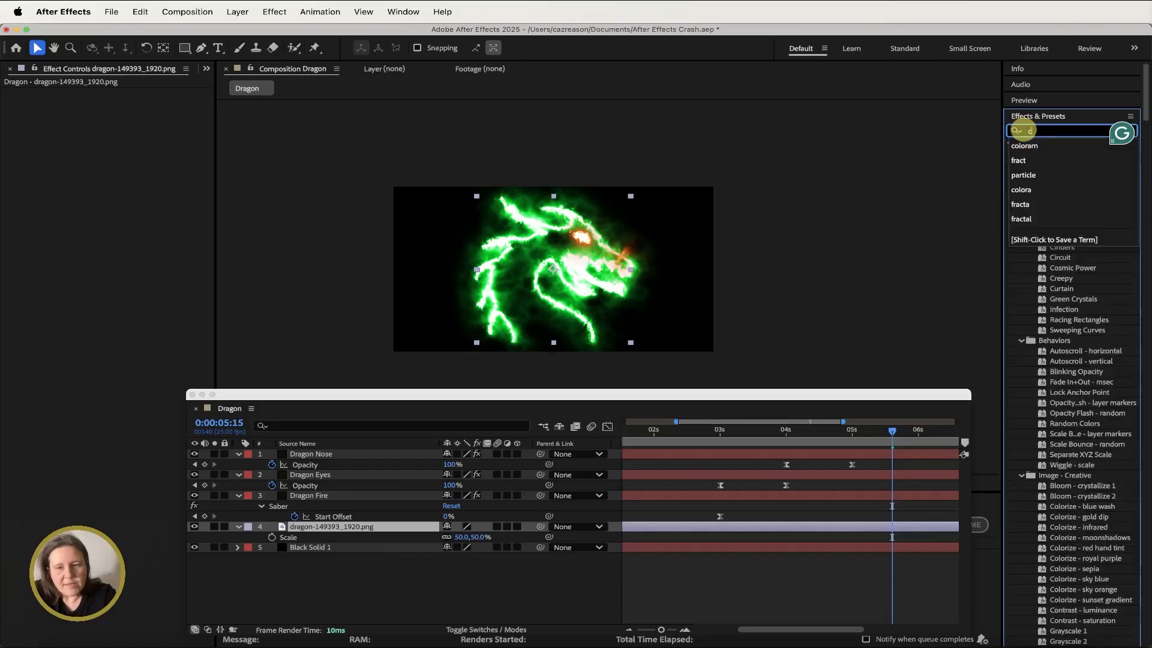
{"action": "type", "text": "olor"}
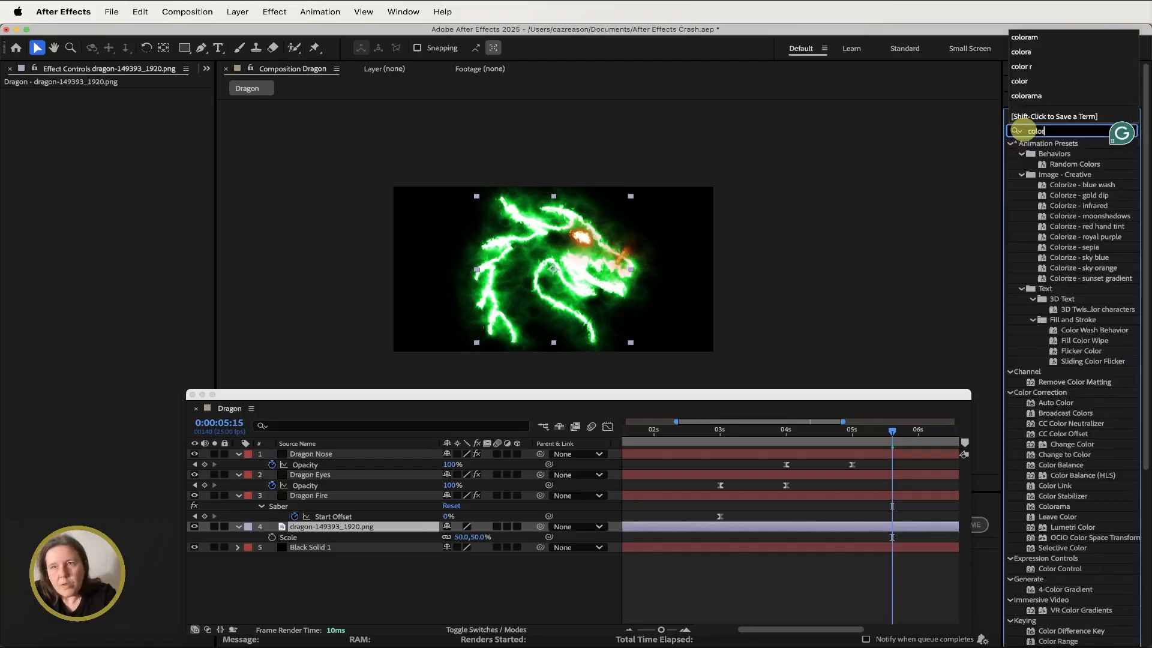
{"action": "type", "text": "am"}
{"action": "double_click", "coordinate": [1054, 153]}
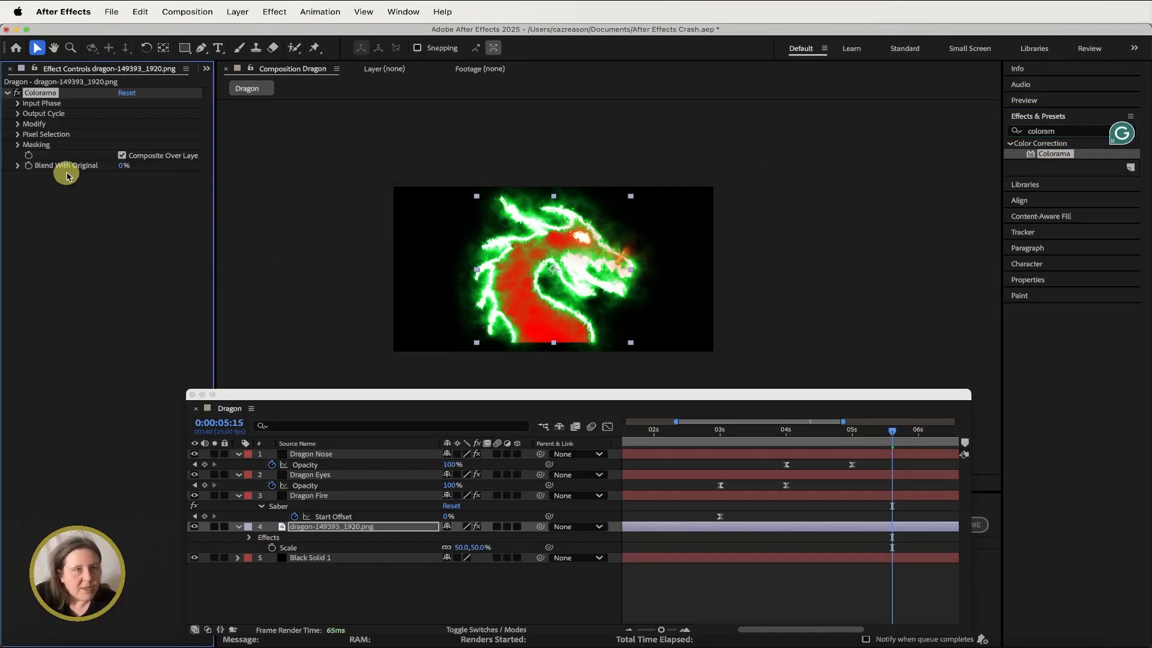
- Set Colorama's Output Cycle palette to Ramp Green, then reposition the cycle's color triangles for a solid green dragon
{"action": "left_click", "coordinate": [18, 114]}
{"action": "left_click", "coordinate": [158, 124]}
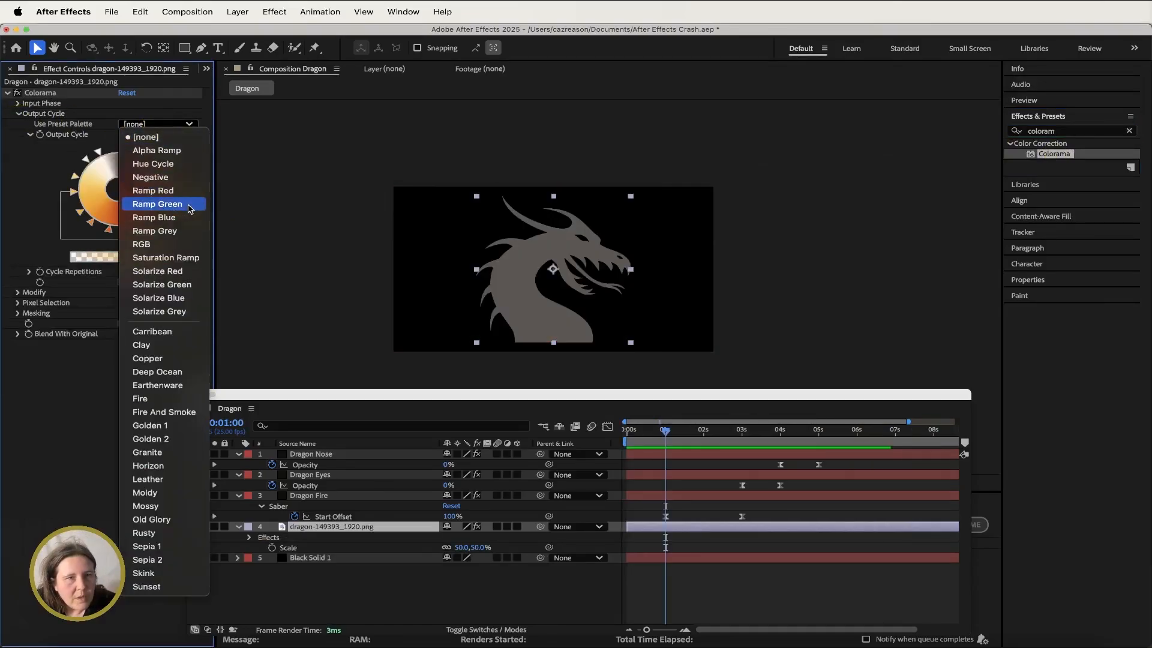
{"action": "left_click", "coordinate": [189, 208]}
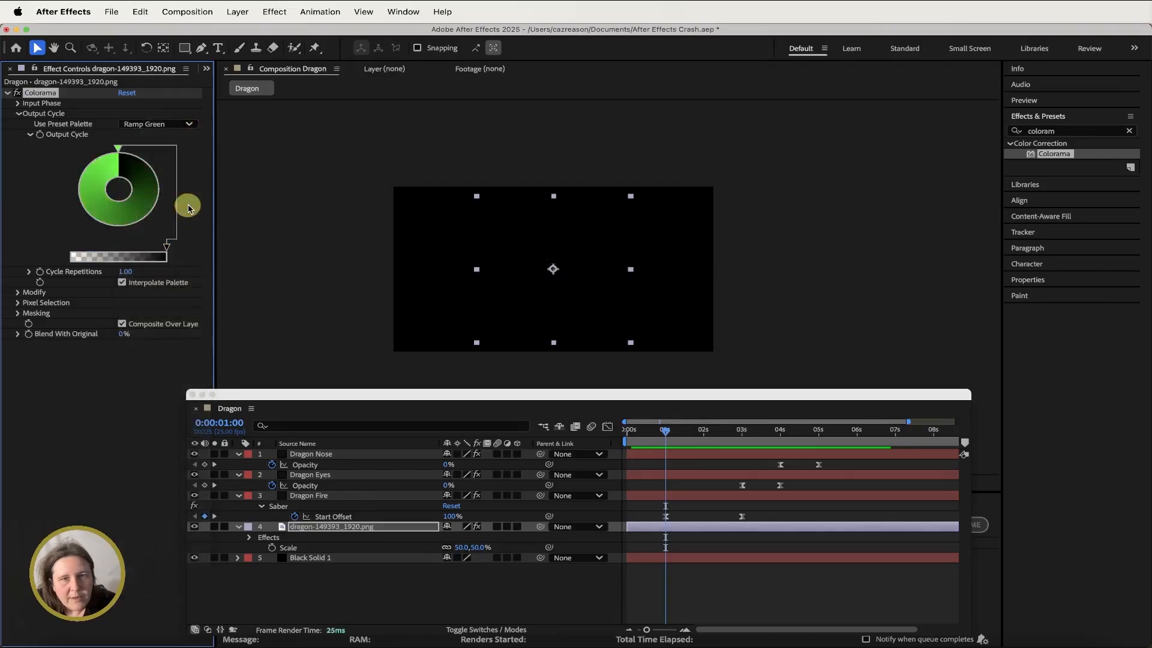
{"action": "mouse_move", "coordinate": [118, 152]}
{"action": "left_mouse_down"}
{"action": "mouse_move", "coordinate": [153, 180]}
{"action": "mouse_move", "coordinate": [144, 213]}
{"action": "mouse_move", "coordinate": [126, 220]}
{"action": "left_mouse_up"}
{"action": "mouse_move", "coordinate": [118, 150]}
{"action": "left_mouse_down"}
{"action": "mouse_move", "coordinate": [170, 180]}
{"action": "mouse_move", "coordinate": [167, 227]}
{"action": "left_mouse_up"}
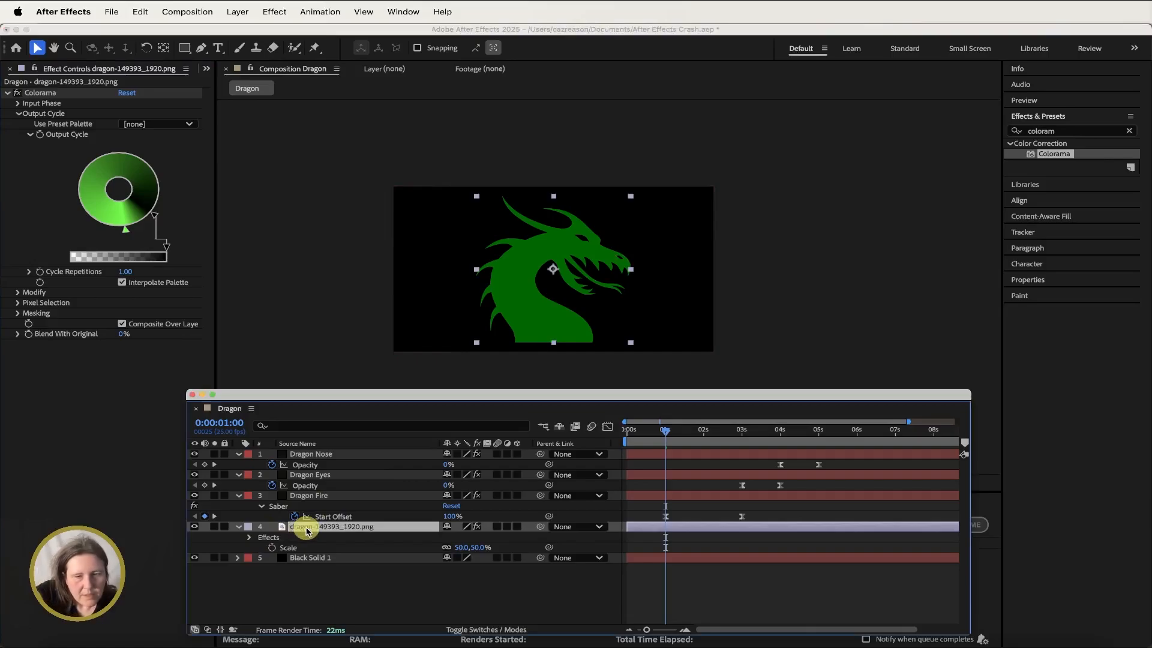
- Keyframe the dragon image layer's Opacity at 100% at 1 second and 0% at the start
{"action": "key", "text": "t"}
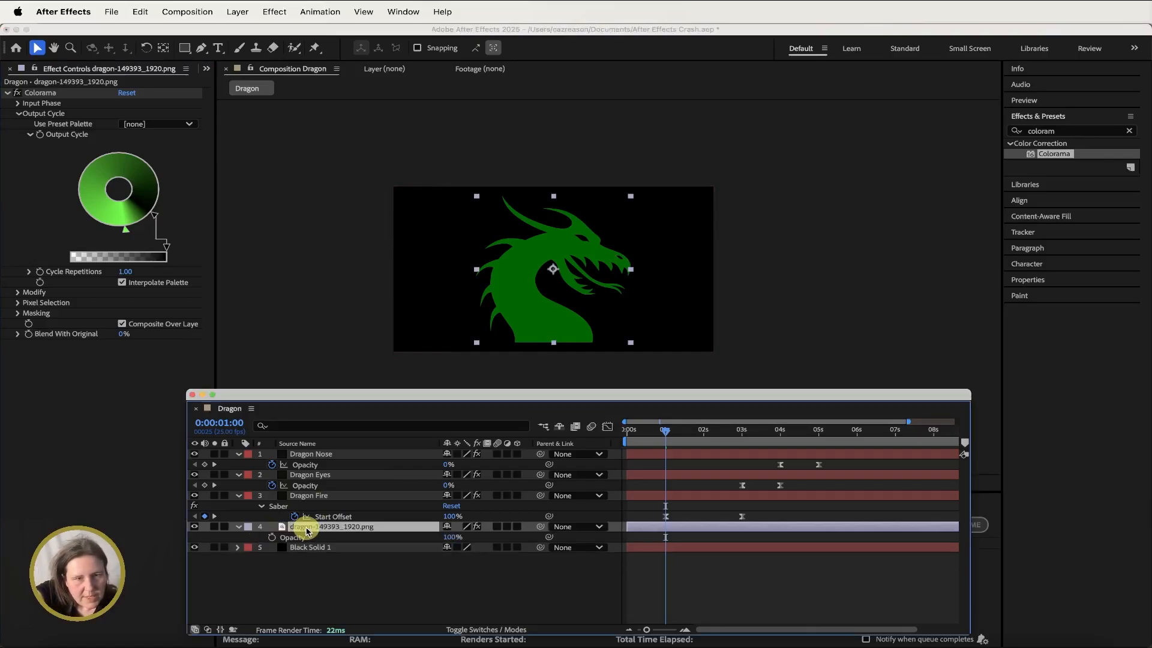
{"action": "left_click", "coordinate": [272, 537]}
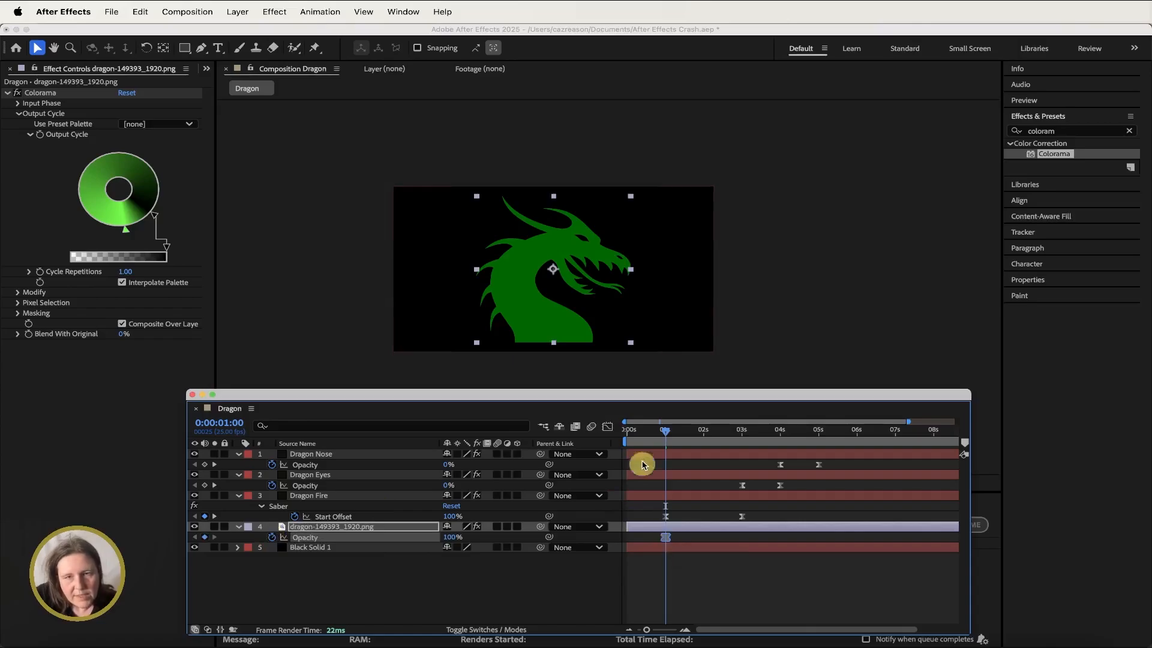
{"action": "left_click_drag", "start_coordinate": [664, 433], "coordinate": [627, 434]}
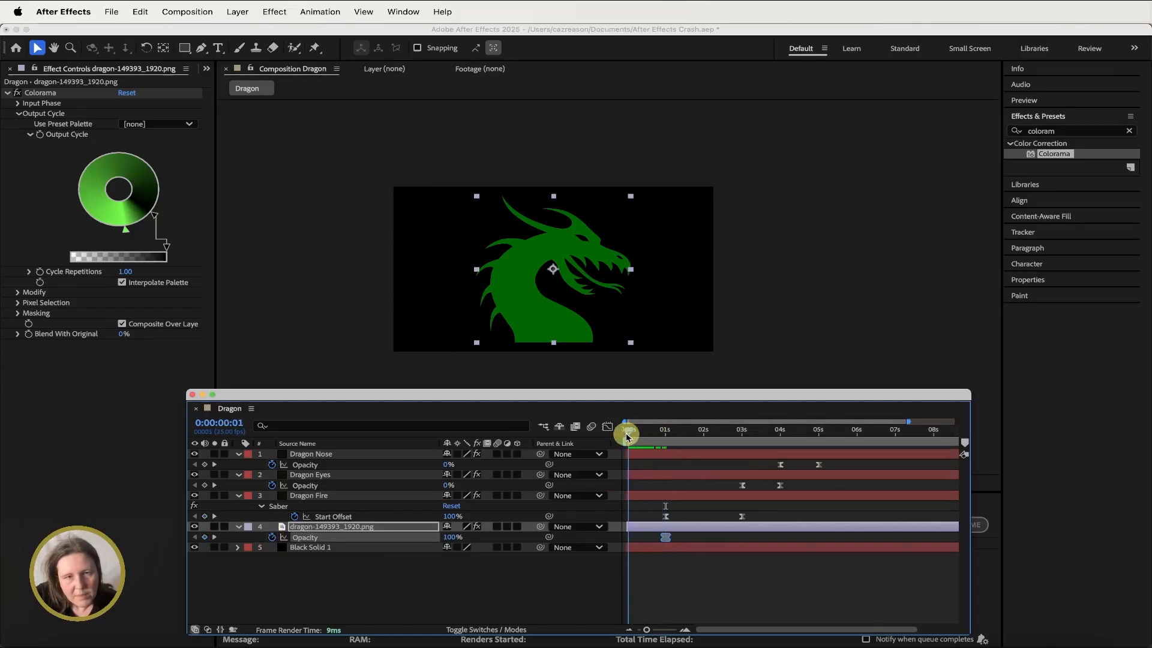
{"action": "left_click", "coordinate": [448, 537]}
{"action": "type", "text": "0"}
{"action": "key", "text": "Return"}
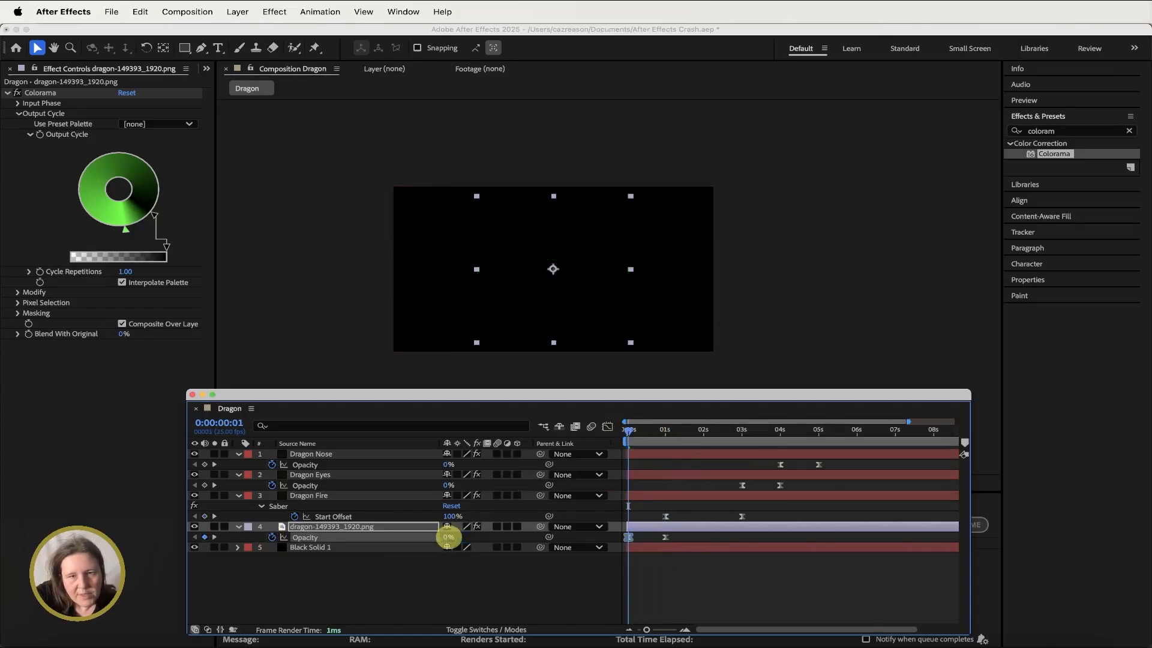
- Move the dragon image layer later in the timeline so it starts at about 5 seconds
{"action": "left_click", "coordinate": [625, 432]}
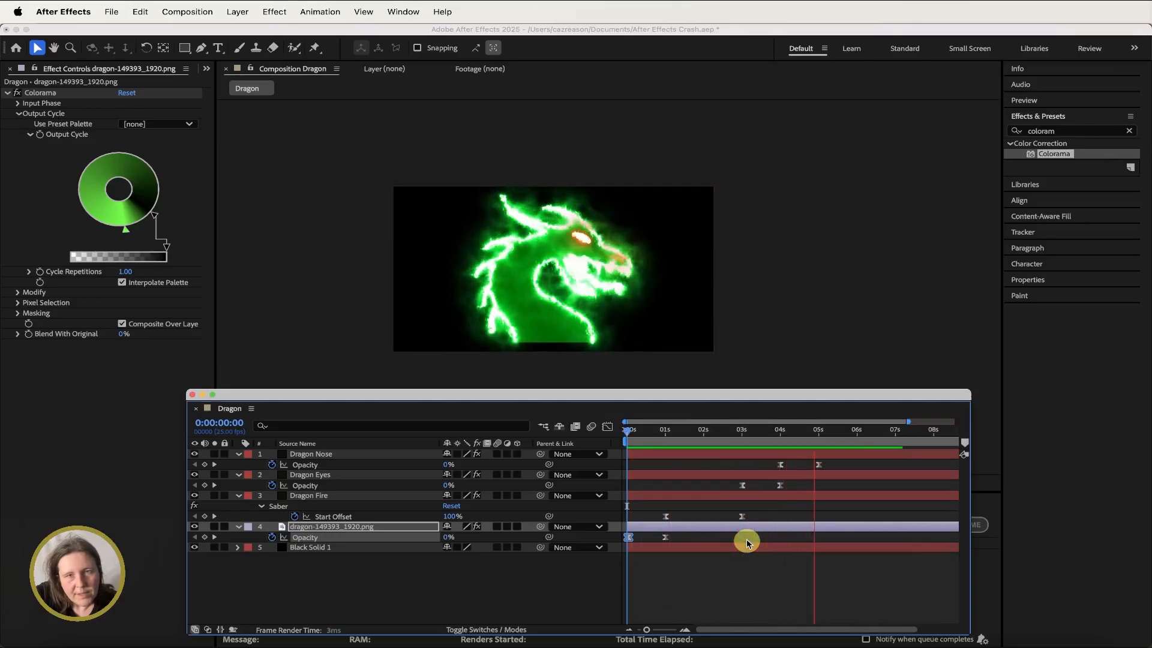
{"action": "key", "text": "space"}
{"action": "left_click_drag", "start_coordinate": [632, 528], "coordinate": [842, 526]}
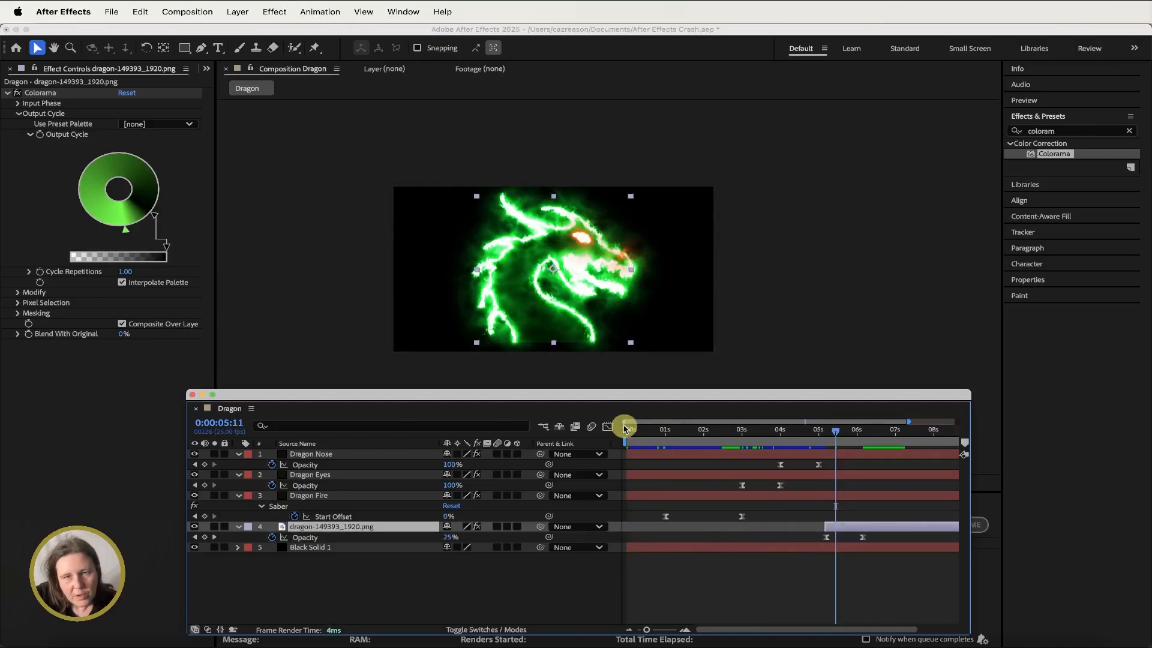
- Play the composition from the start to preview the full animation
{"action": "left_click", "coordinate": [627, 427]}
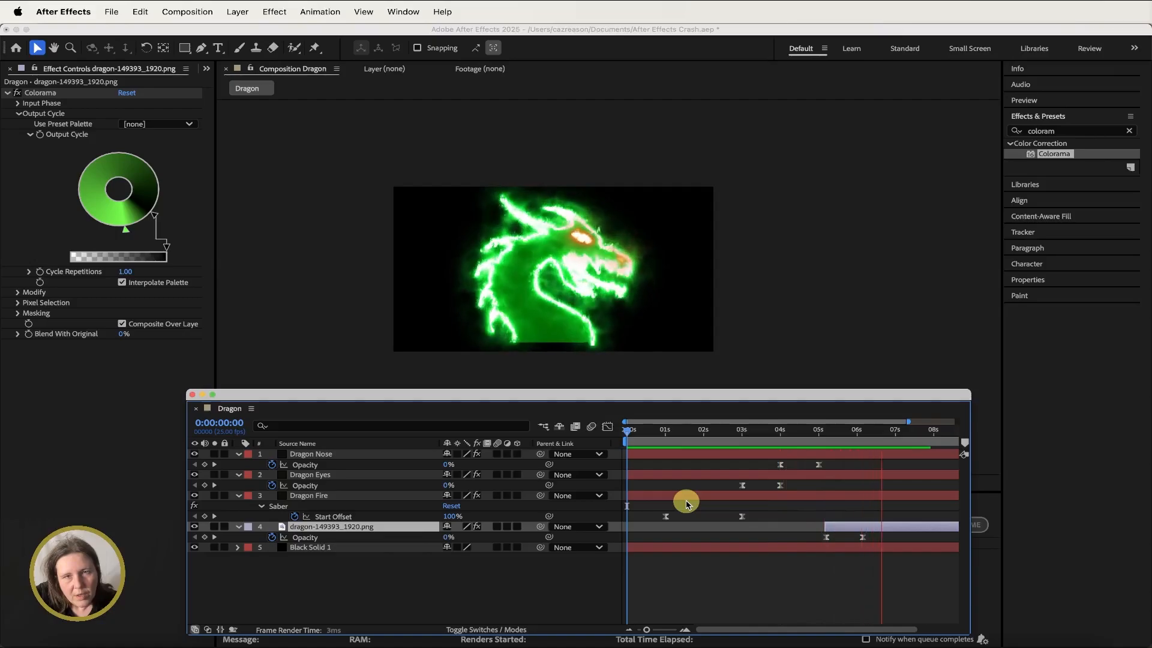
{"action": "key", "text": "space"}
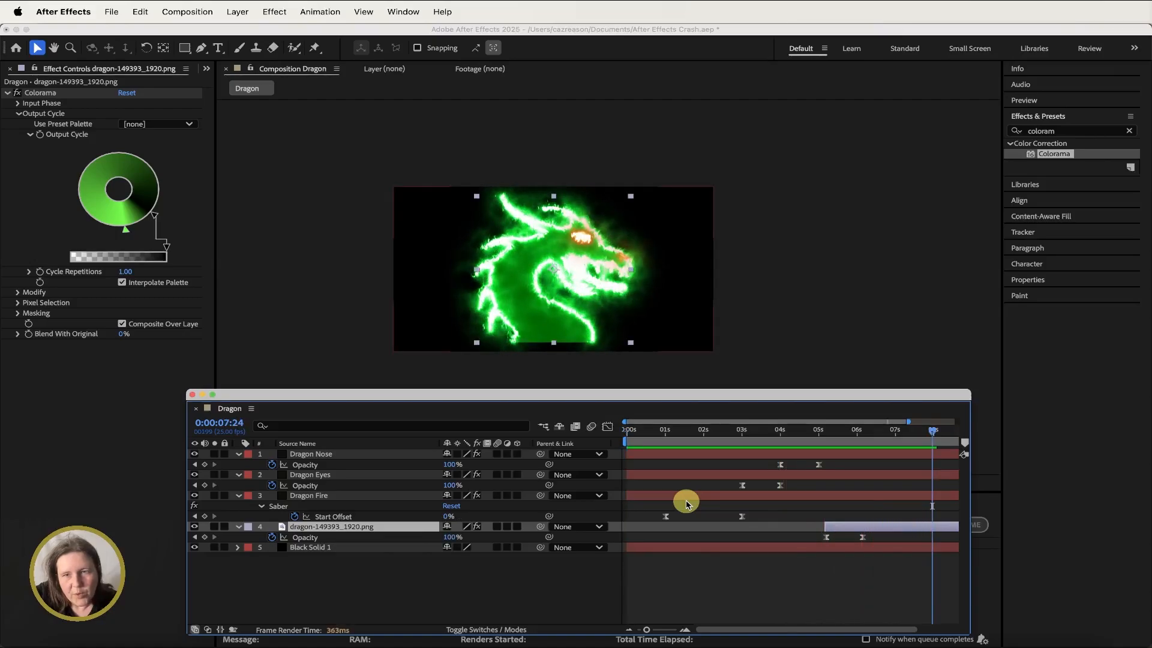
{"action": "left_click", "coordinate": [631, 431]}
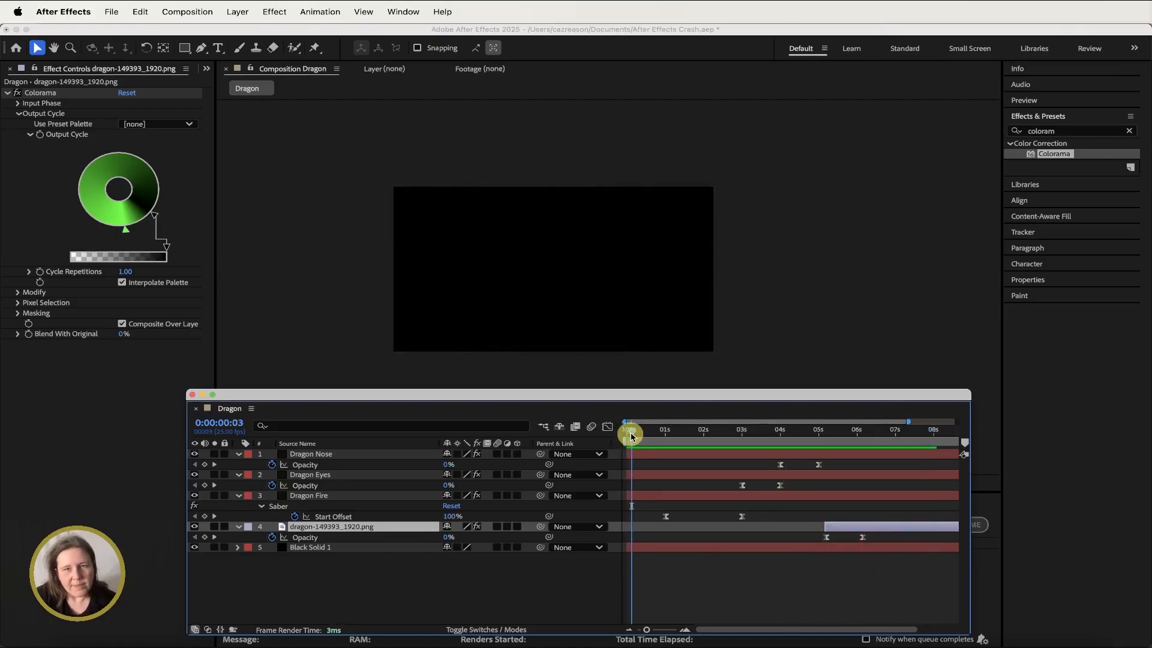
- Create a new composition named Electricity at 1920x1080, 25 fps, lasting 10 seconds
{"action": "left_click_drag", "start_coordinate": [631, 433], "coordinate": [827, 432]}
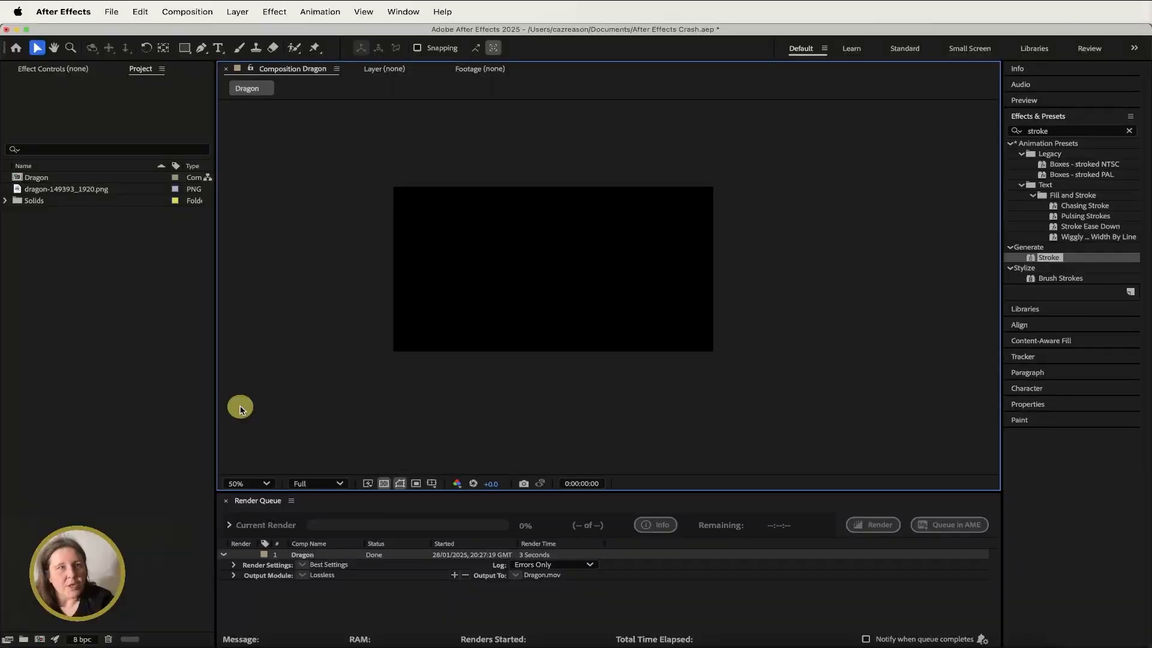
{"action": "left_click", "coordinate": [110, 315]}
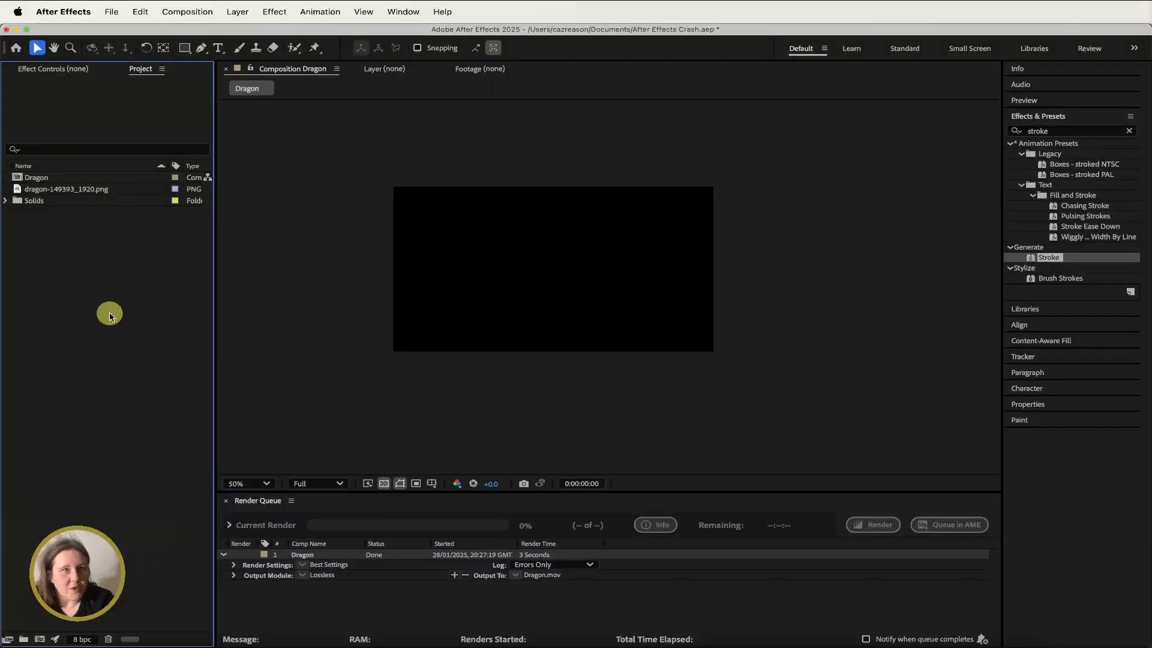
{"action": "left_click", "coordinate": [184, 13]}
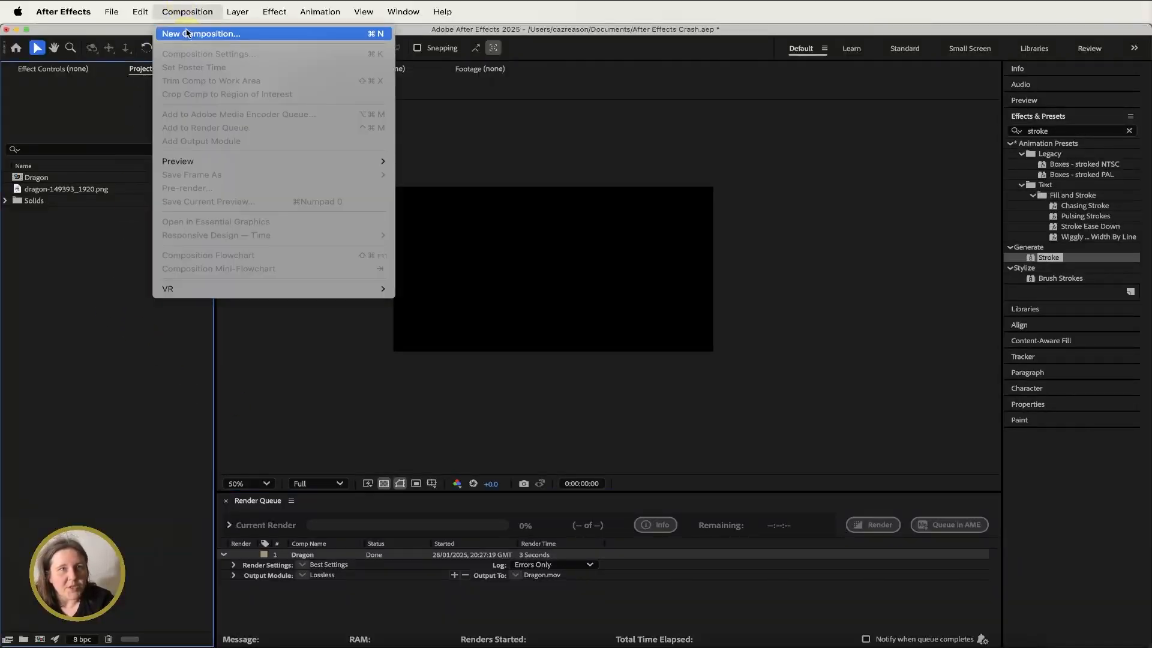
{"action": "left_click", "coordinate": [187, 33]}
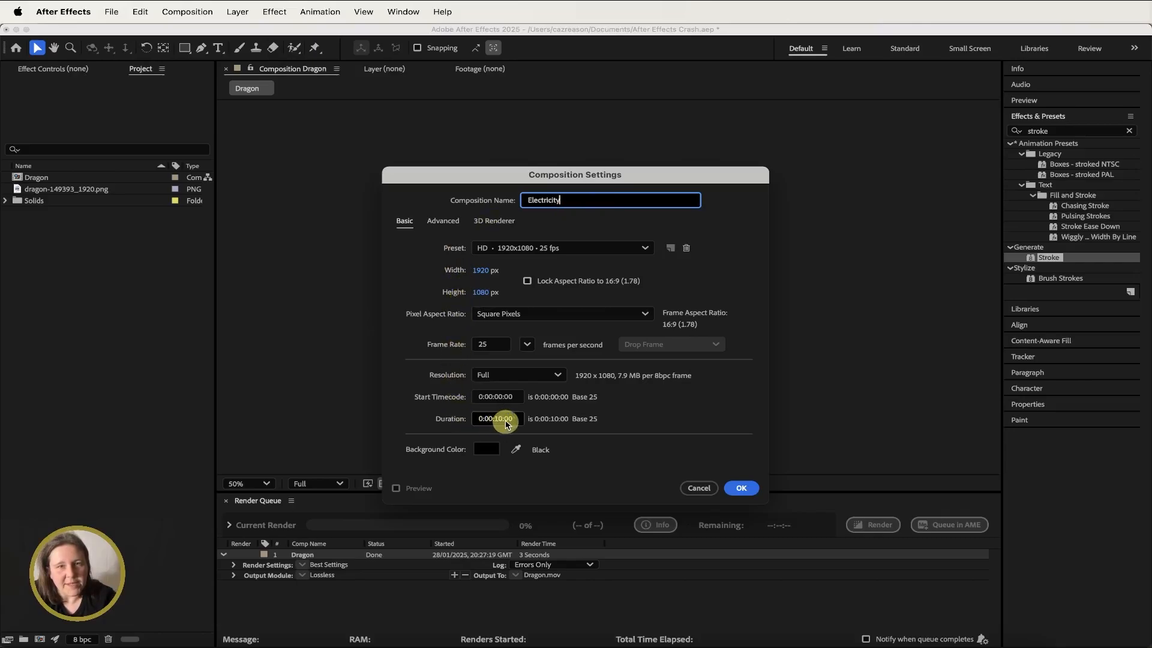
{"action": "left_click", "coordinate": [741, 489]}
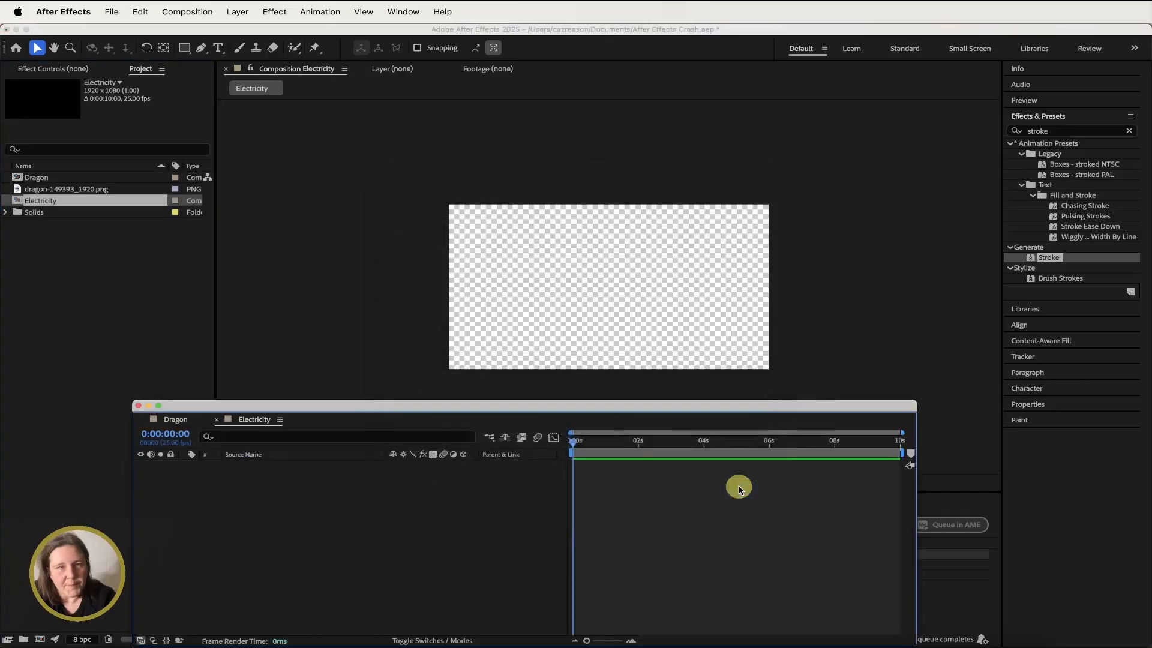
- Create a paragraph text layer across the composition reading ELECTRICITY
{"action": "left_click", "coordinate": [363, 414]}
{"action": "mouse_move", "coordinate": [363, 414]}
{"action": "left_mouse_down"}
{"action": "mouse_move", "coordinate": [381, 550]}
{"action": "mouse_move", "coordinate": [378, 425]}
{"action": "left_mouse_up"}
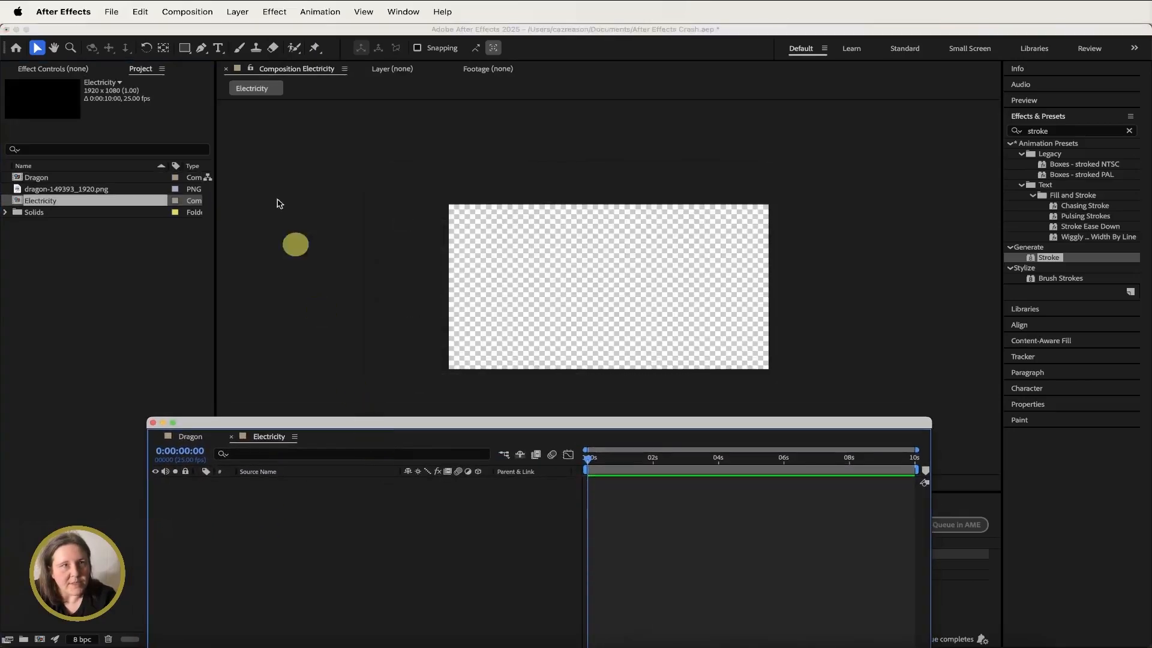
{"action": "left_click", "coordinate": [217, 49]}
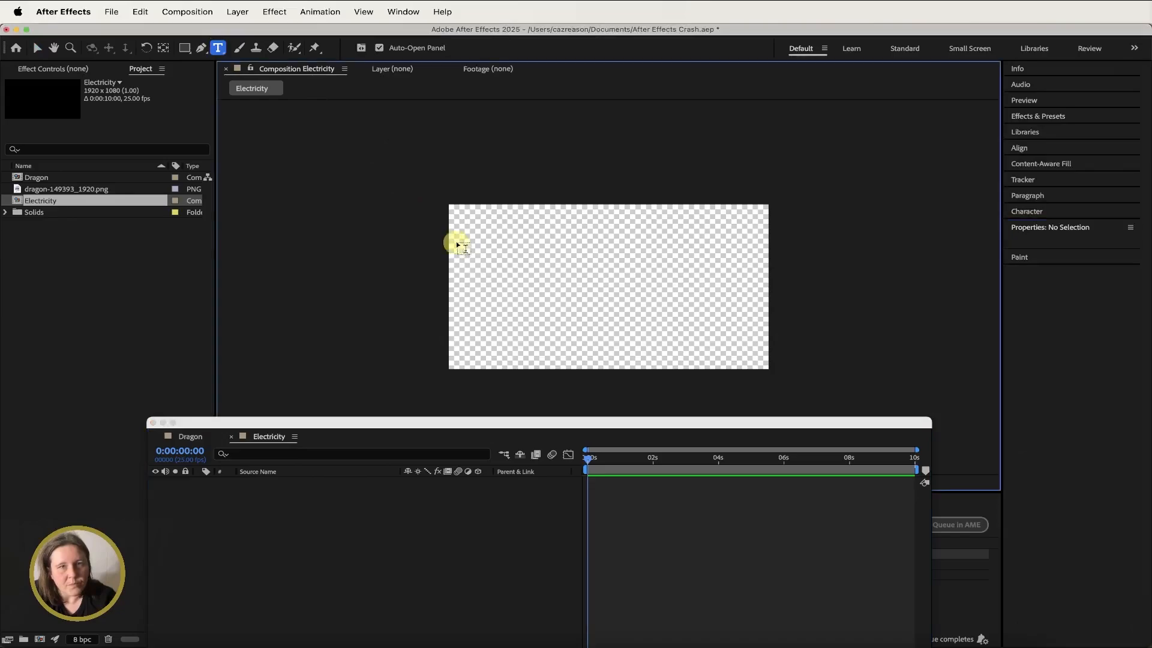
{"action": "left_click_drag", "start_coordinate": [456, 241], "coordinate": [767, 310]}
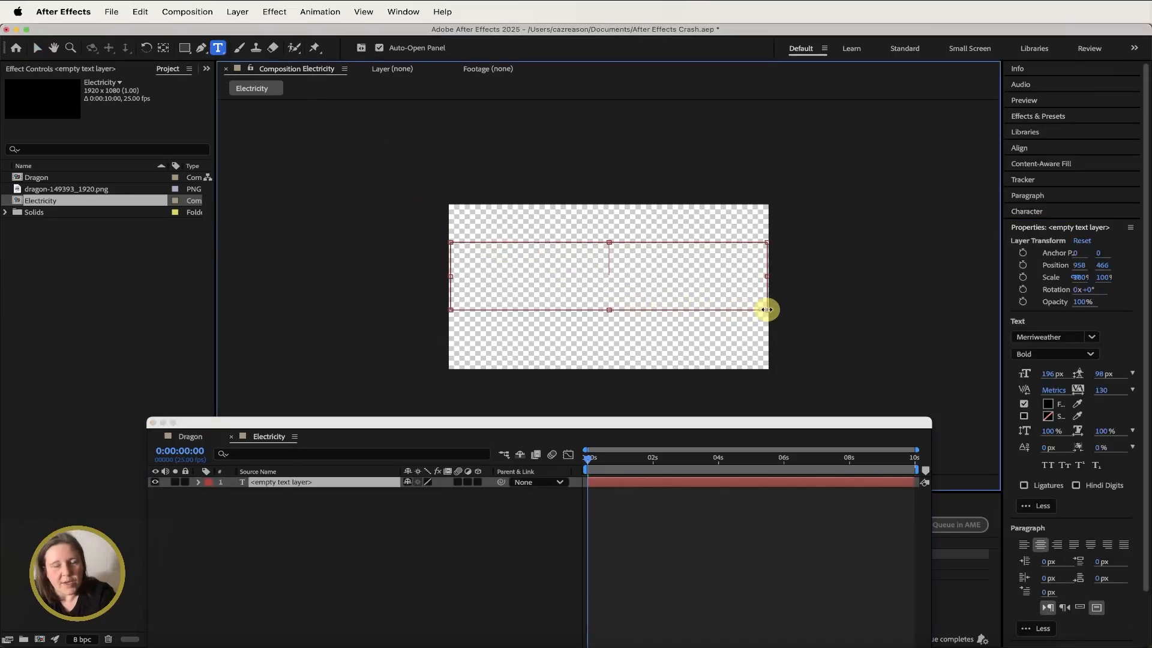
{"action": "type", "text": "ELECTRI"}
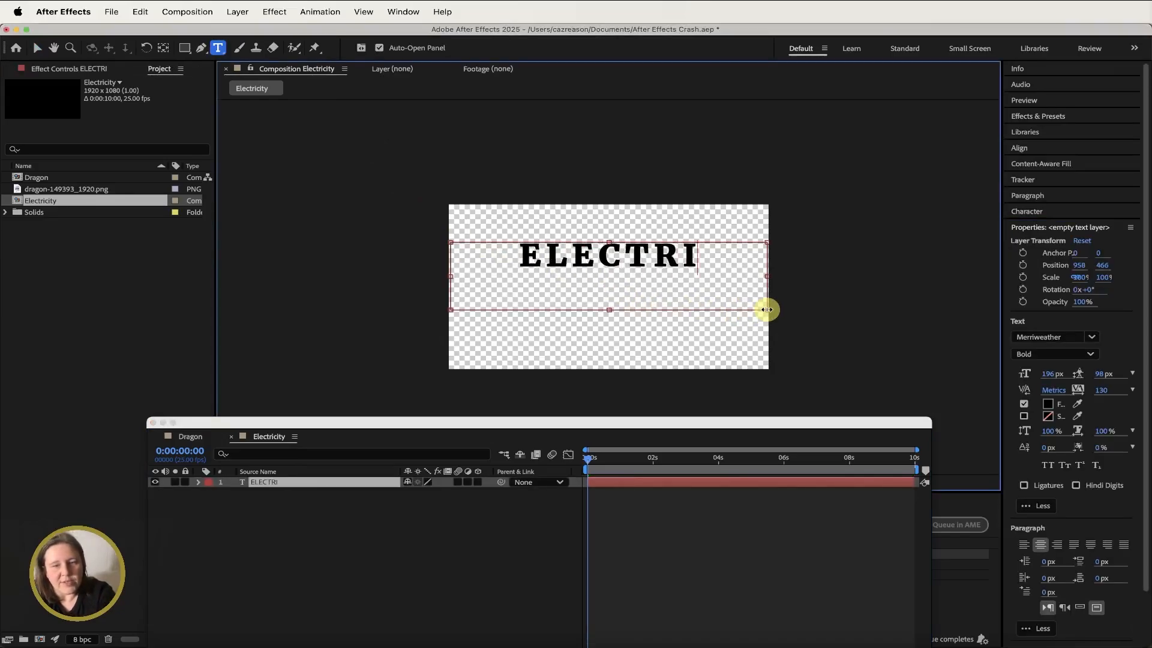
{"action": "type", "text": "CITY"}
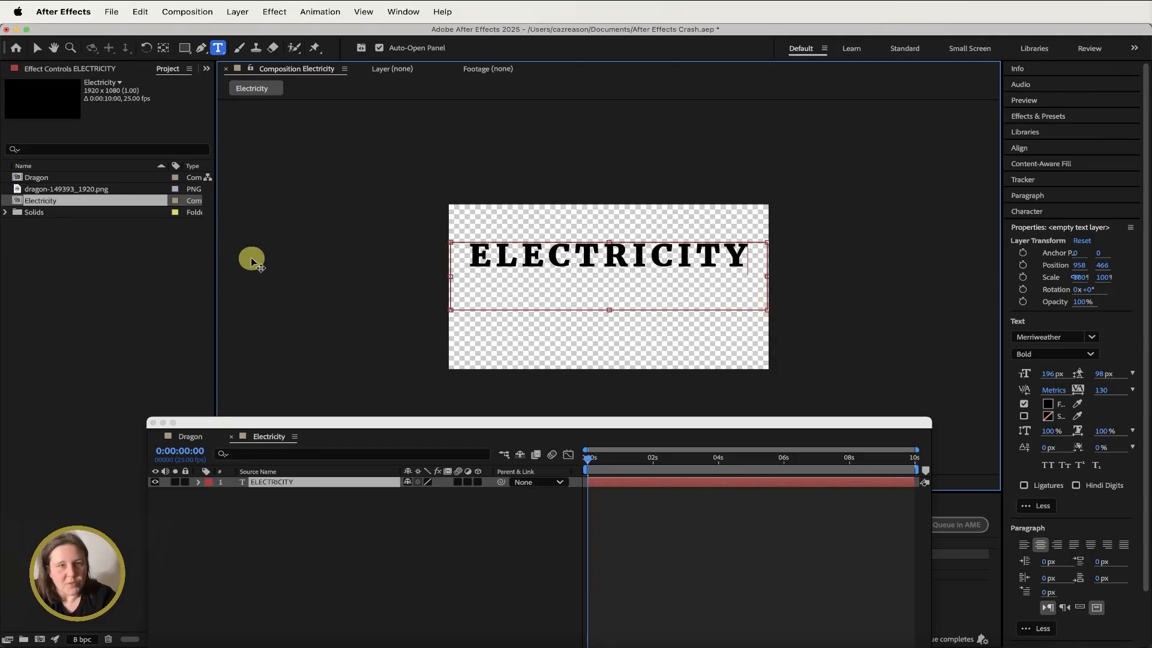
- Center the text layer's anchor point on its layer content
{"action": "left_click", "coordinate": [37, 48]}
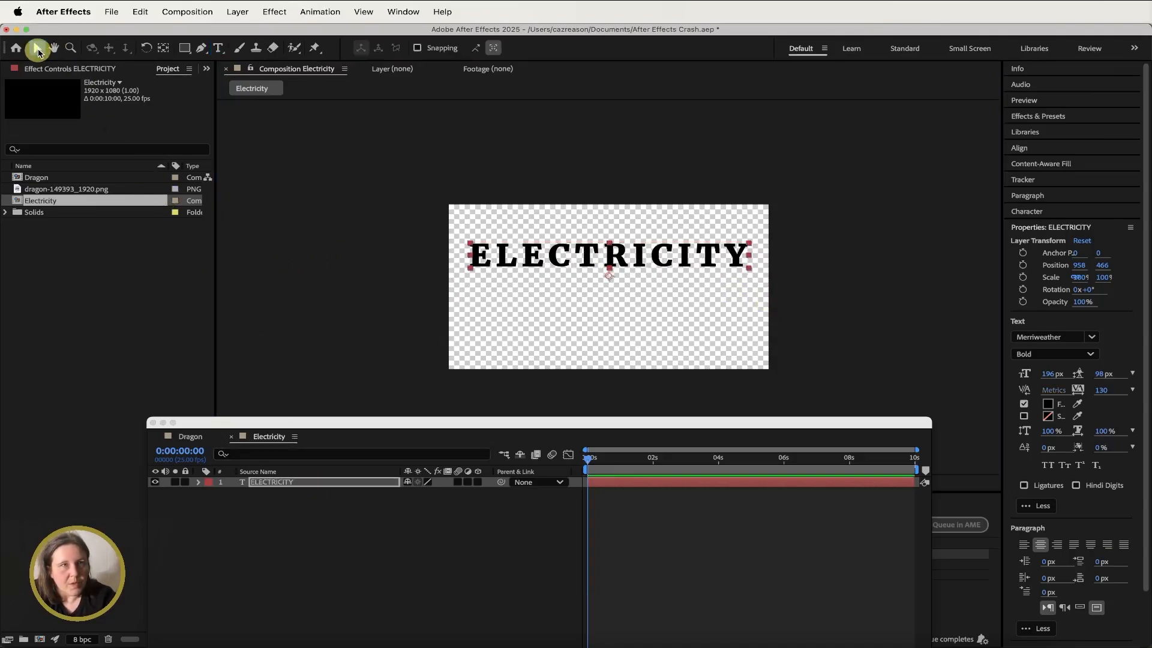
{"action": "left_click", "coordinate": [237, 11]}
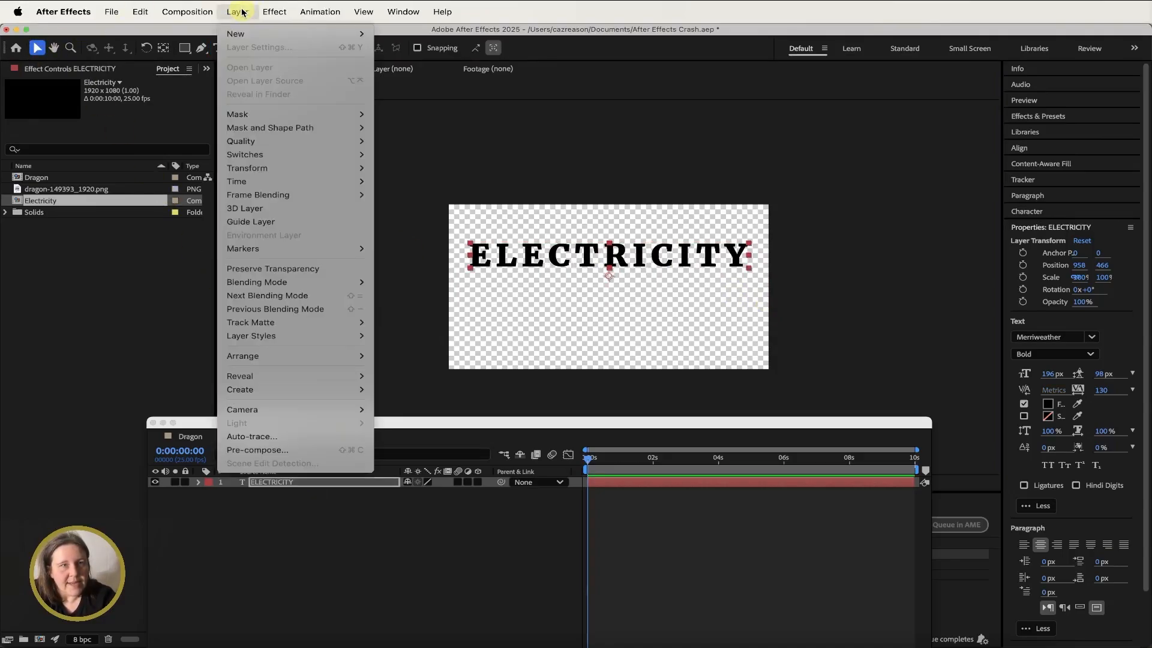
{"action": "mouse_move", "coordinate": [273, 172]}
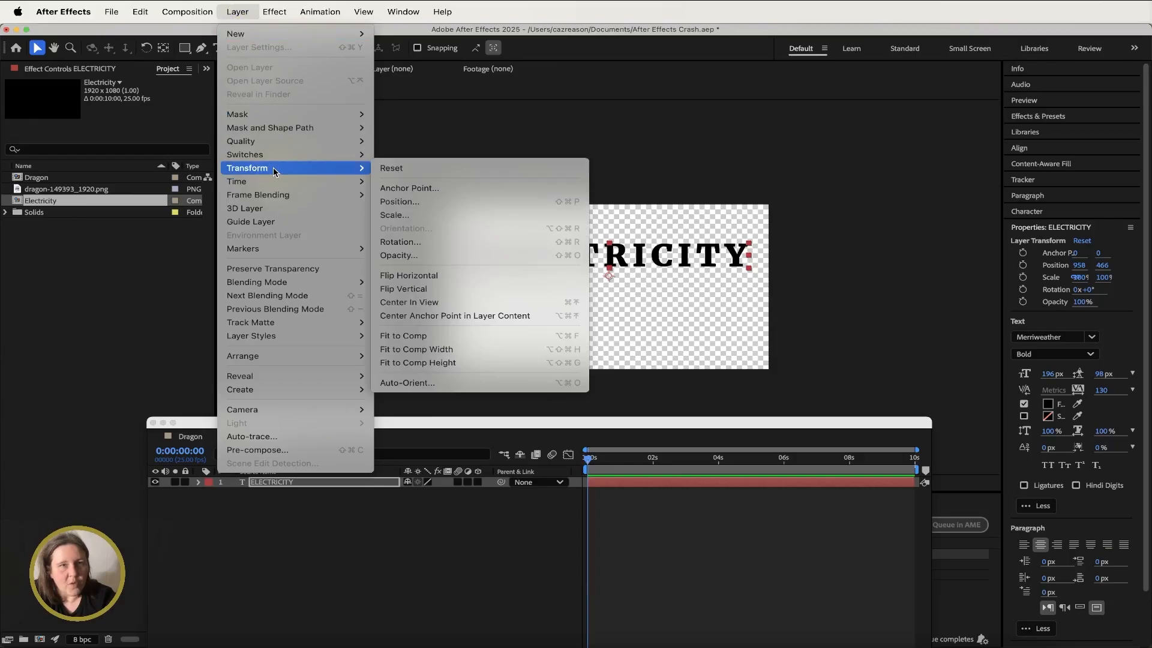
{"action": "left_click", "coordinate": [465, 315]}
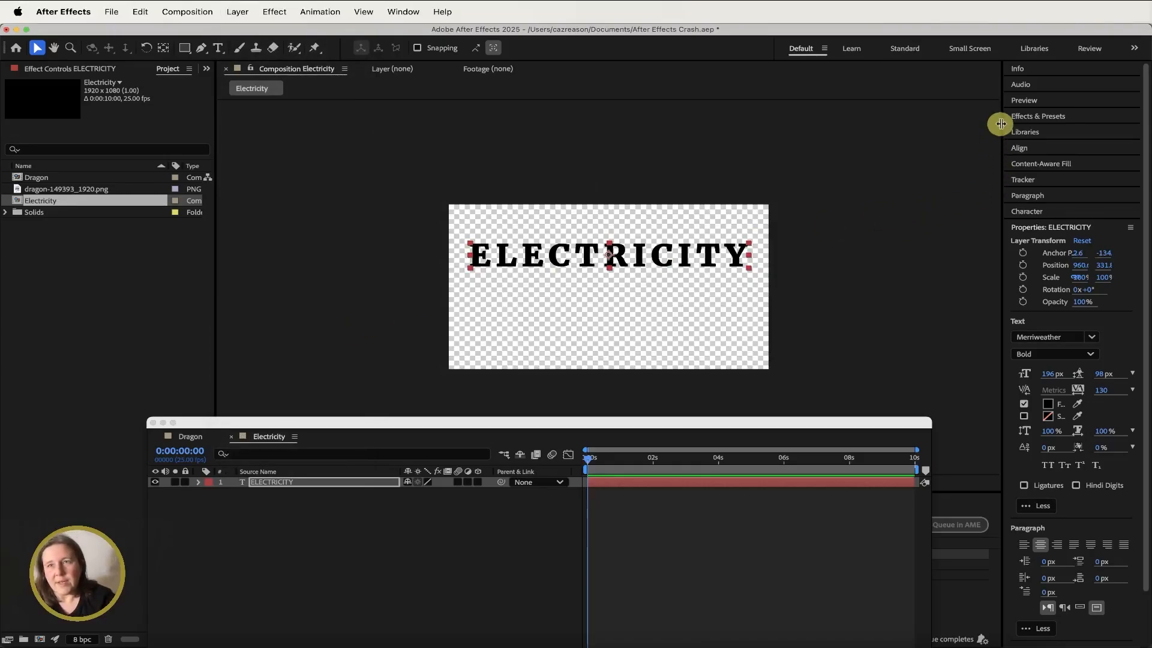
- Align the text layer to the horizontal and vertical centre of the composition
{"action": "left_click", "coordinate": [1031, 150]}
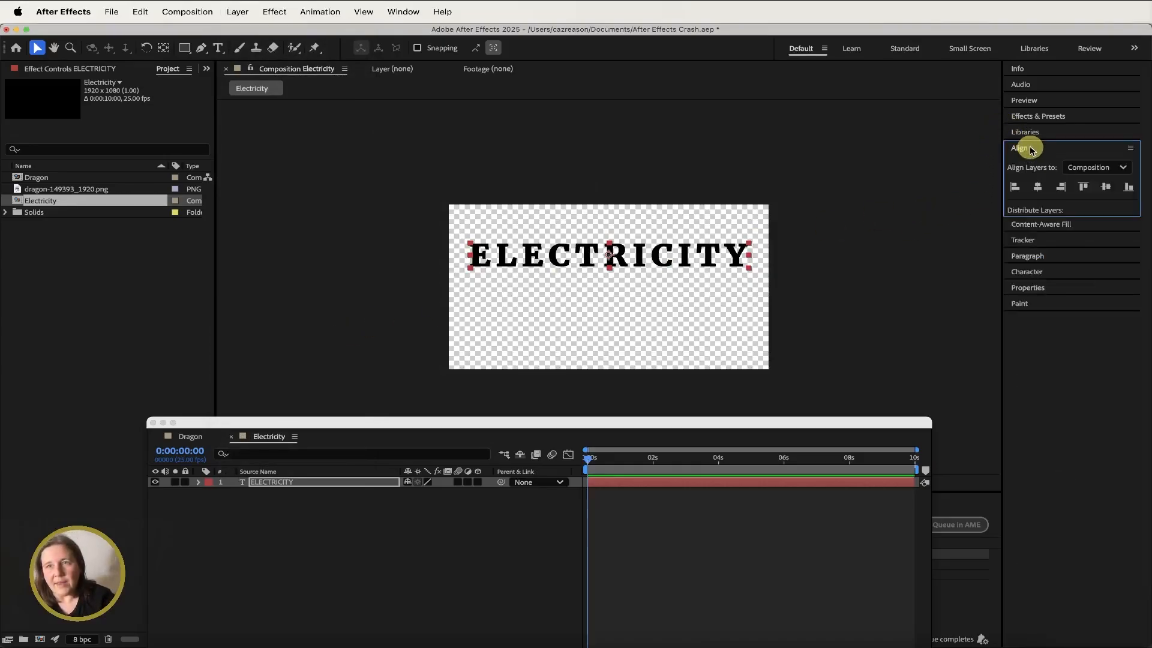
{"action": "left_click", "coordinate": [1041, 192]}
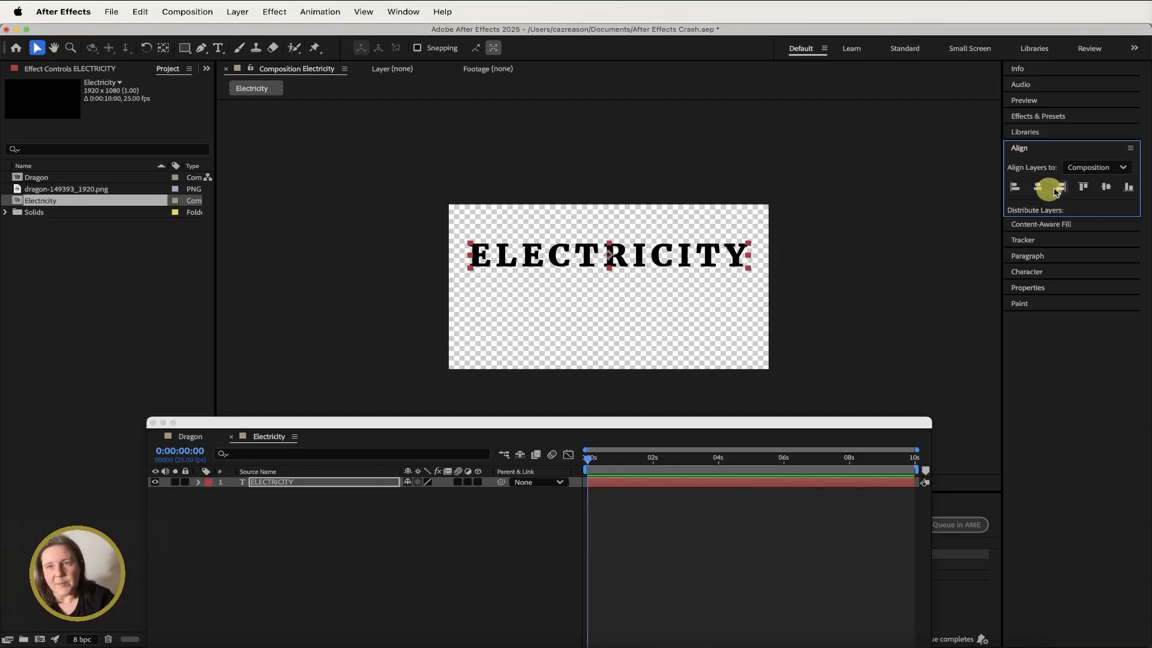
{"action": "left_click", "coordinate": [1105, 187]}
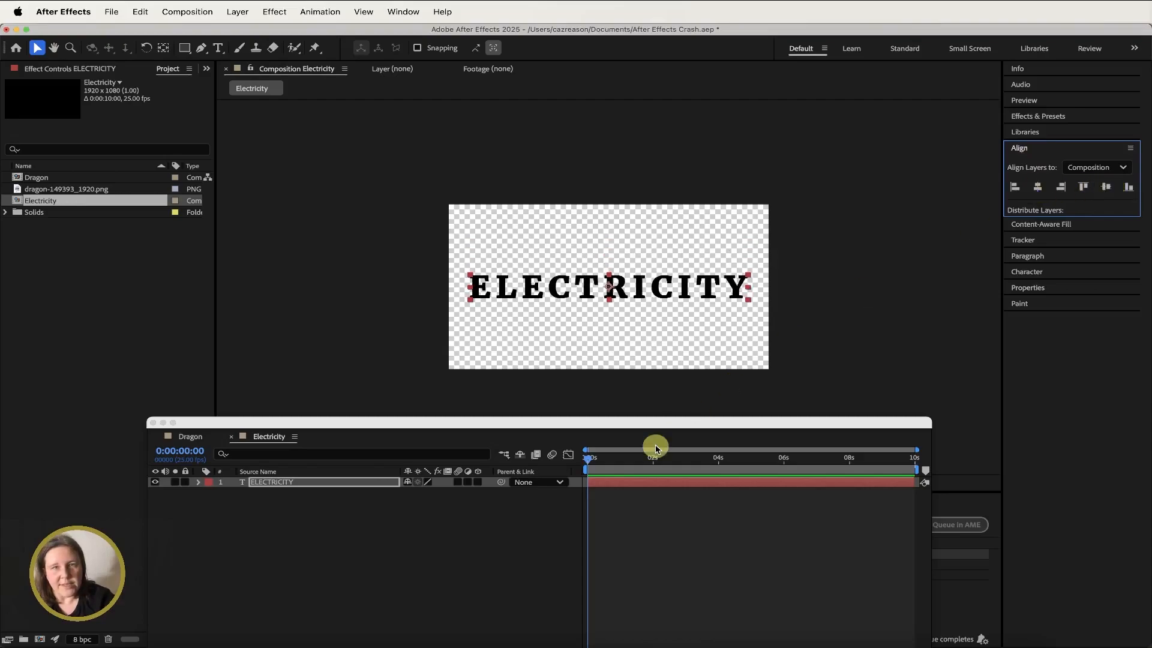
- Auto-trace the text layer's alpha channel on the current frame into a new masked layer
{"action": "left_click", "coordinate": [394, 598]}
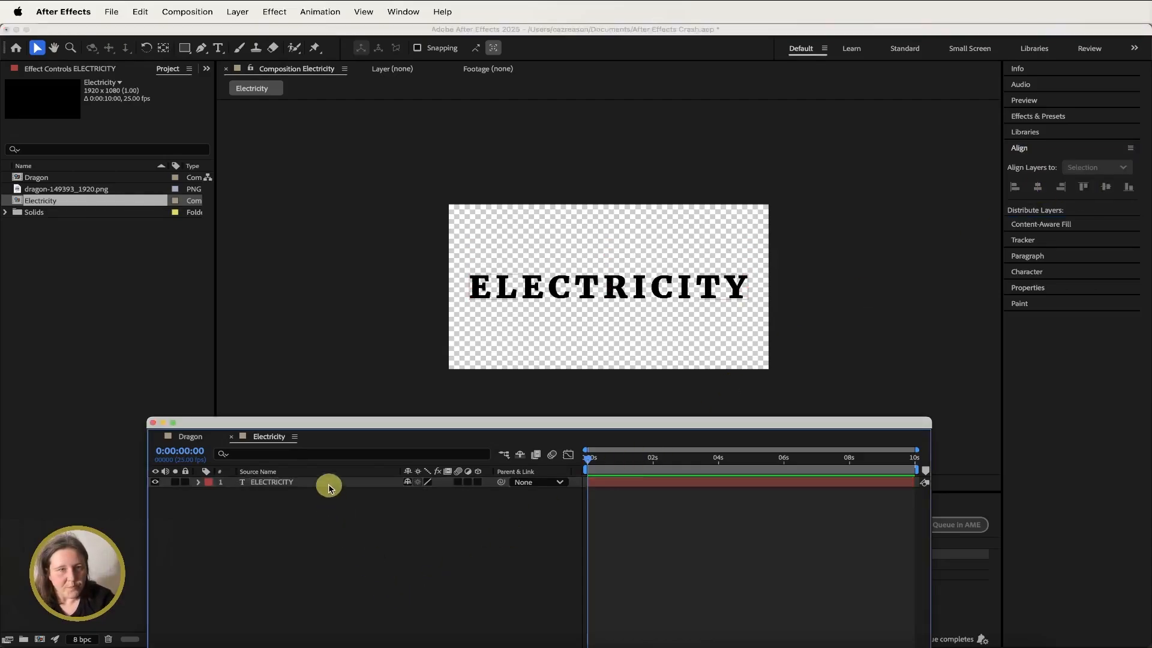
{"action": "left_click", "coordinate": [328, 487]}
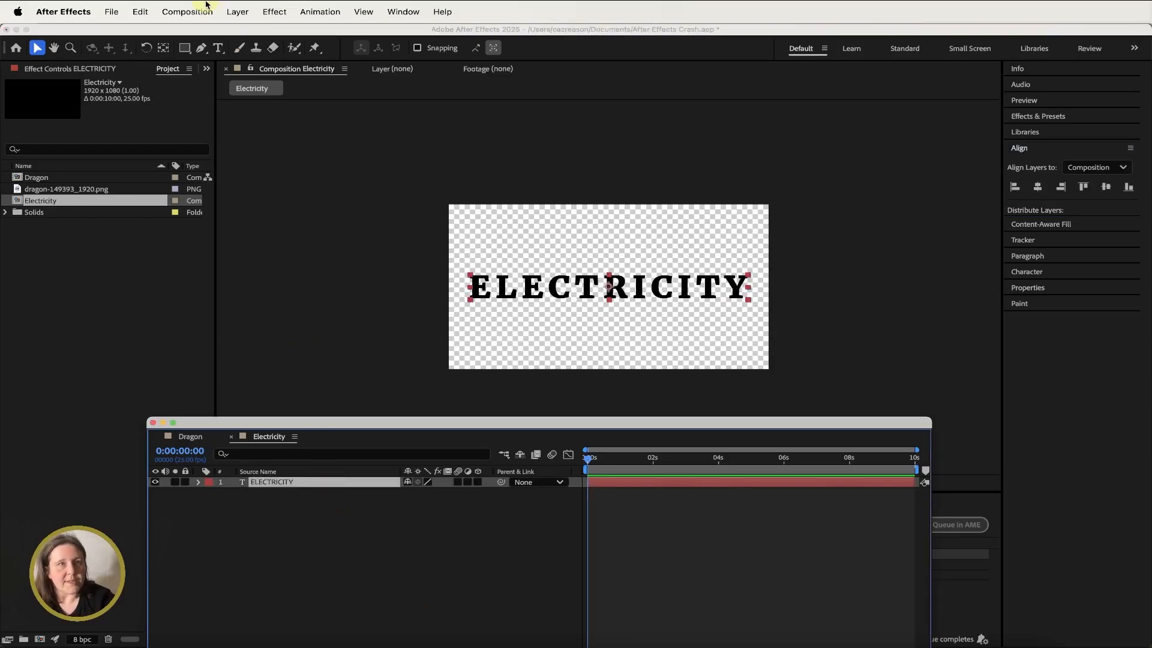
{"action": "left_click", "coordinate": [239, 12]}
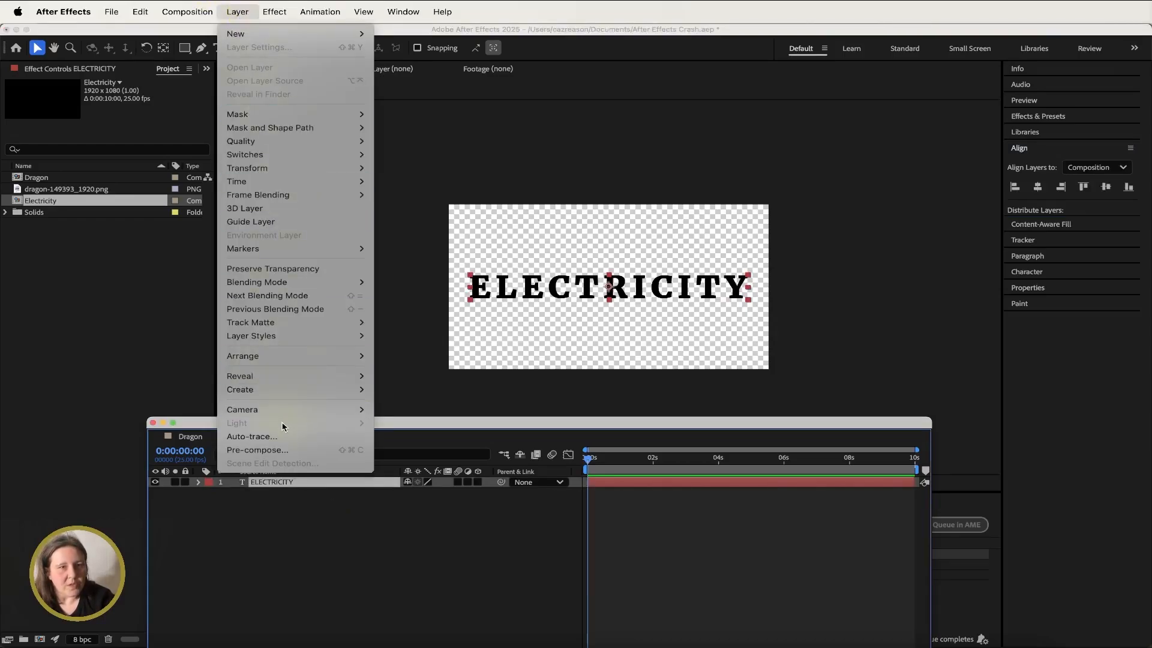
{"action": "left_click", "coordinate": [280, 440]}
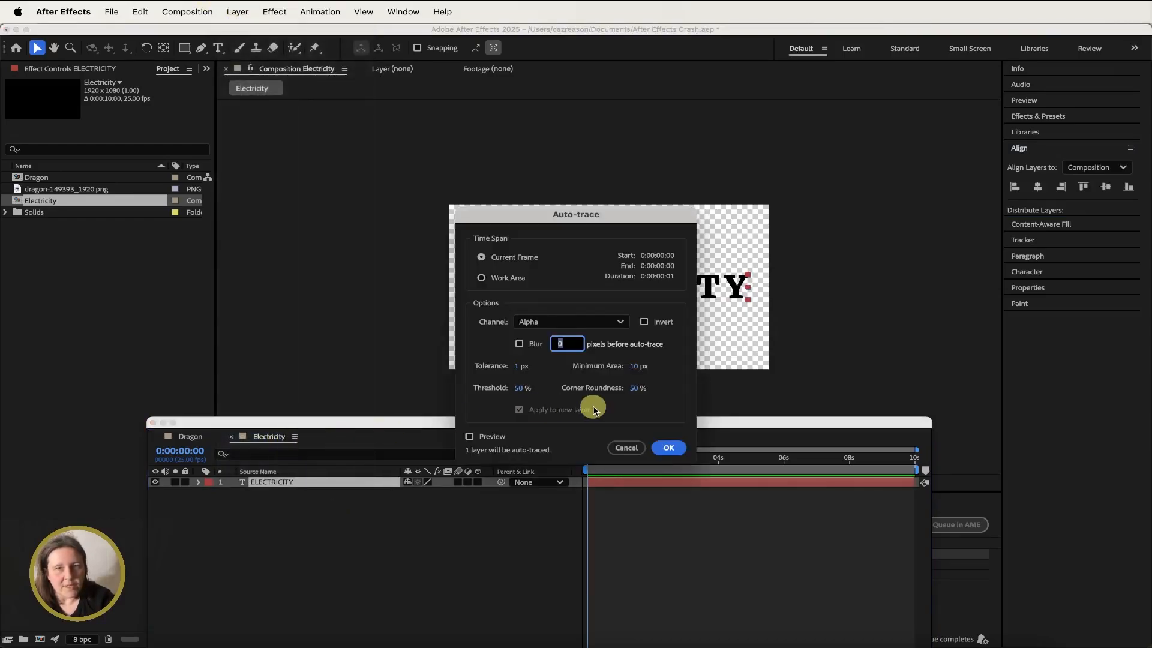
{"action": "left_click", "coordinate": [670, 450]}
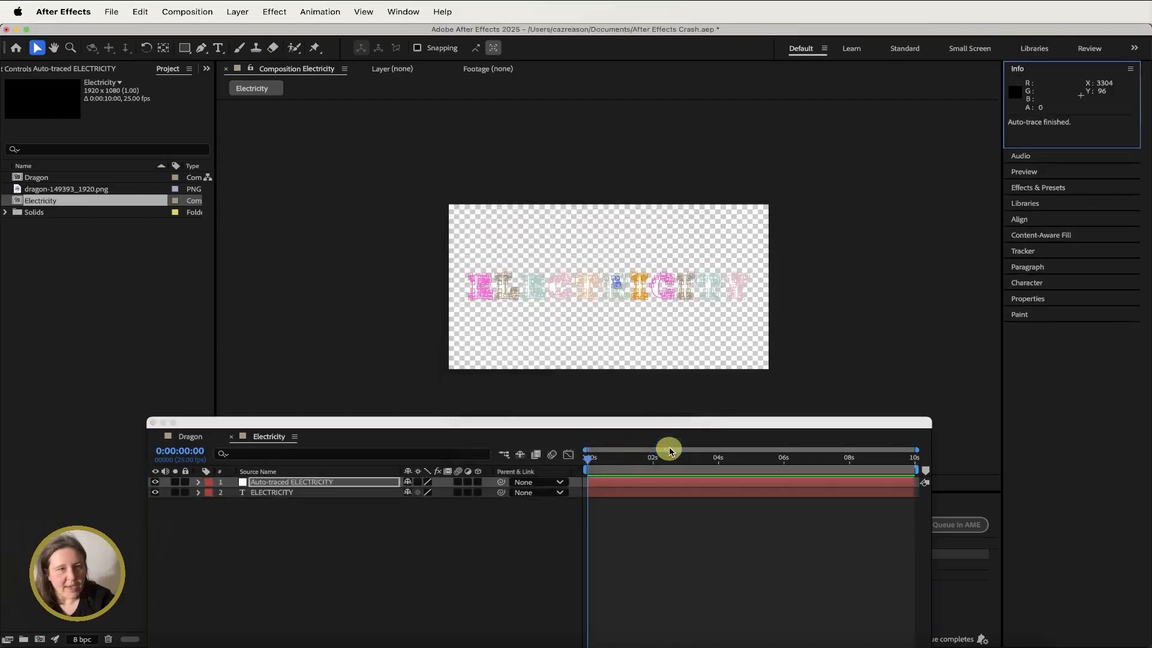
- Add a new black comp-size solid named Electricity
{"action": "left_click", "coordinate": [323, 491]}
{"action": "left_click", "coordinate": [327, 482]}
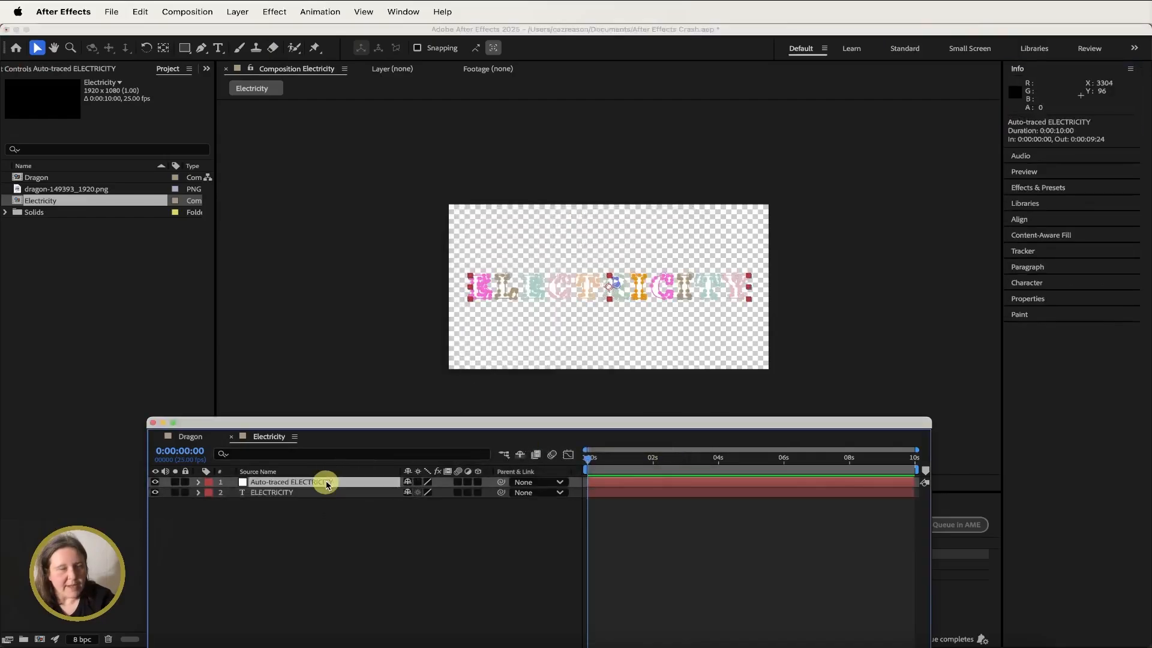
{"action": "left_click", "coordinate": [238, 12]}
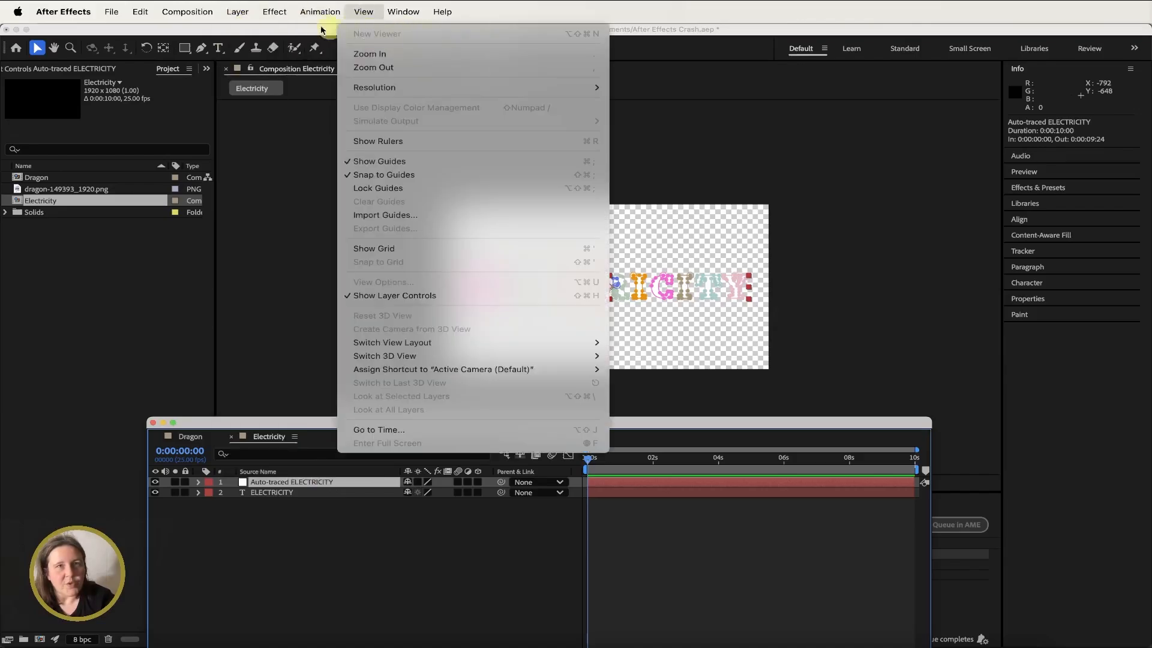
{"action": "mouse_move", "coordinate": [294, 36]}
{"action": "left_click", "coordinate": [393, 46]}
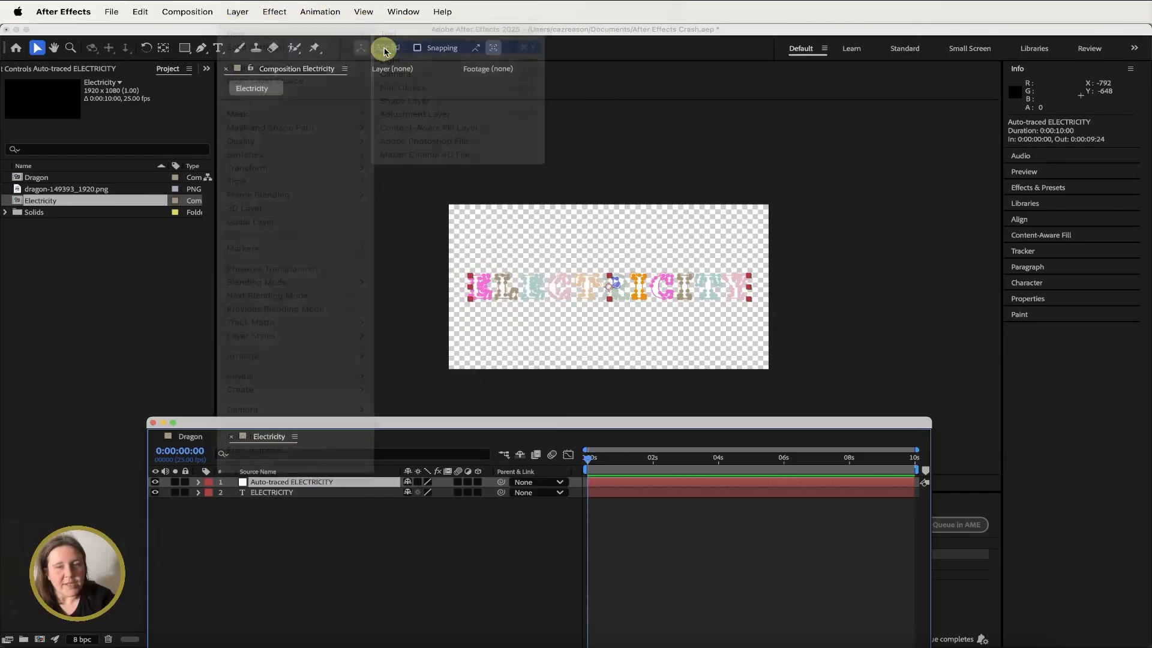
{"action": "type", "text": "Electricit"}
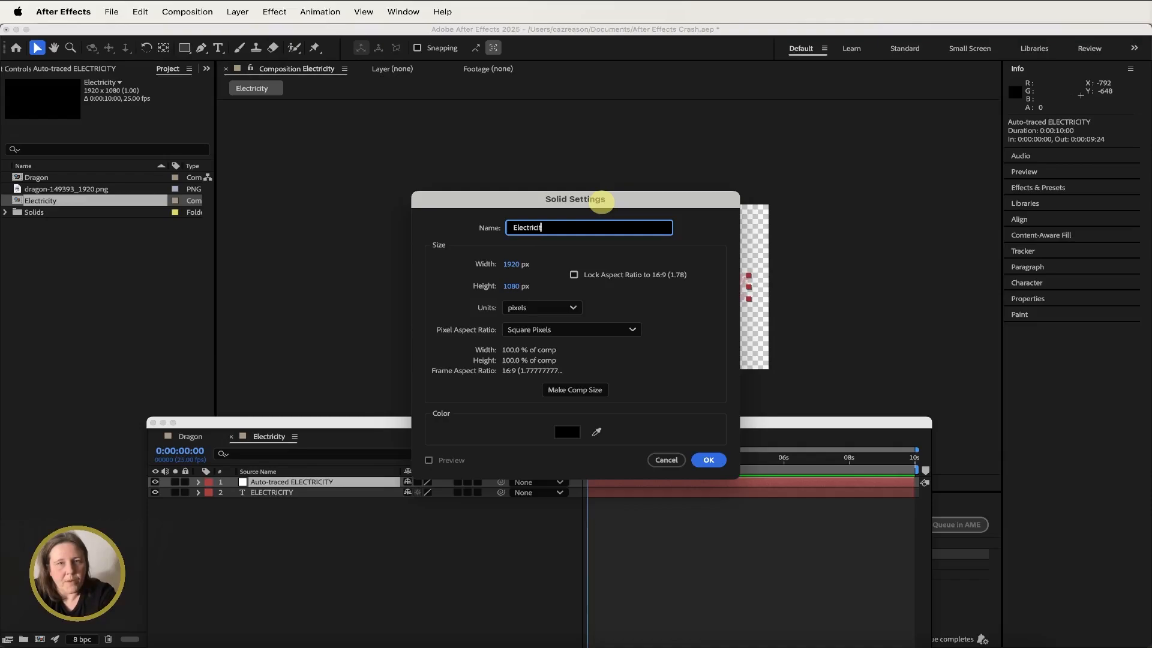
{"action": "type", "text": "y"}
{"action": "left_click", "coordinate": [573, 390]}
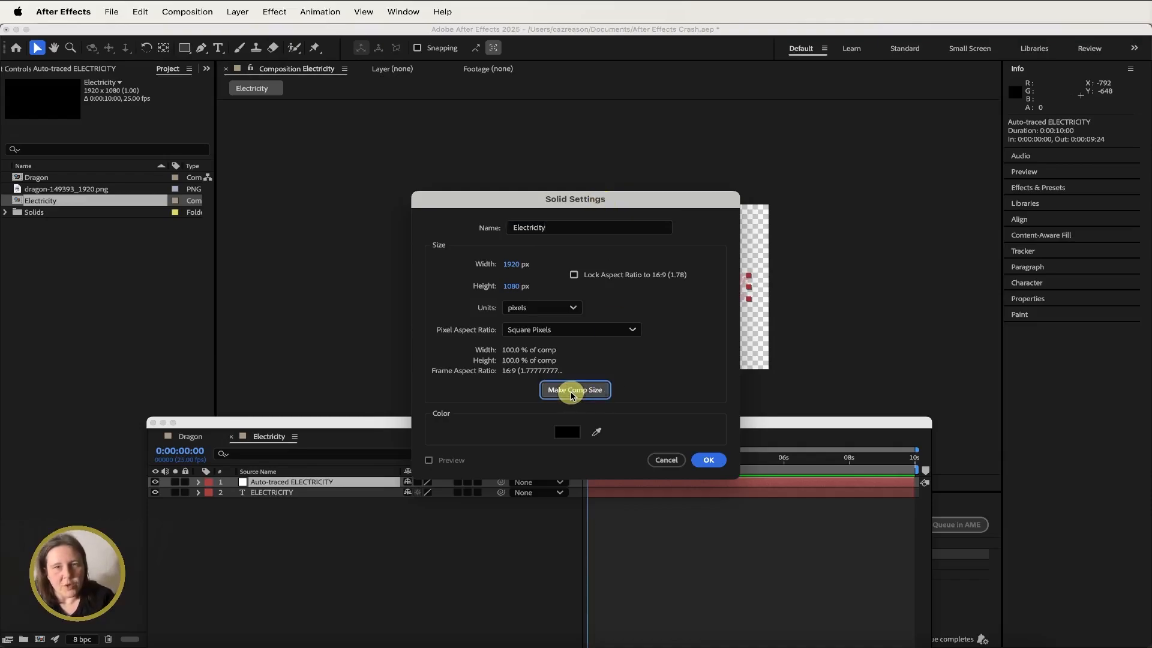
{"action": "left_click", "coordinate": [708, 460]}
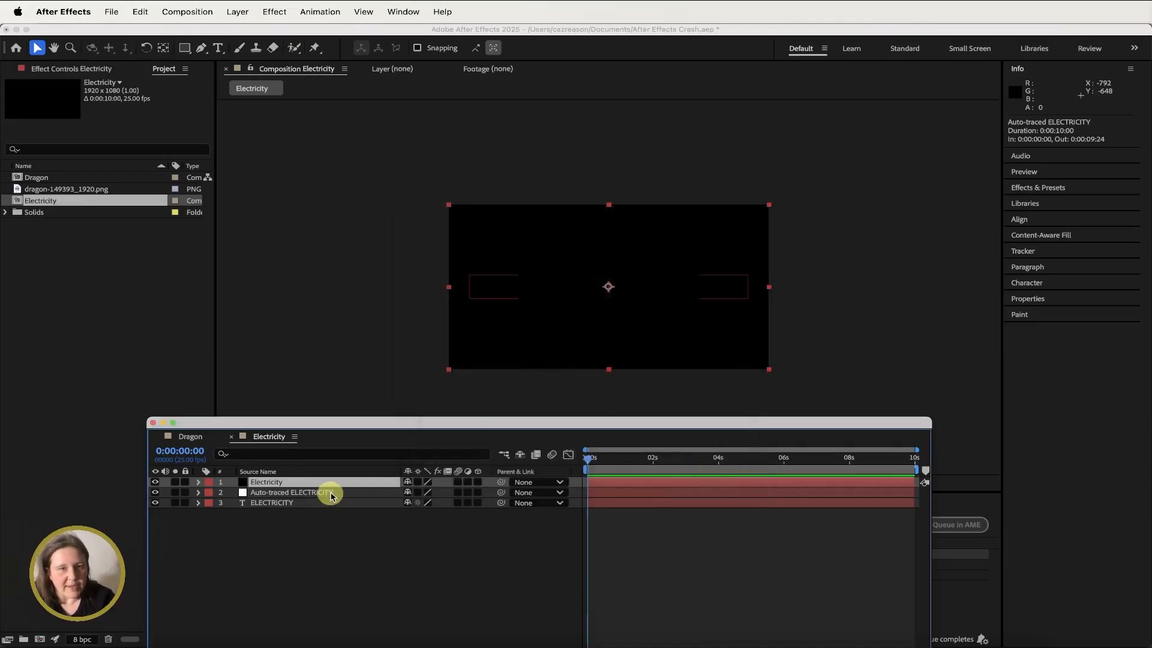
- Reveal the auto-traced layer's masks and select all twelve of them
{"action": "left_click", "coordinate": [305, 493]}
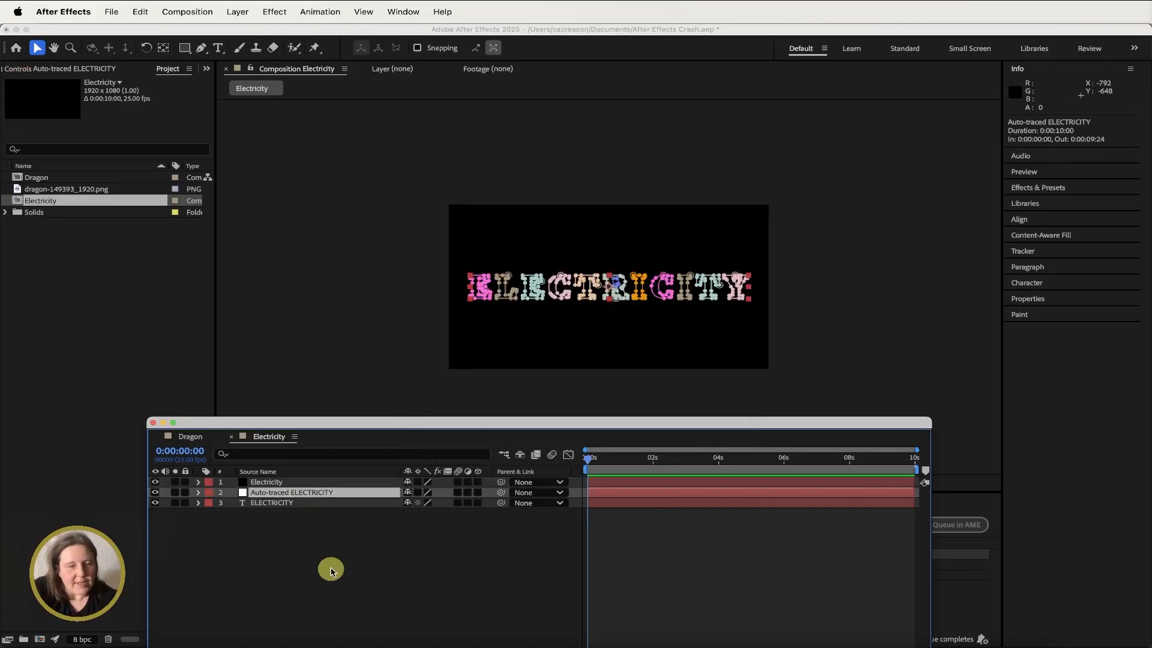
{"action": "key", "text": "m"}
{"action": "left_click", "coordinate": [267, 505]}
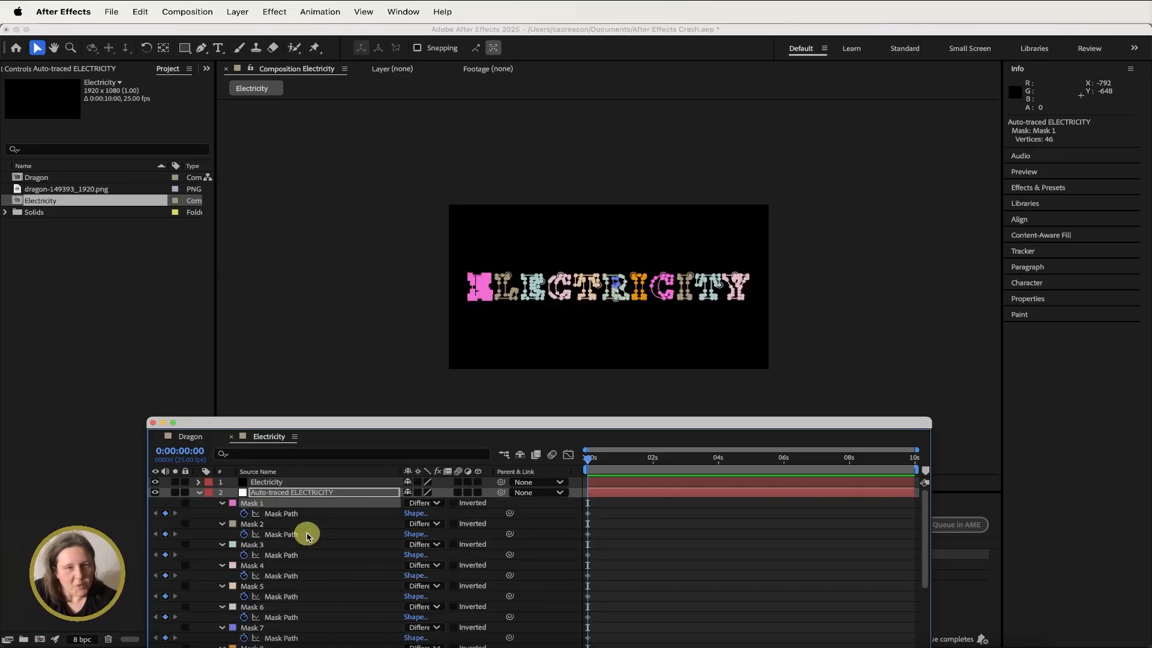
{"action": "scroll", "coordinate": [307, 536], "scroll_direction": "down", "scroll_amount": 5}
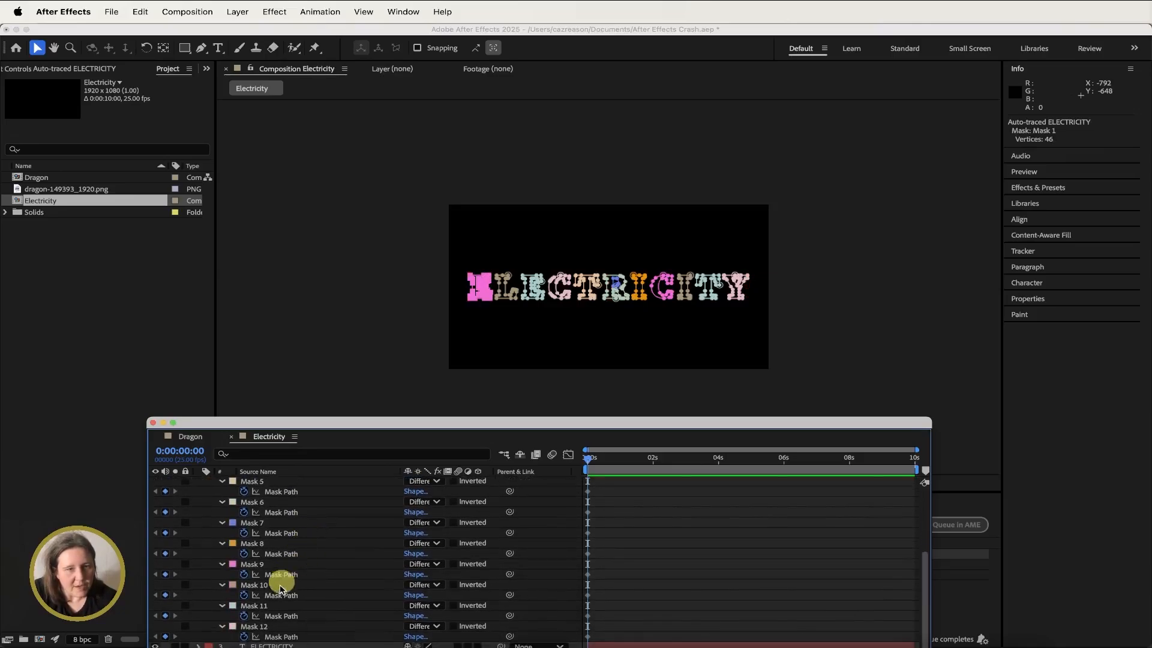
{"action": "left_click", "coordinate": [267, 627], "text": "shift"}
{"action": "scroll", "coordinate": [366, 526], "scroll_direction": "up", "scroll_amount": 5}
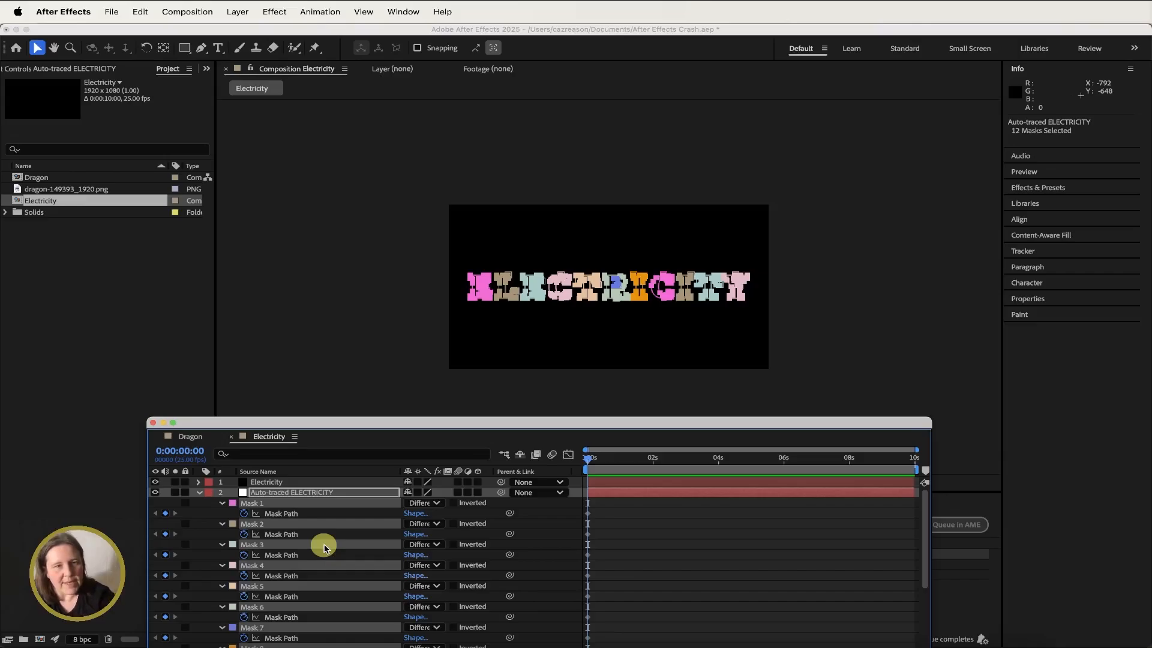
- Paste the selected masks onto the Electricity solid
{"action": "left_click", "coordinate": [333, 492]}
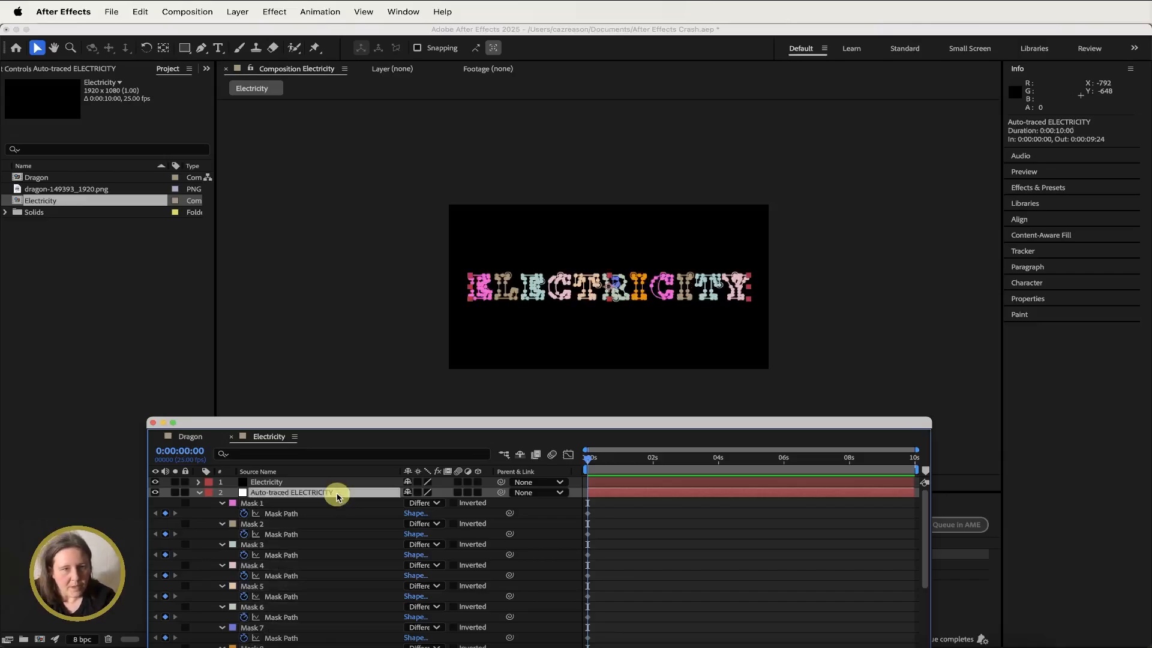
{"action": "left_click", "coordinate": [305, 485]}
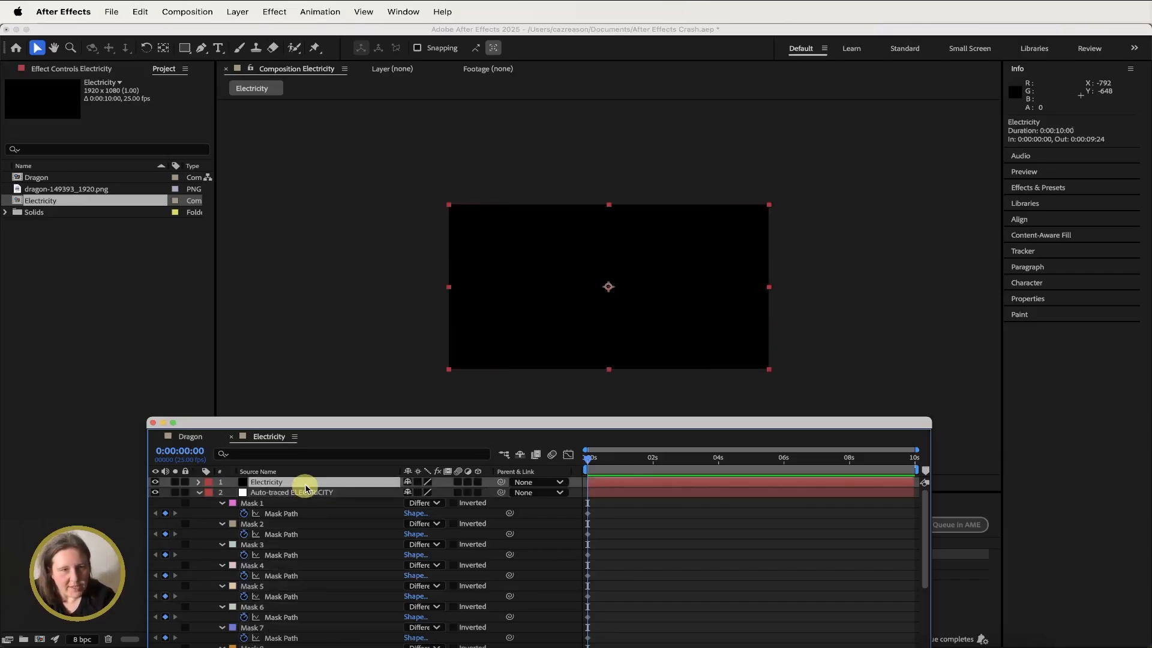
{"action": "key", "text": "Return"}
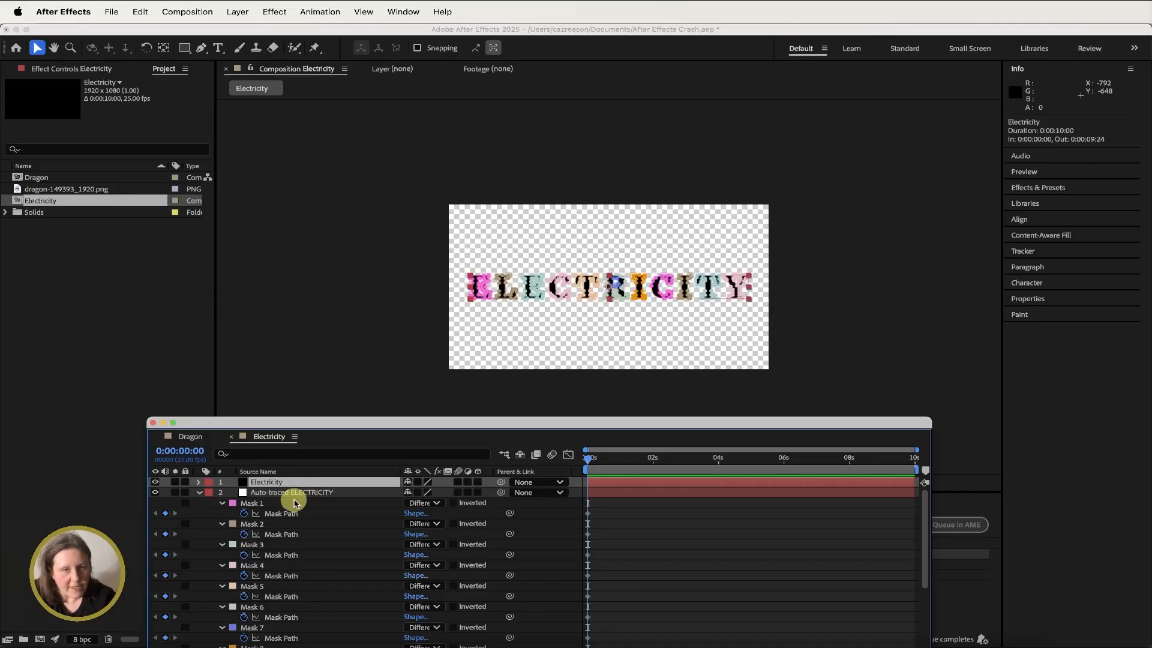
- Delete the auto-traced layer and the original ELECTRICITY text layer, leaving only the Electricity solid
{"action": "left_click", "coordinate": [294, 493]}
{"action": "key", "text": "Delete"}
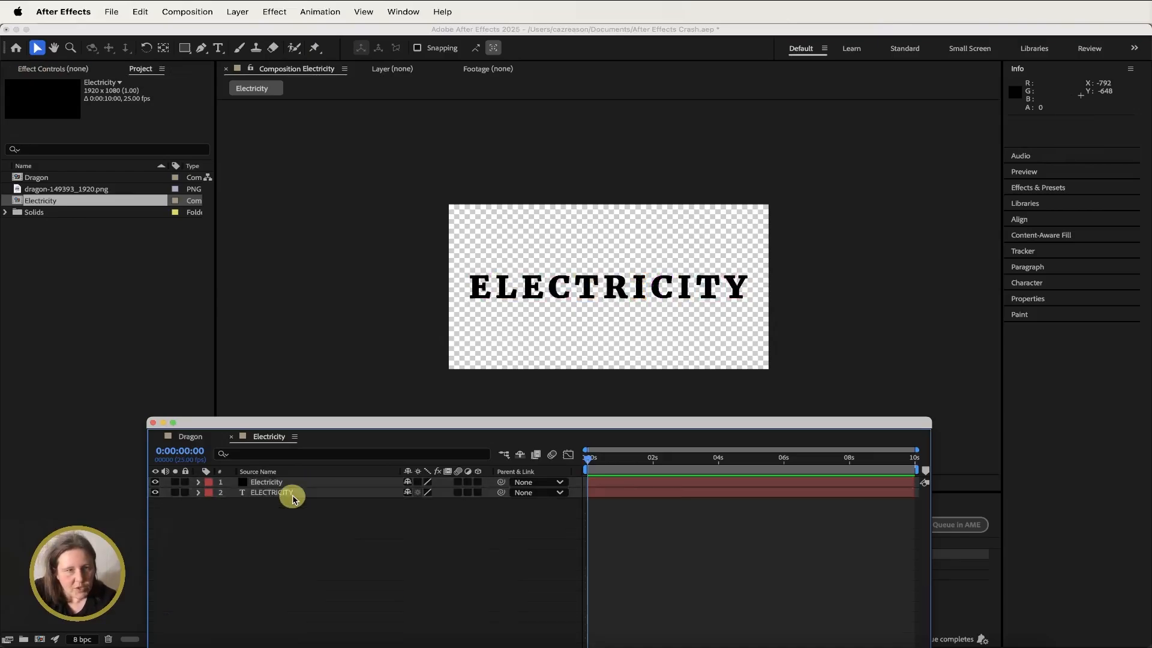
{"action": "left_click", "coordinate": [293, 483]}
{"action": "left_click", "coordinate": [292, 497]}
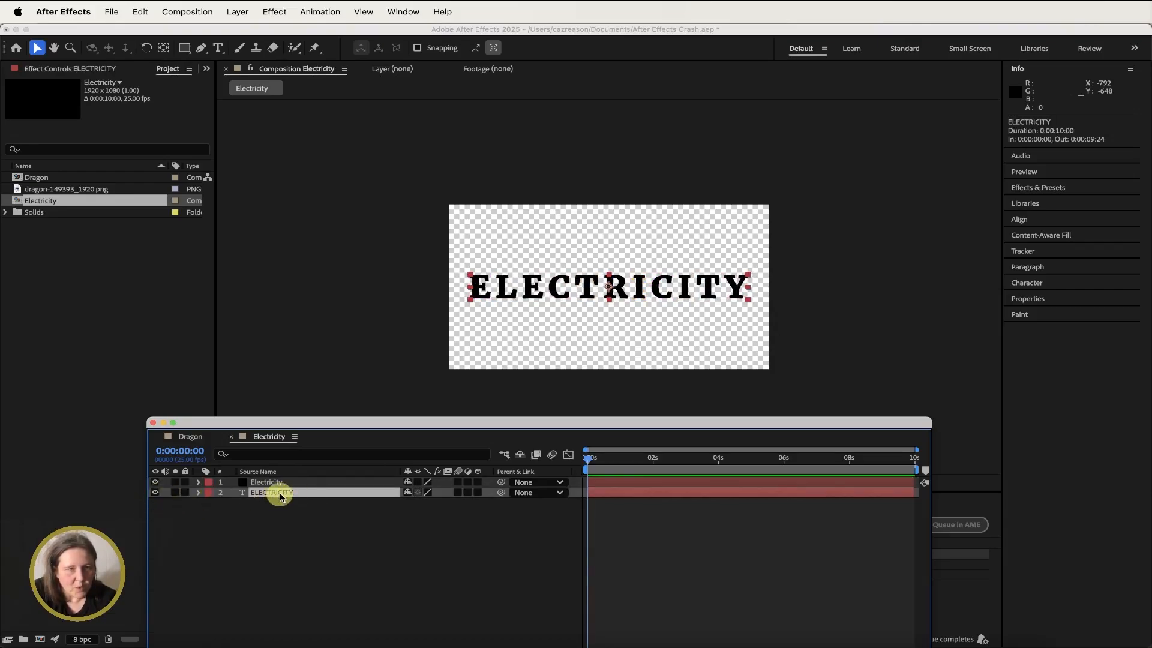
{"action": "key", "text": "Delete"}
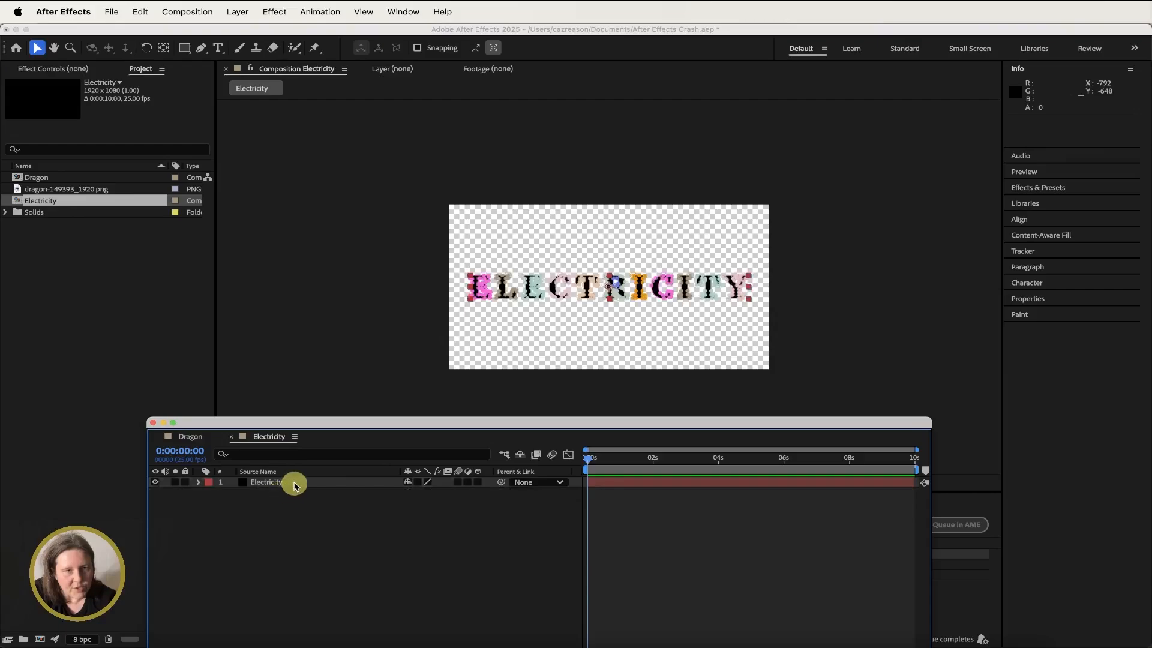
- Turn off the transparency grid in the composition viewer
{"action": "left_click", "coordinate": [296, 481]}
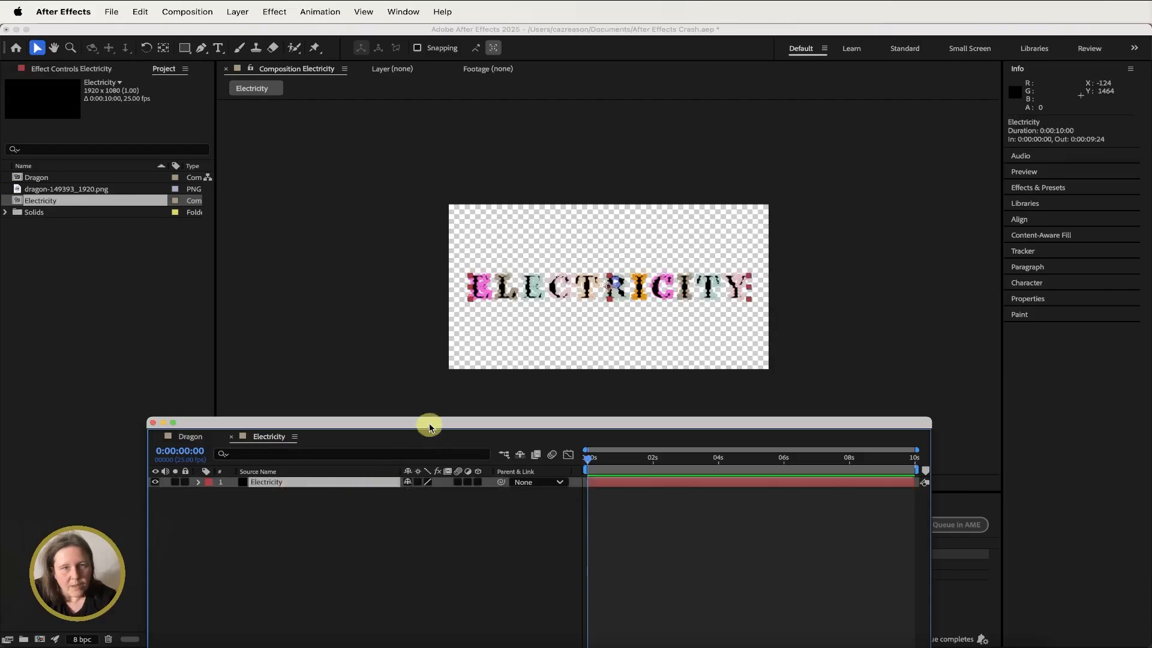
{"action": "left_click_drag", "start_coordinate": [429, 423], "coordinate": [421, 552]}
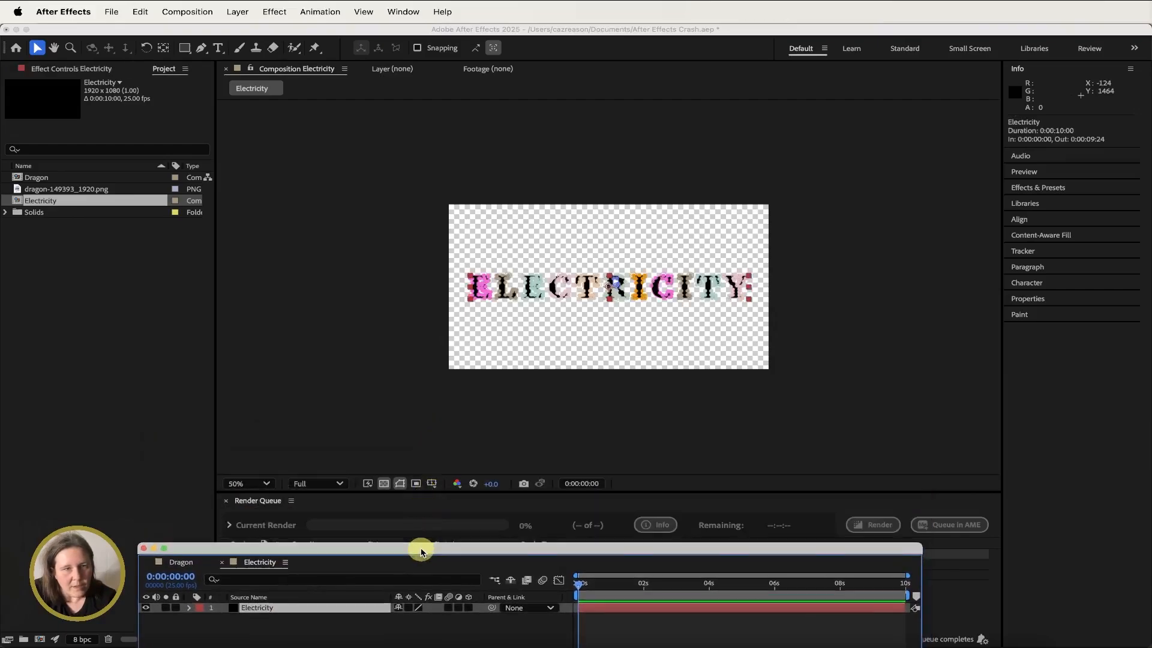
{"action": "left_click", "coordinate": [384, 483]}
{"action": "left_click_drag", "start_coordinate": [398, 548], "coordinate": [396, 410]}
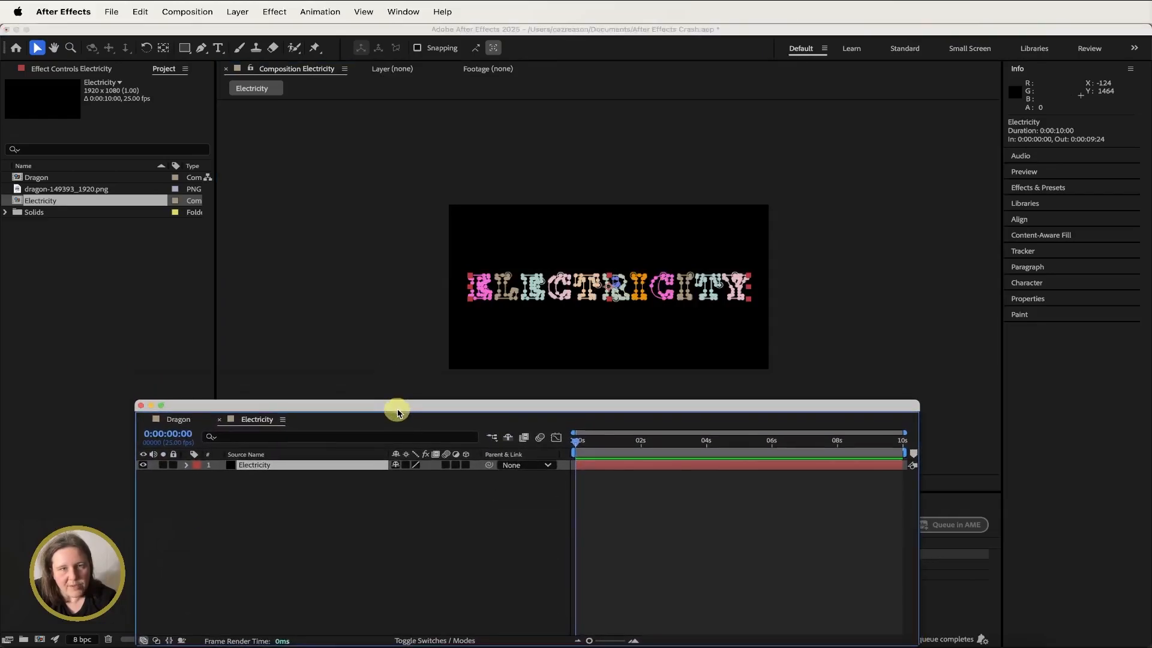
- Search the effects for Saber and apply it to the Electricity solid
{"action": "left_click", "coordinate": [1032, 188]}
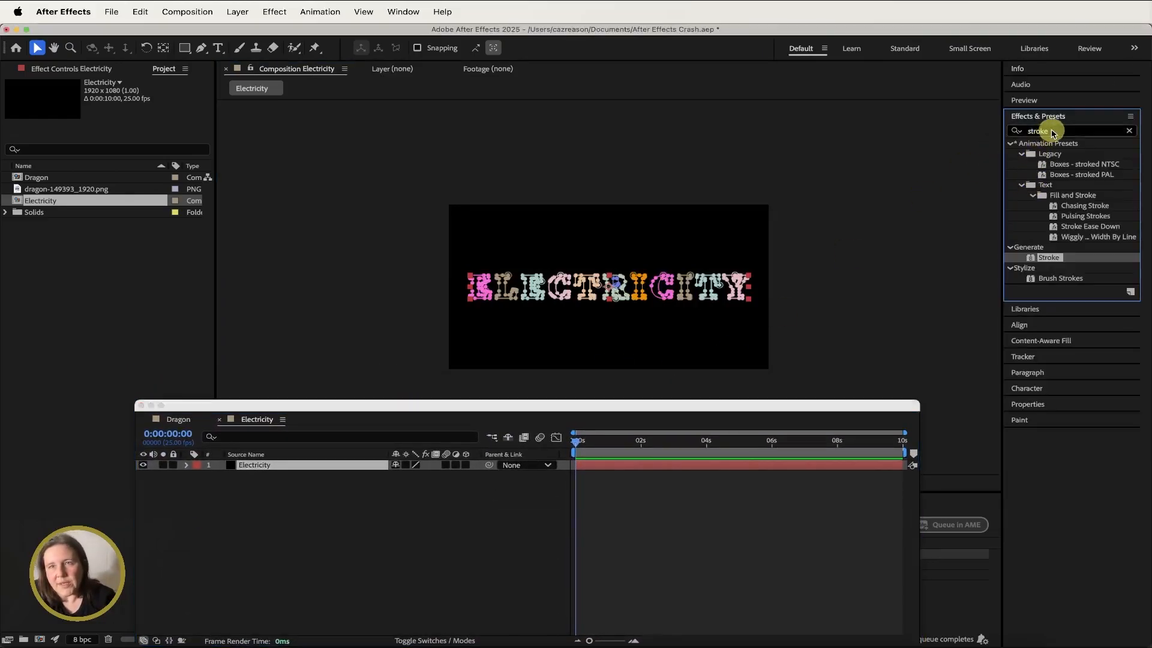
{"action": "left_click", "coordinate": [1049, 129]}
{"action": "left_click", "coordinate": [1011, 131]}
{"action": "type", "text": "Saber"}
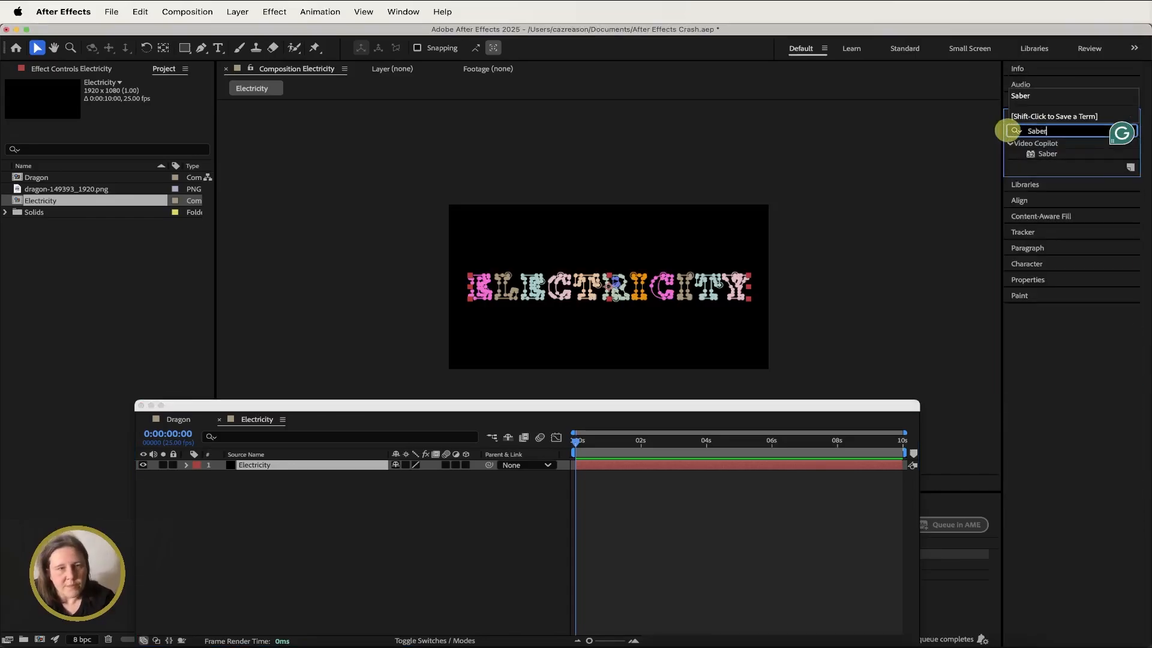
{"action": "double_click", "coordinate": [1048, 153]}
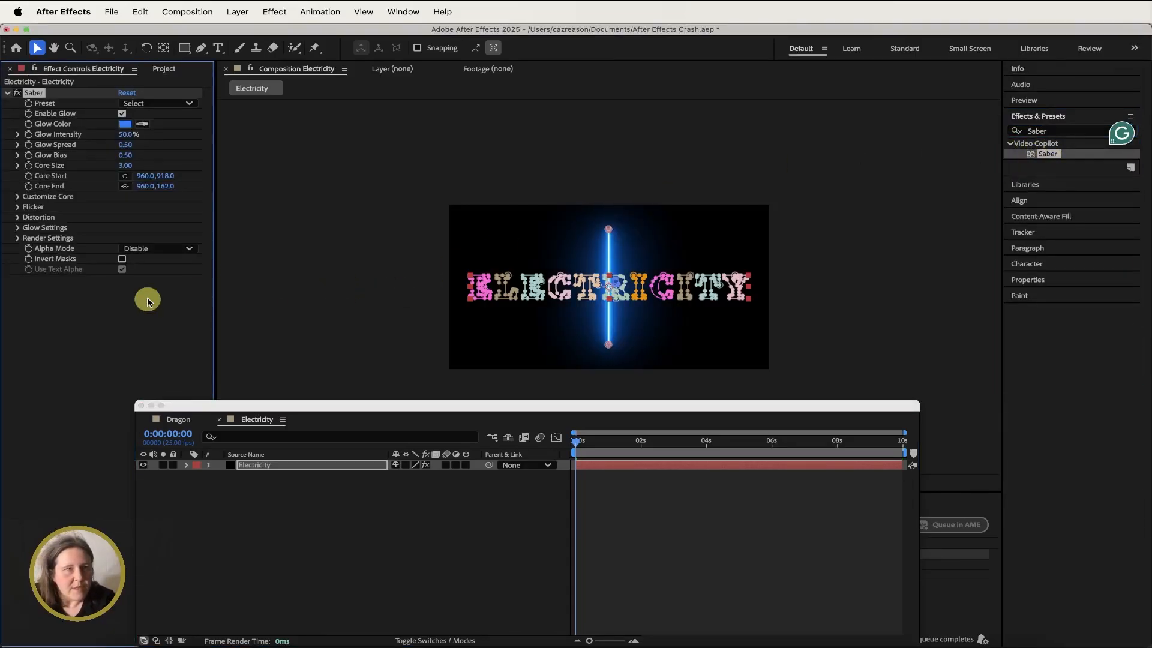
- Set Saber's Customize Core type to Layer Masks
{"action": "left_click", "coordinate": [18, 198]}
{"action": "left_click", "coordinate": [147, 207]}
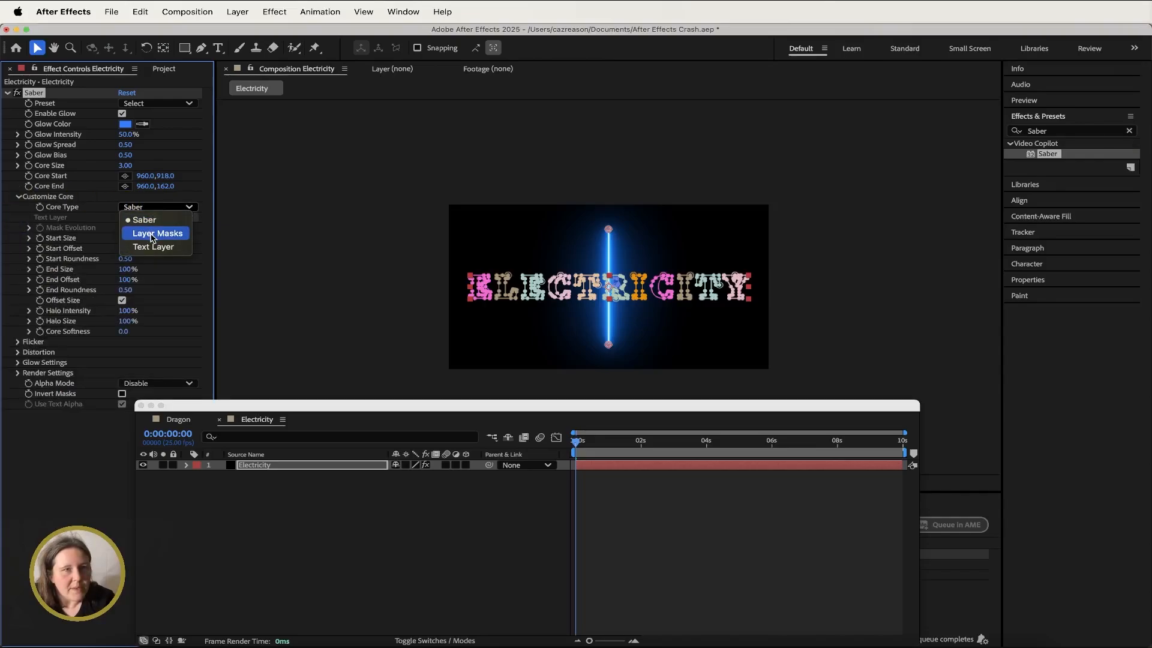
{"action": "left_click", "coordinate": [151, 233]}
- Set Saber's Render Settings composite to Transparent
{"action": "left_click_drag", "start_coordinate": [256, 405], "coordinate": [318, 390]}
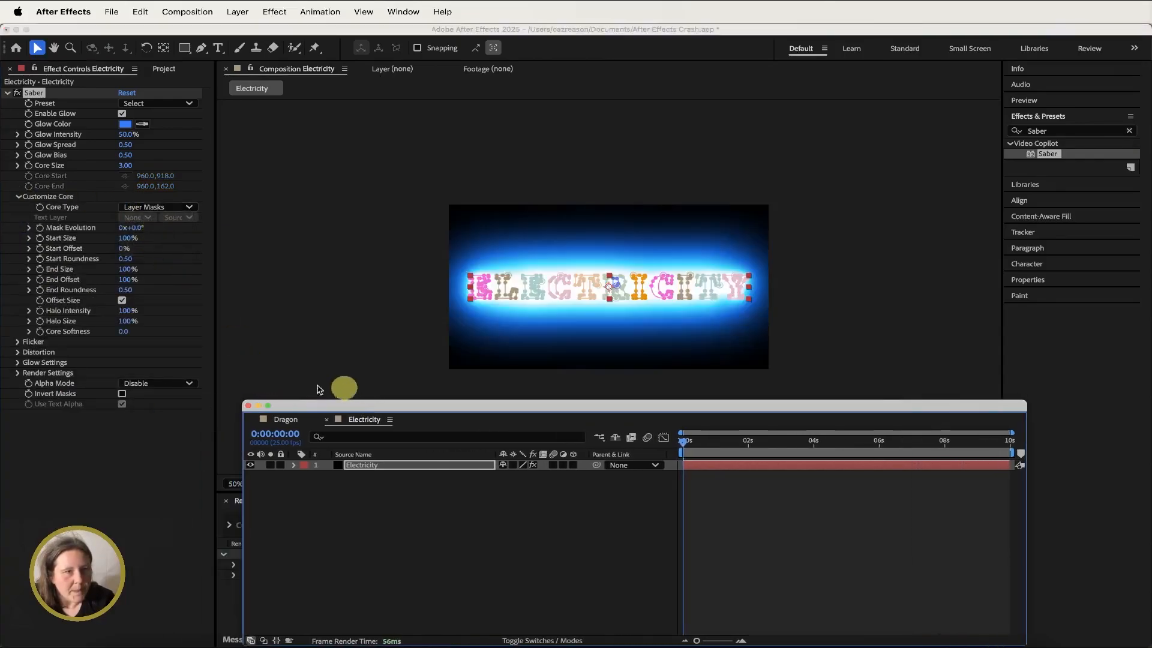
{"action": "left_click", "coordinate": [18, 374]}
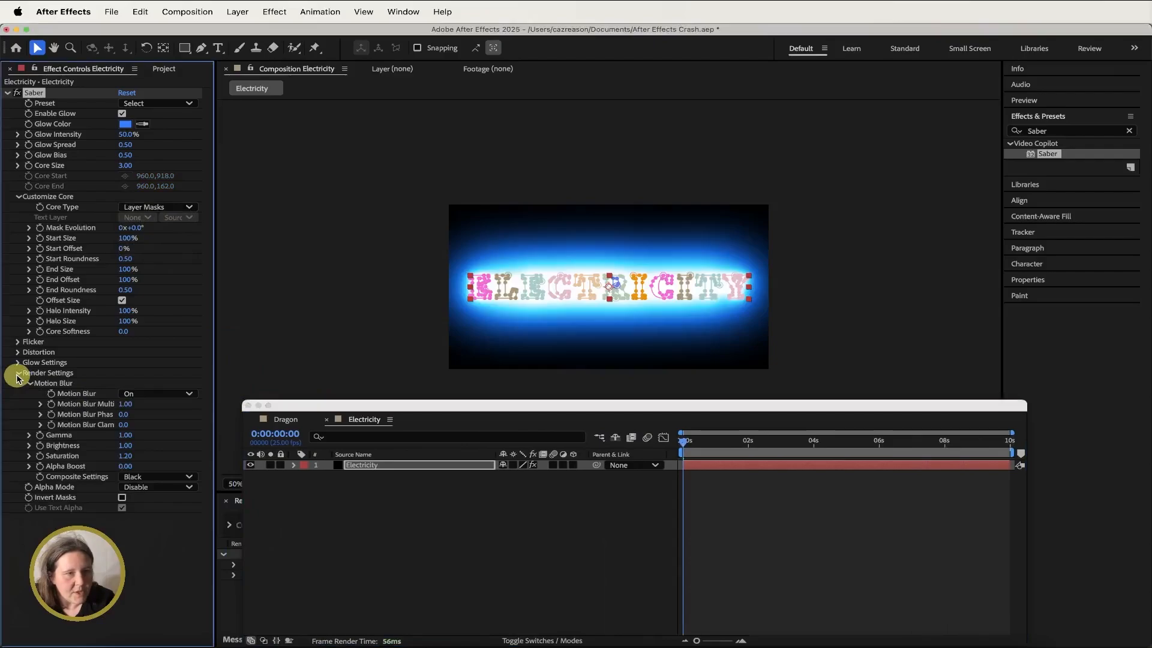
{"action": "left_click", "coordinate": [177, 478]}
{"action": "left_click", "coordinate": [174, 480]}
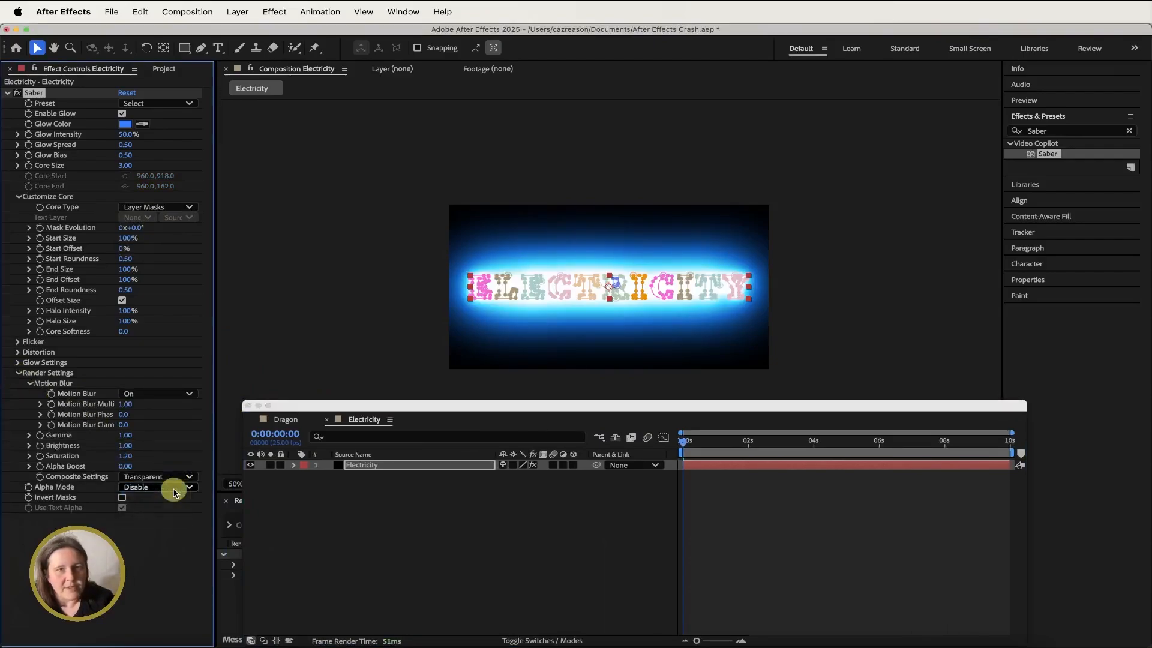
- Choose the Electric preset for the Saber effect
{"action": "left_click_drag", "start_coordinate": [444, 406], "coordinate": [398, 416]}
{"action": "left_click", "coordinate": [166, 103]}
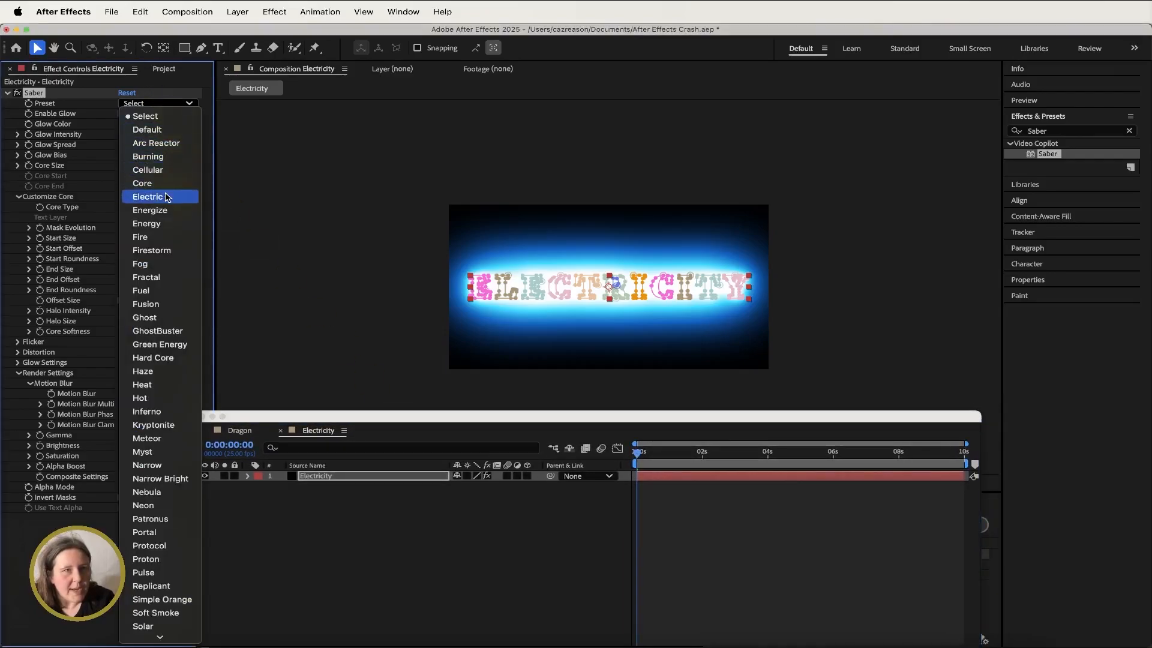
{"action": "left_click", "coordinate": [166, 197]}
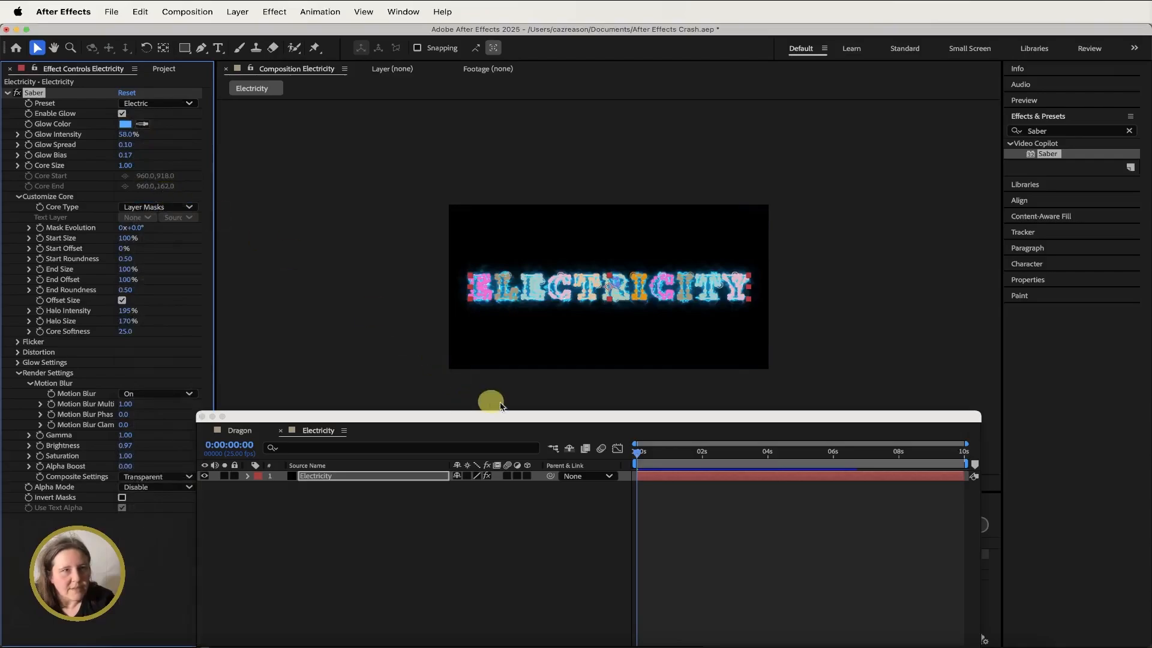
- At 2 seconds, set Saber's Start Offset to 100% and add a keyframe for it
{"action": "left_click", "coordinate": [639, 451]}
{"action": "left_click_drag", "start_coordinate": [668, 450], "coordinate": [707, 445]}
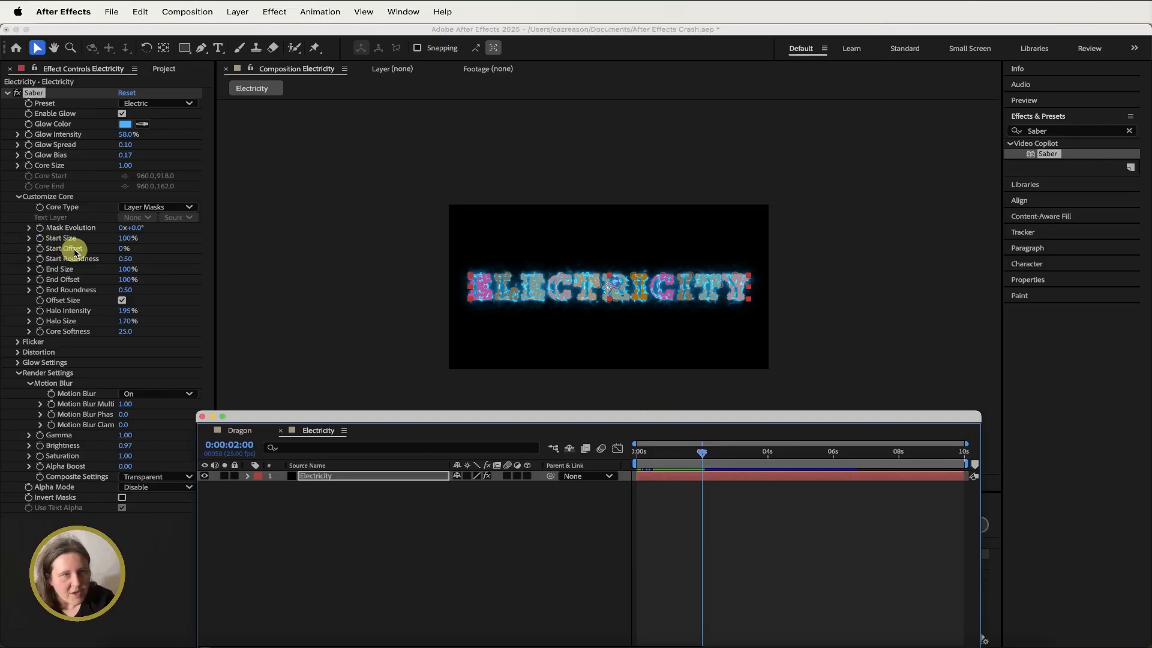
{"action": "left_click", "coordinate": [120, 253]}
{"action": "left_click_drag", "start_coordinate": [120, 253], "coordinate": [226, 250]}
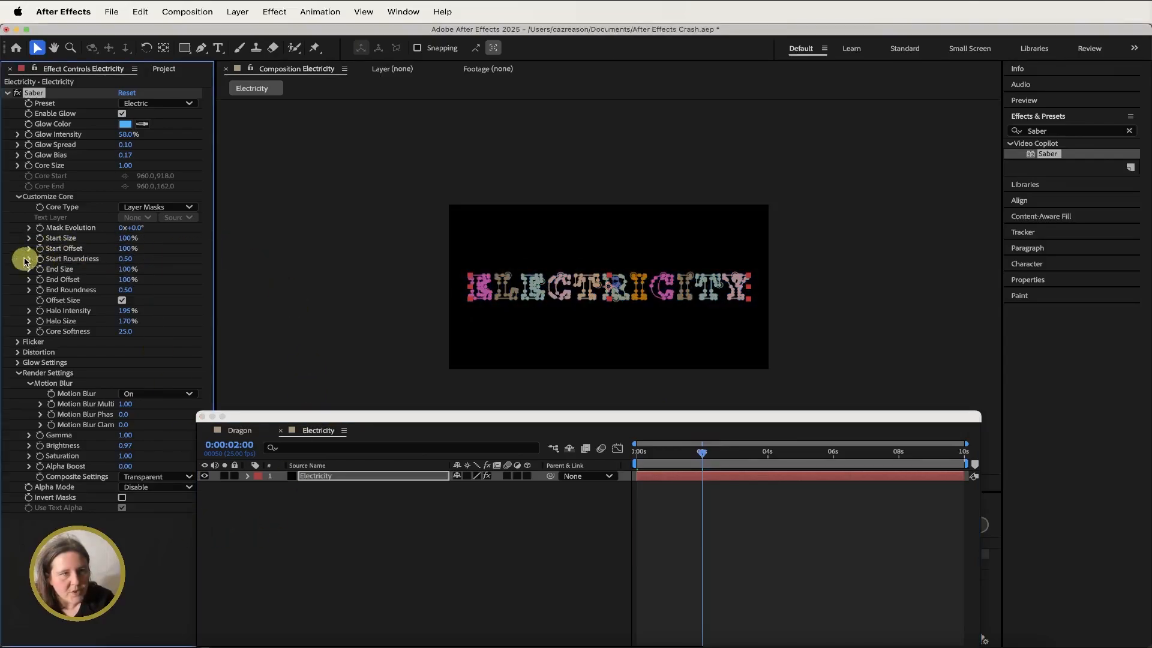
{"action": "left_click", "coordinate": [40, 248]}
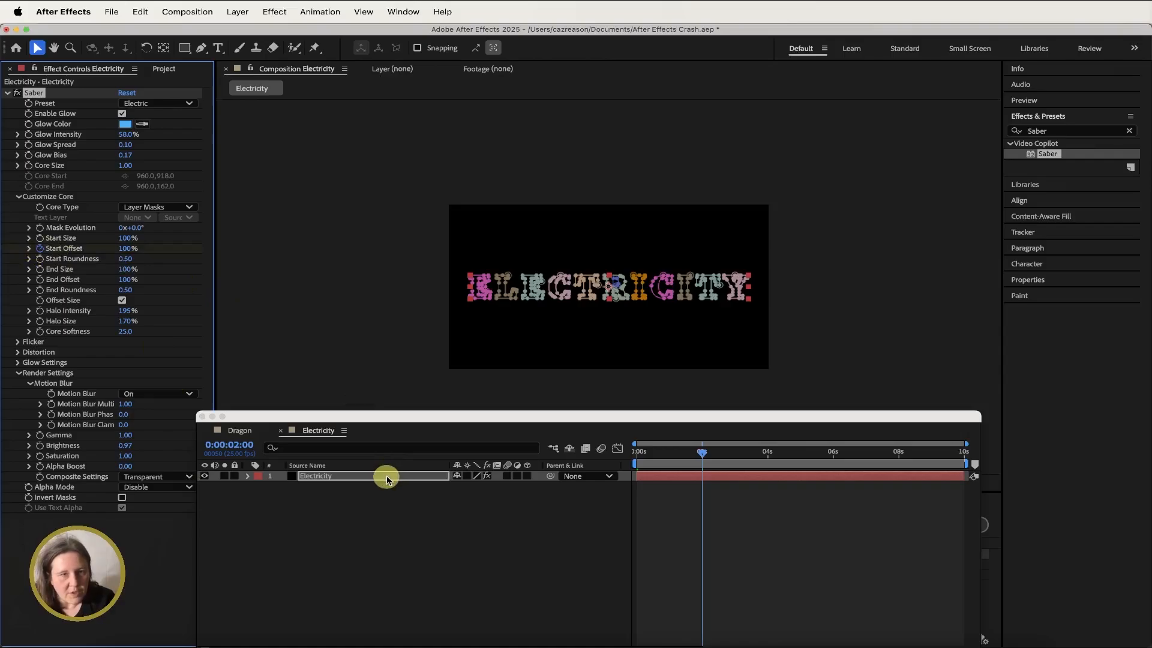
- At about 4 seconds, set Start Offset to 0% to create the second keyframe
{"action": "left_click", "coordinate": [387, 478]}
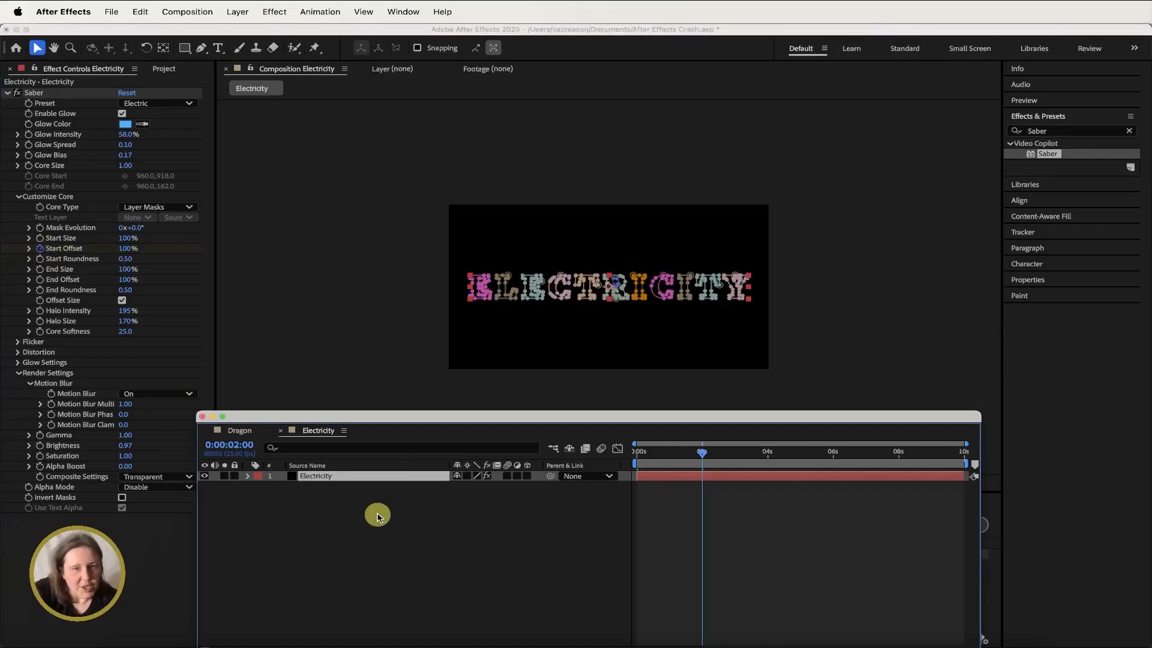
{"action": "key", "text": "u"}
{"action": "scroll", "coordinate": [700, 571], "scroll_direction": "down", "scroll_amount": 5}
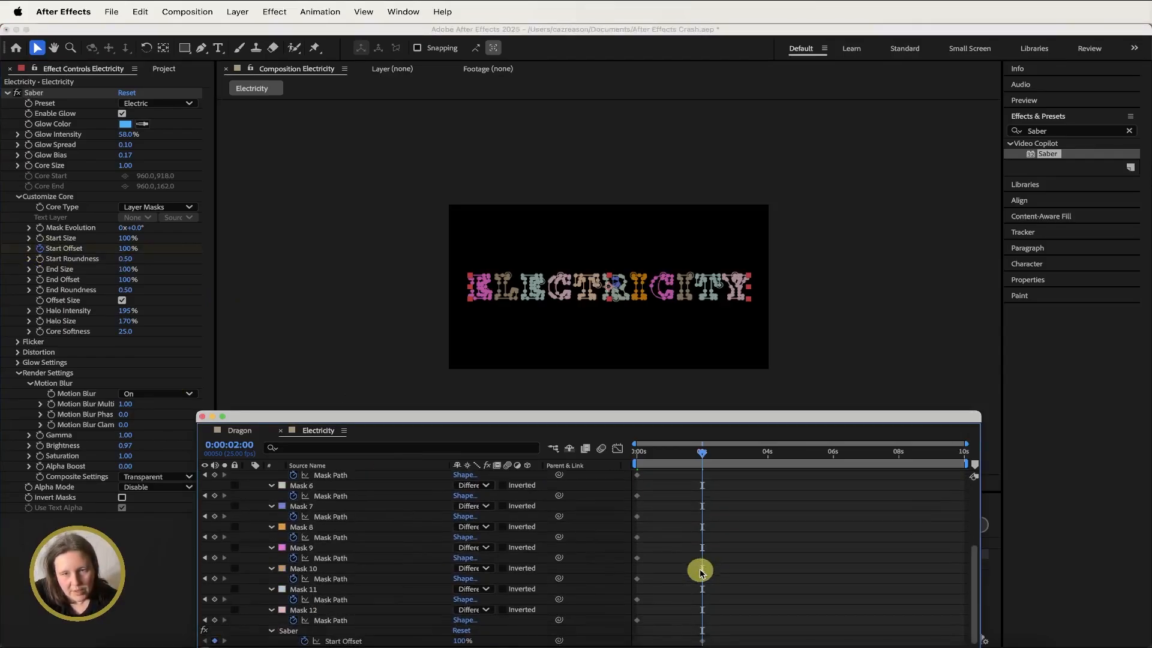
{"action": "left_click", "coordinate": [703, 641]}
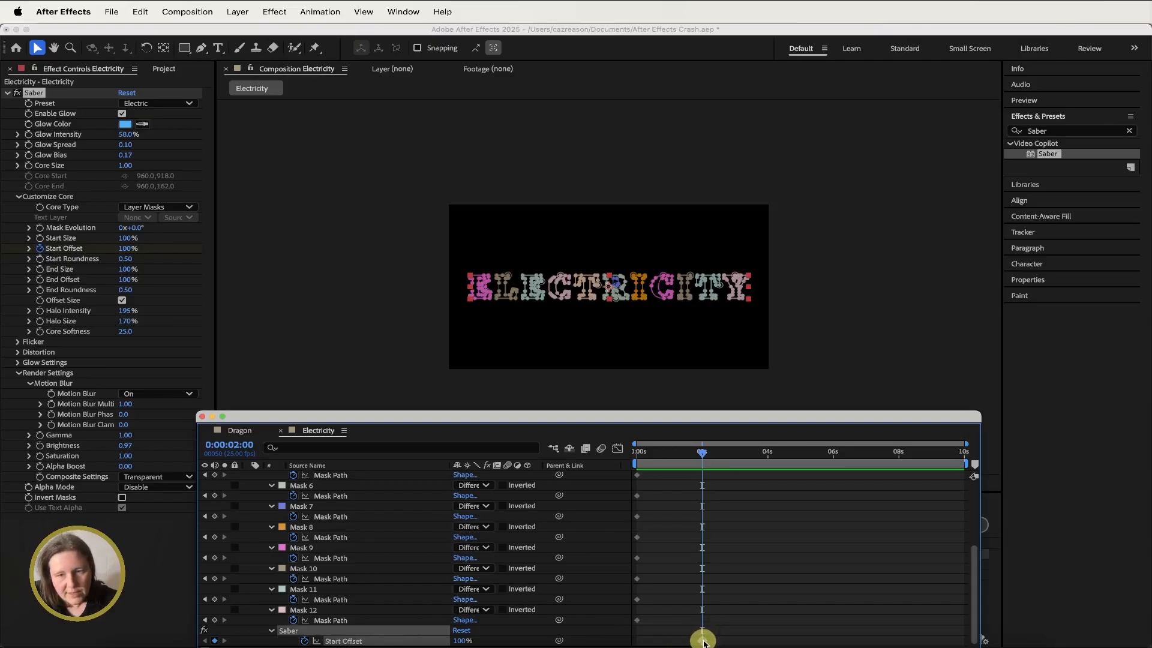
{"action": "scroll", "coordinate": [720, 561], "scroll_direction": "up", "scroll_amount": 5}
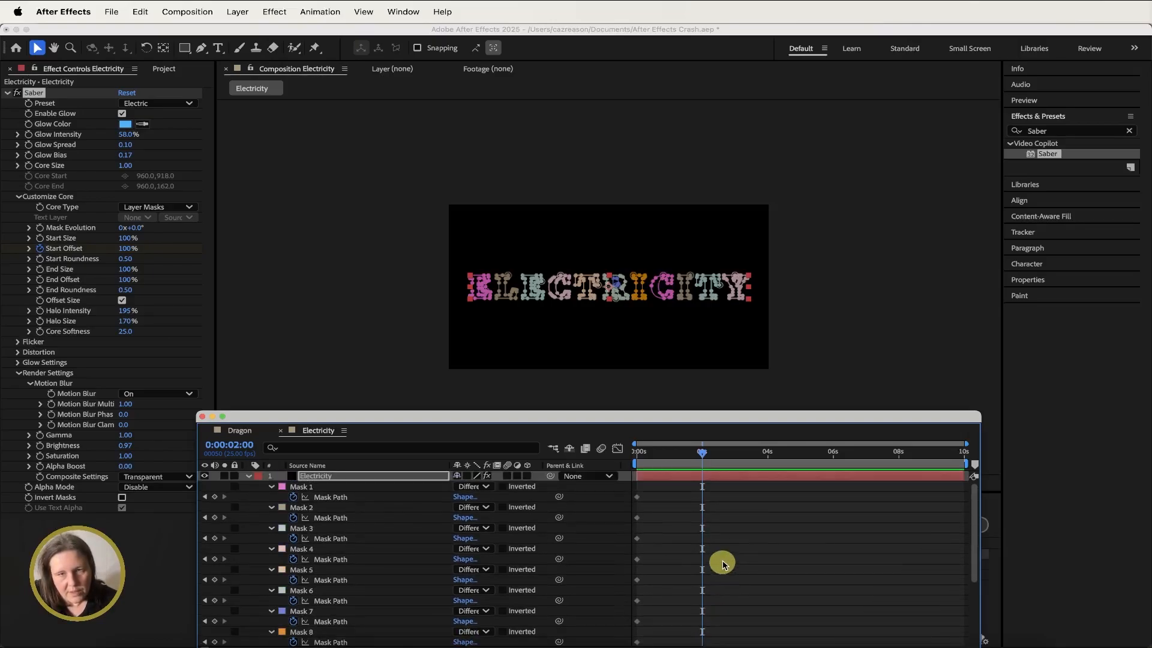
{"action": "left_click_drag", "start_coordinate": [705, 461], "coordinate": [770, 457]}
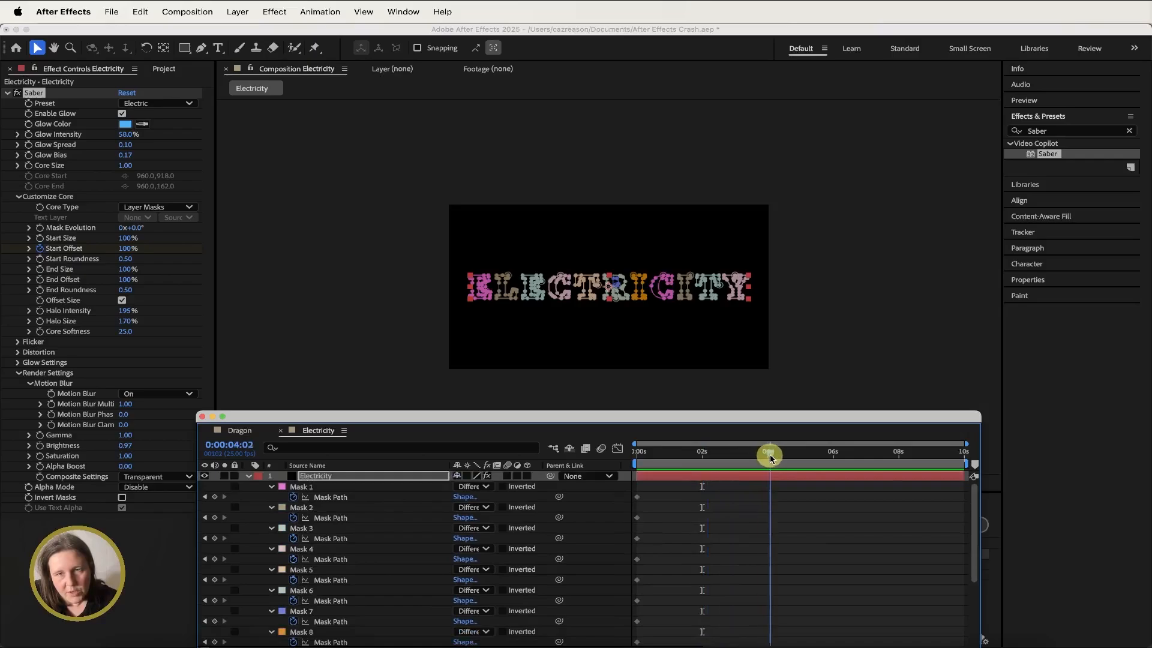
{"action": "left_click", "coordinate": [126, 249]}
{"action": "type", "text": "0"}
{"action": "key", "text": "Return"}
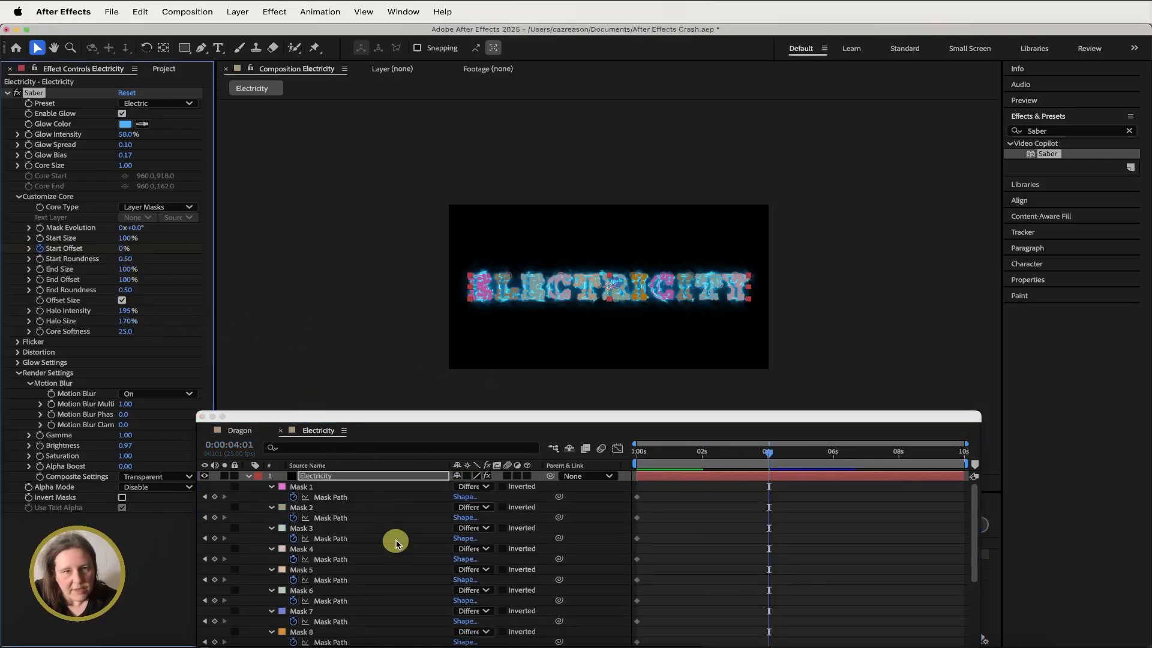
{"action": "left_click", "coordinate": [248, 475]}
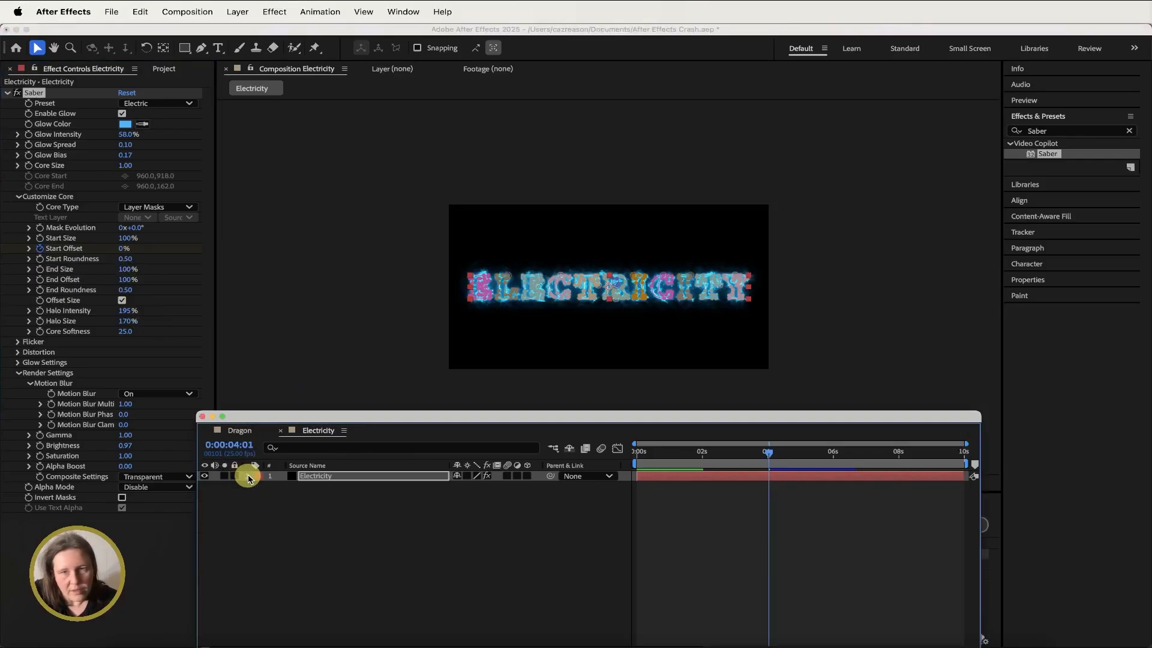
- Preview the electricity animation from the start of the composition
{"action": "left_click", "coordinate": [637, 453]}
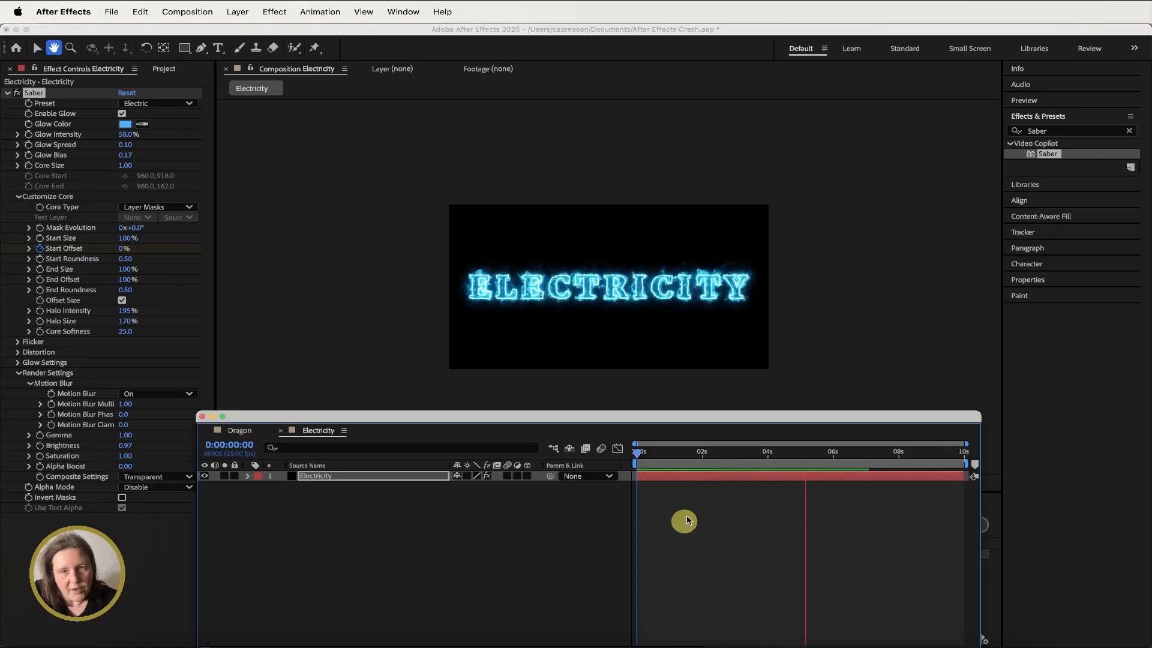
{"action": "mouse_move", "coordinate": [707, 452]}
{"action": "left_mouse_down"}
{"action": "mouse_move", "coordinate": [776, 452]}
{"action": "mouse_move", "coordinate": [704, 456]}
{"action": "left_mouse_up"}
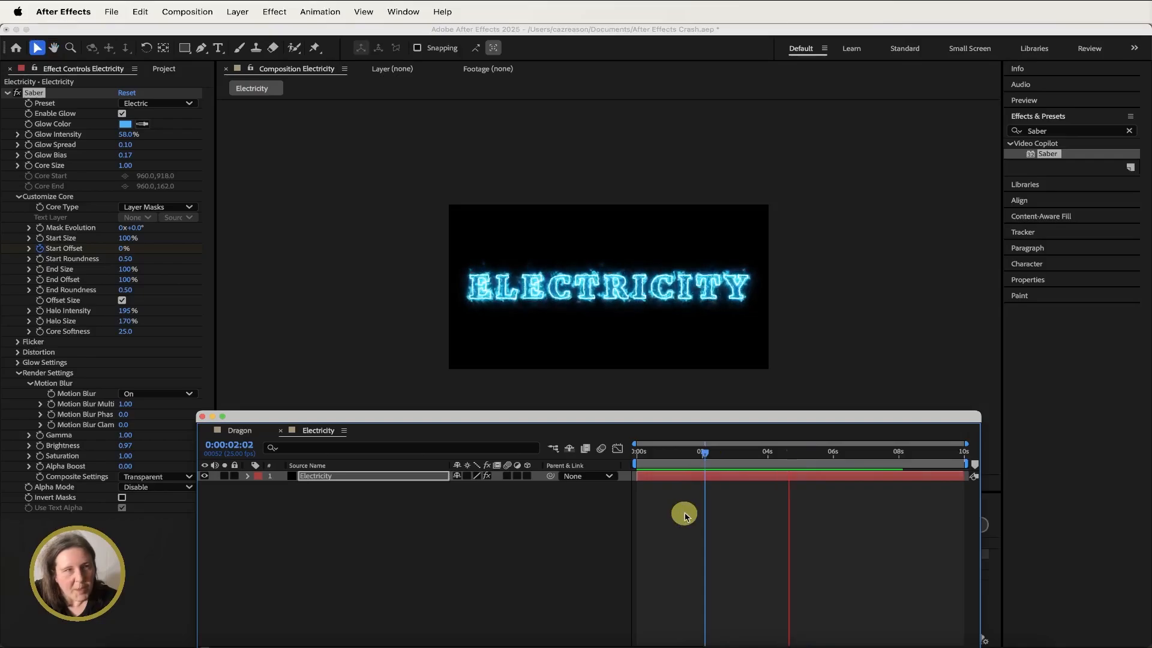
{"action": "key", "text": "space"}
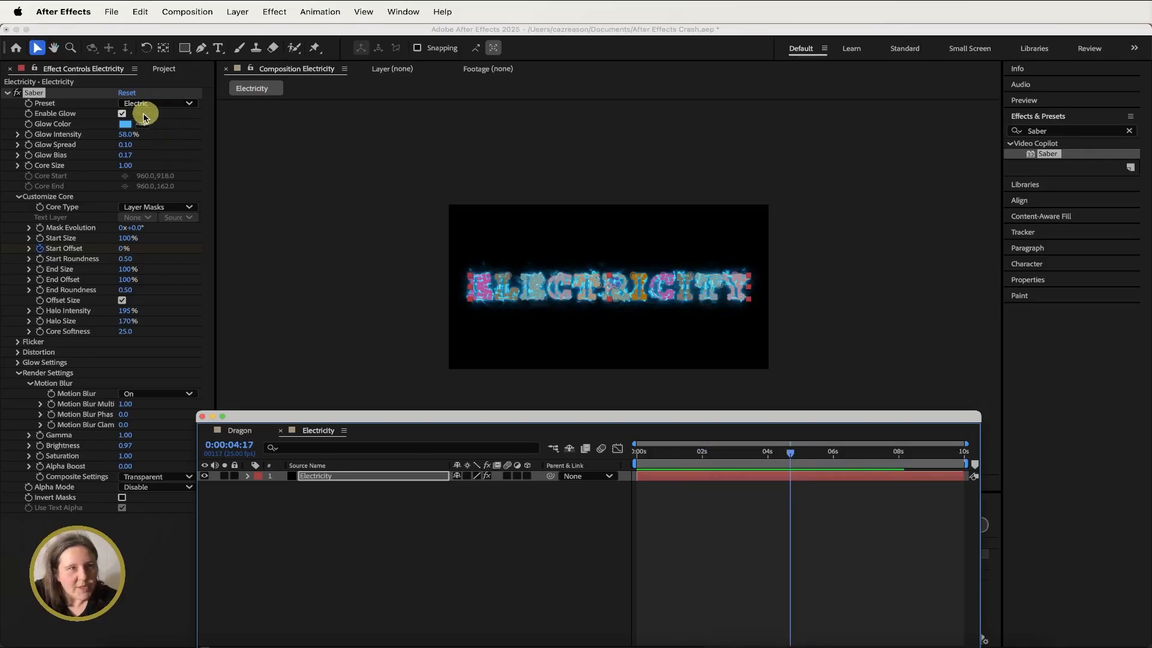